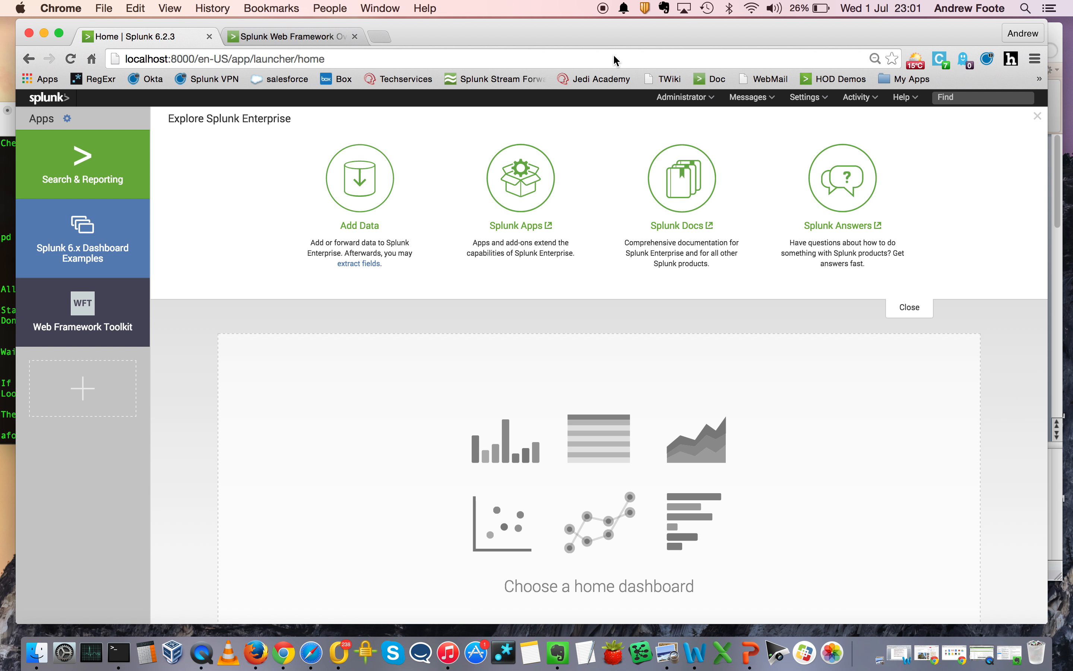
# - Open the Search & Reporting app and run the search index=sfpd over all time
pyautogui.click(118, 168)
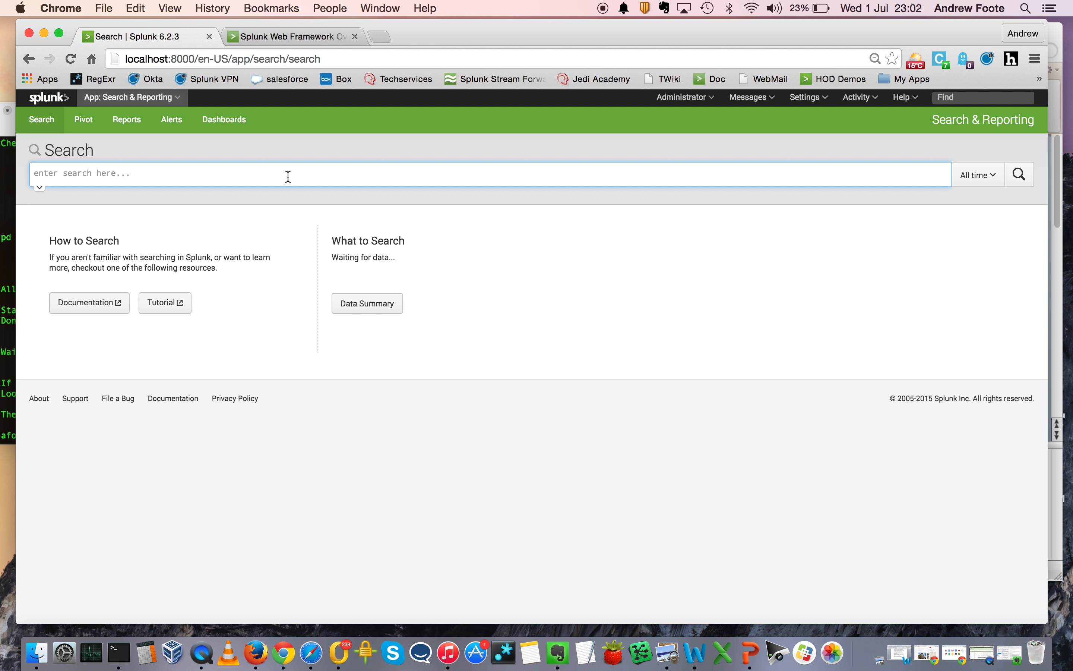
pyautogui.write('index=sfpd')
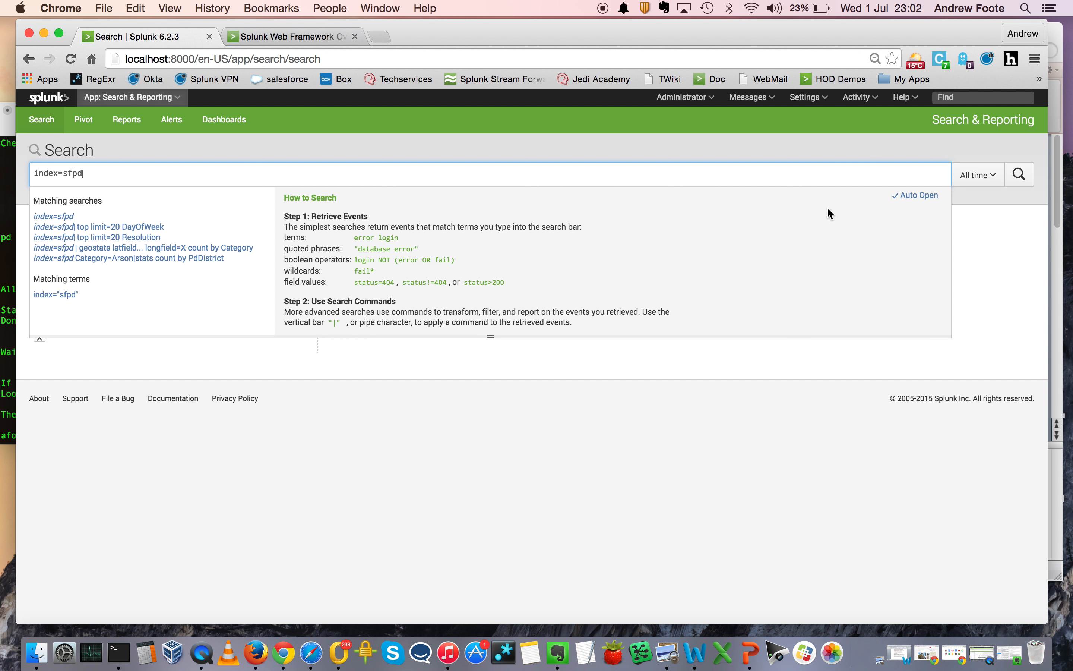
pyautogui.click(1019, 175)
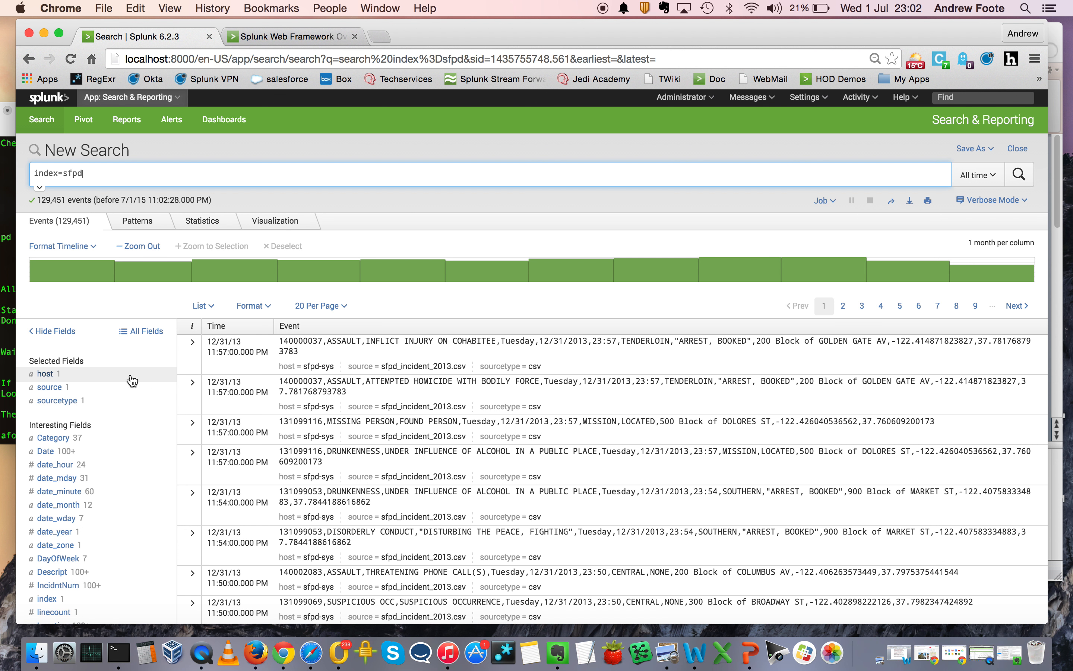
# - Look through the returned events, the list of interesting fields and the event timeline
pyautogui.scroll(-5, 126, 389)
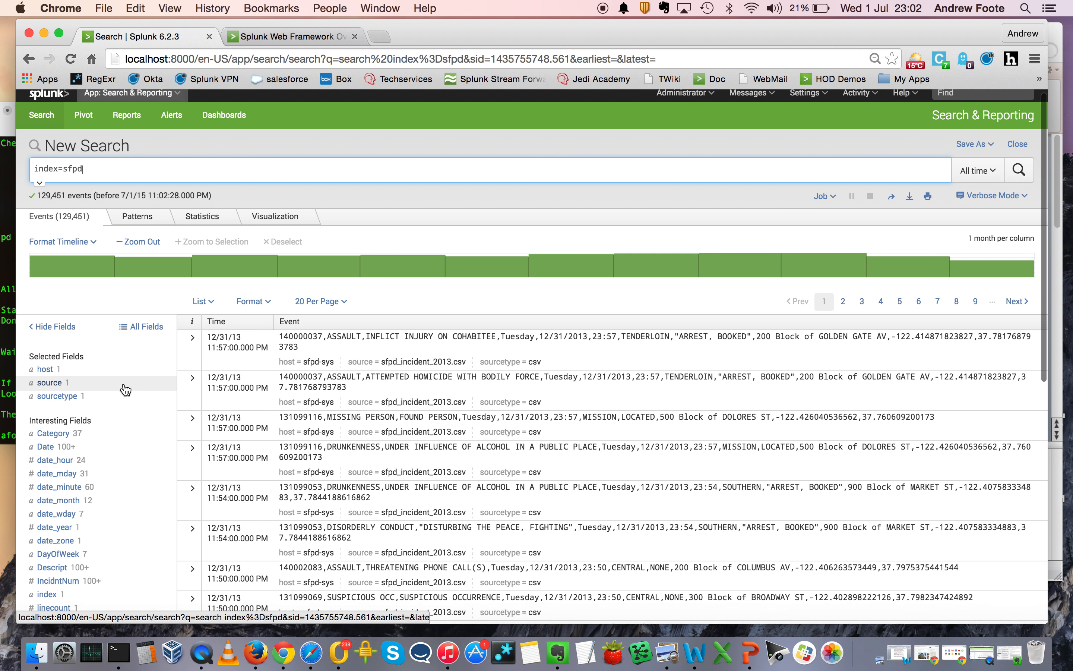
pyautogui.scroll(-2, 126, 389)
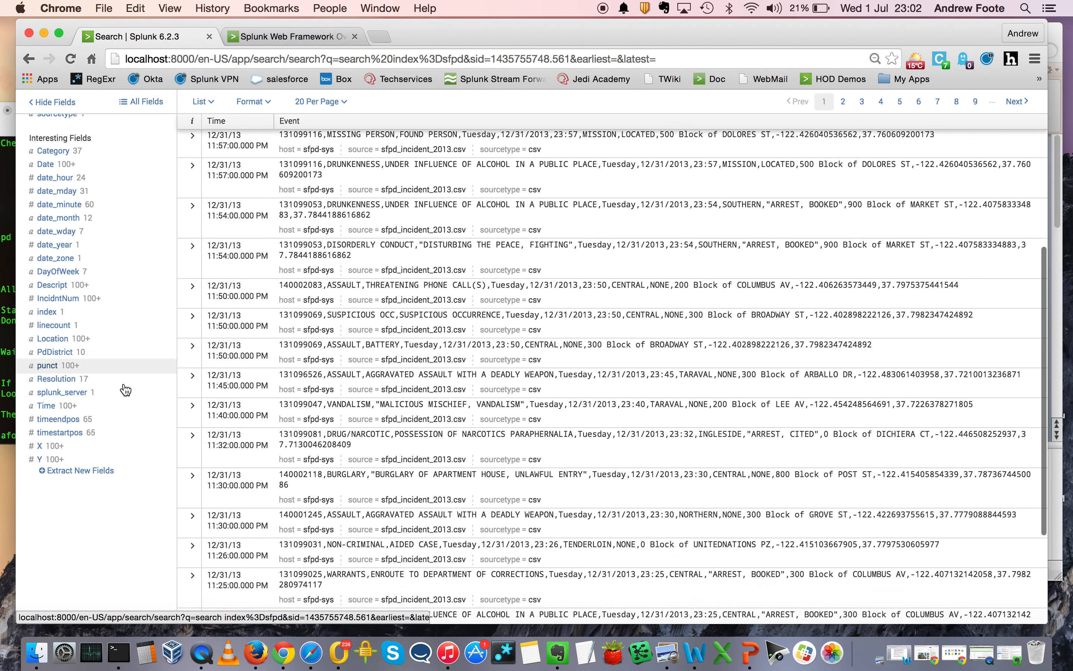
pyautogui.scroll(5, 125, 389)
pyautogui.scroll(3, 126, 389)
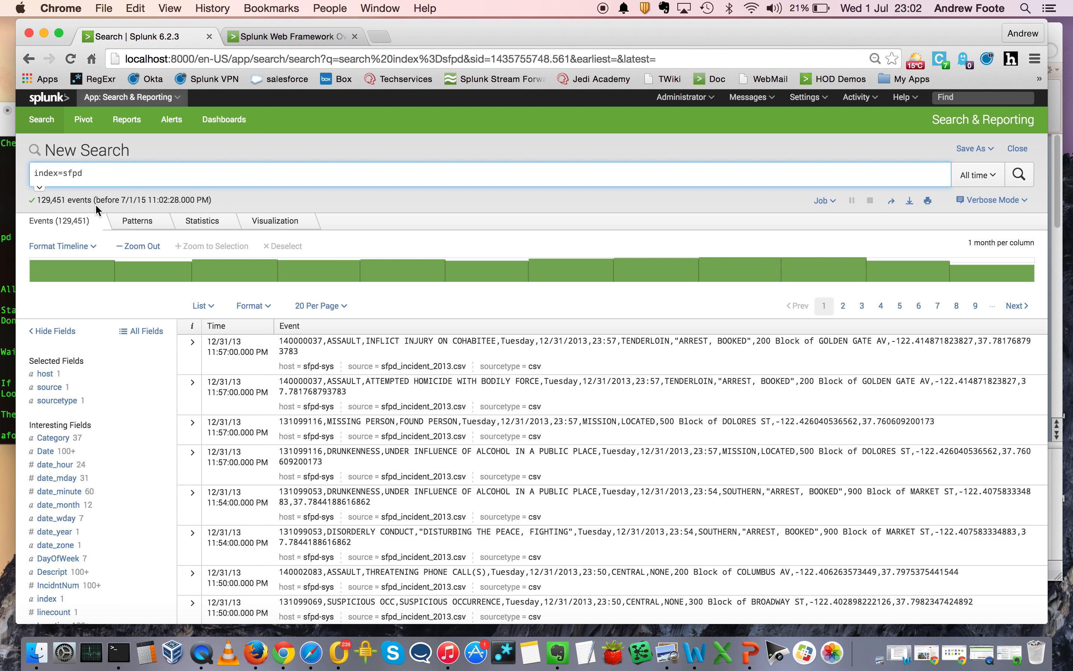
pyautogui.moveTo(78, 272)
pyautogui.moveTo(978, 276)
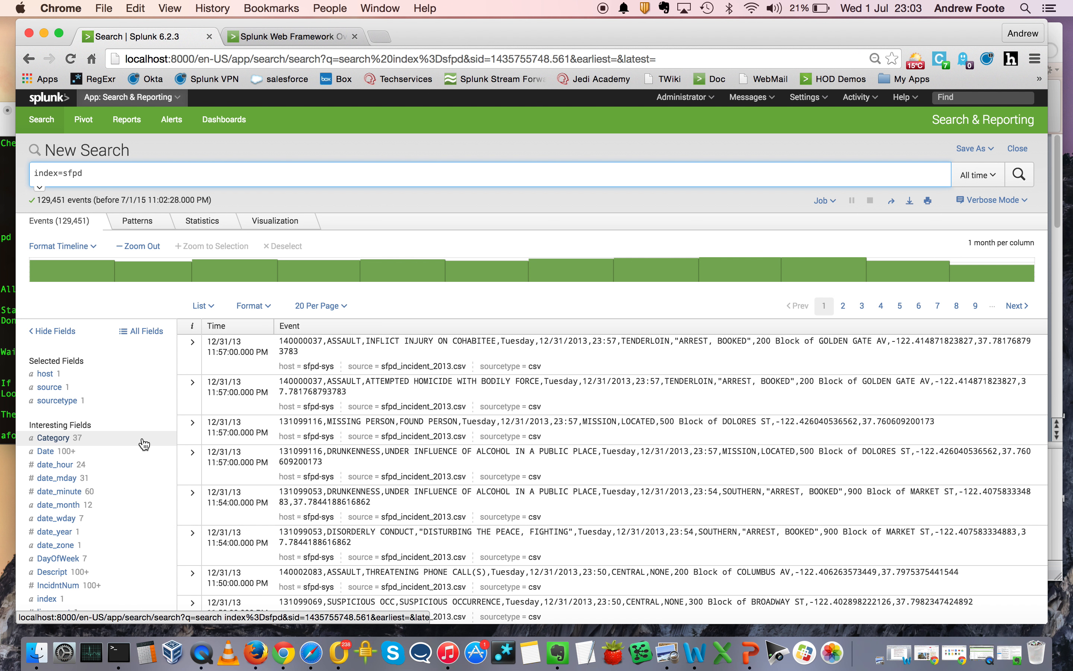
# - Open the full list of fields and sort it by number of values in descending order
pyautogui.click(147, 331)
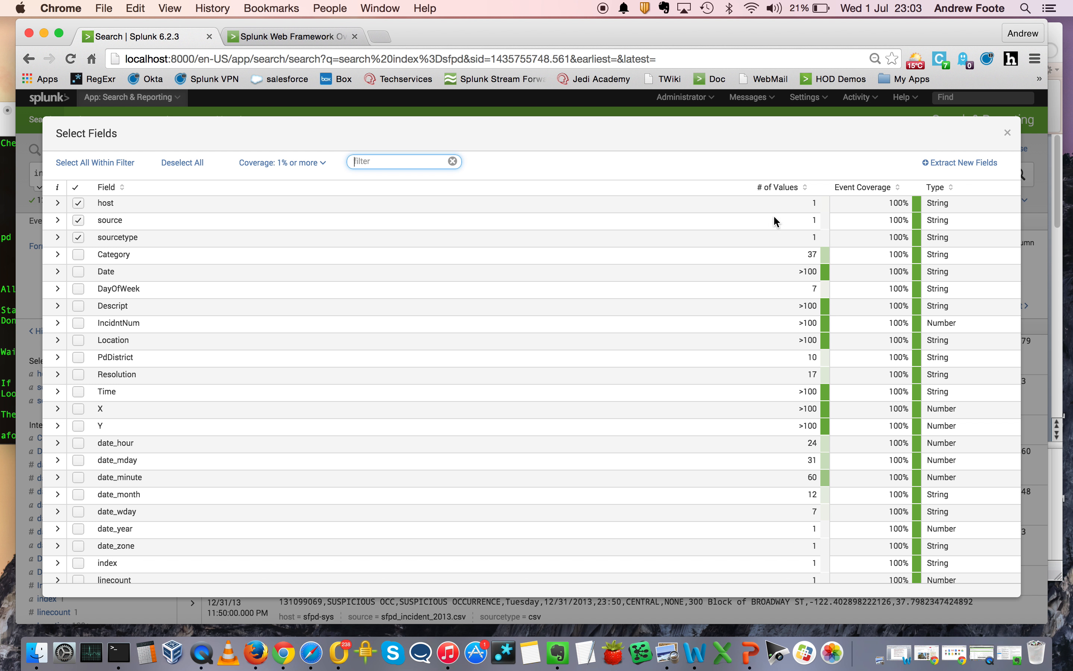
pyautogui.click(786, 188)
pyautogui.click(786, 188)
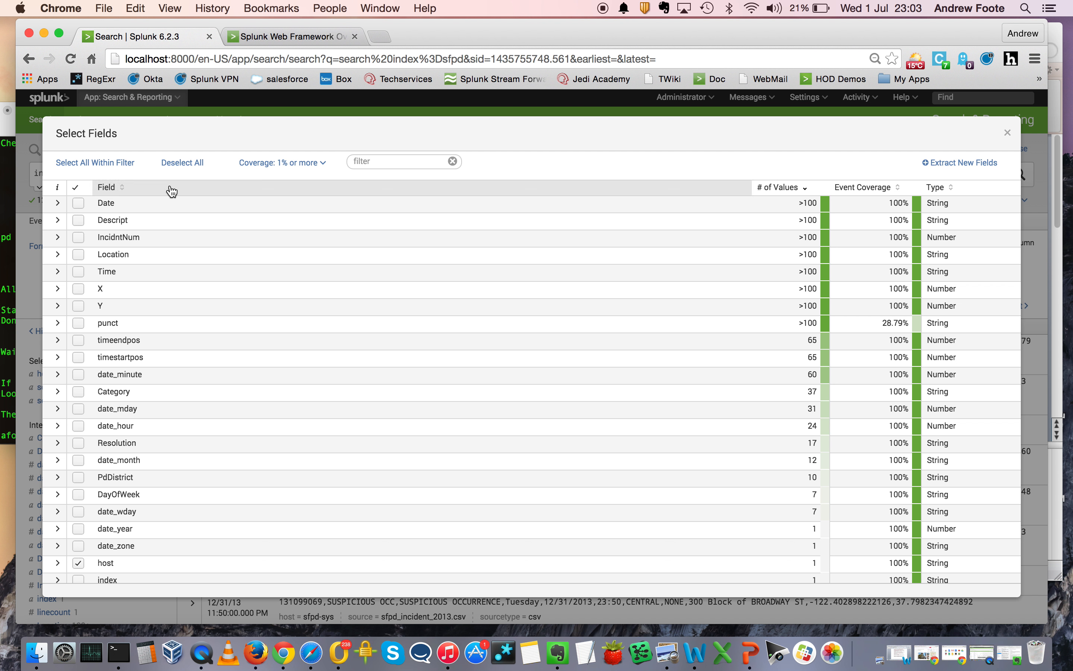
# - Inspect the top values of the Descript and Location fields and add both to the selected fields
pyautogui.click(58, 221)
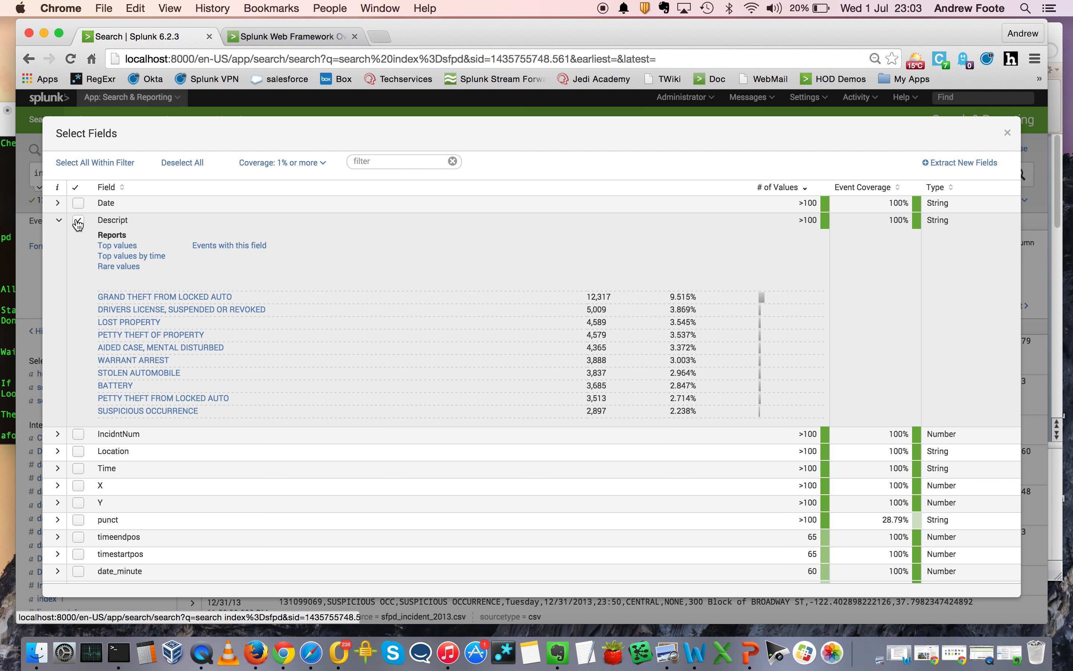
pyautogui.click(58, 220)
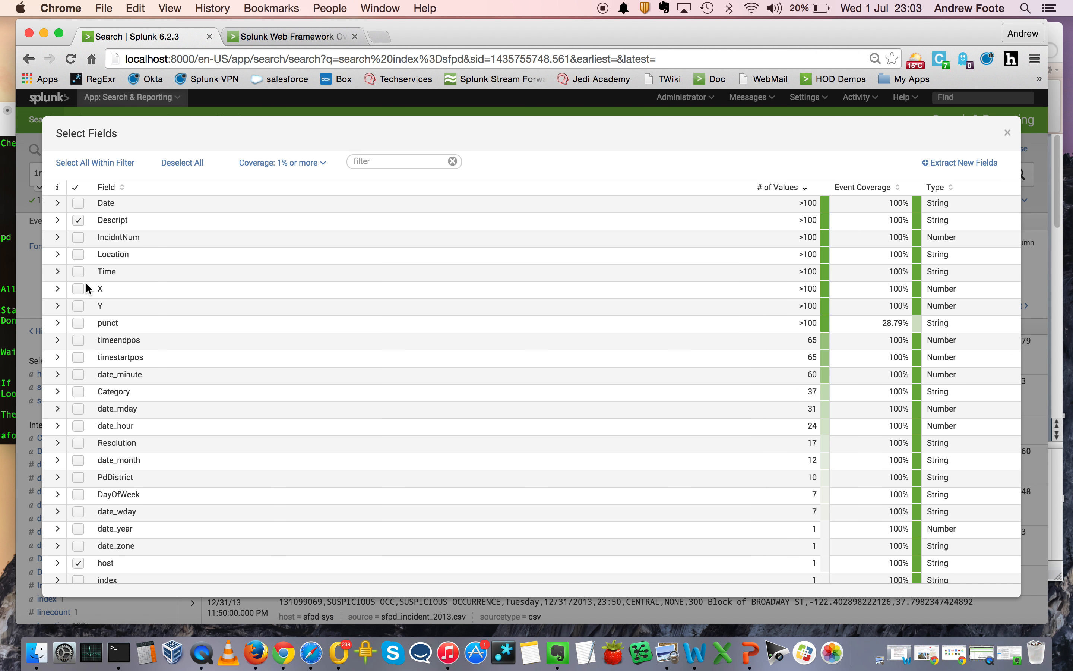
pyautogui.click(58, 254)
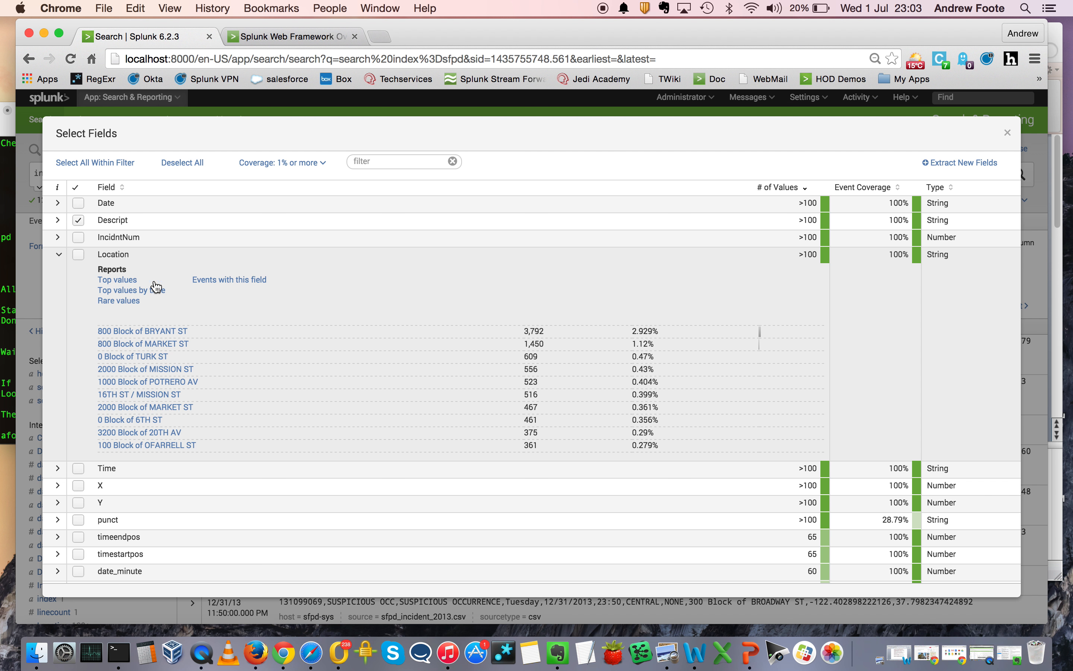
pyautogui.click(77, 254)
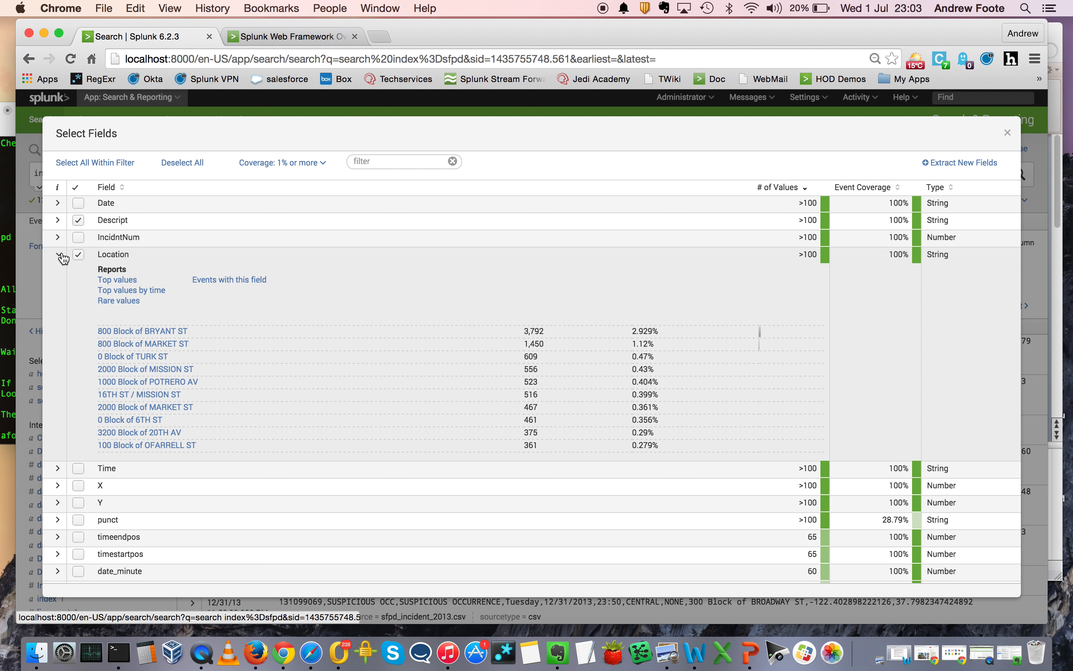
pyautogui.click(63, 257)
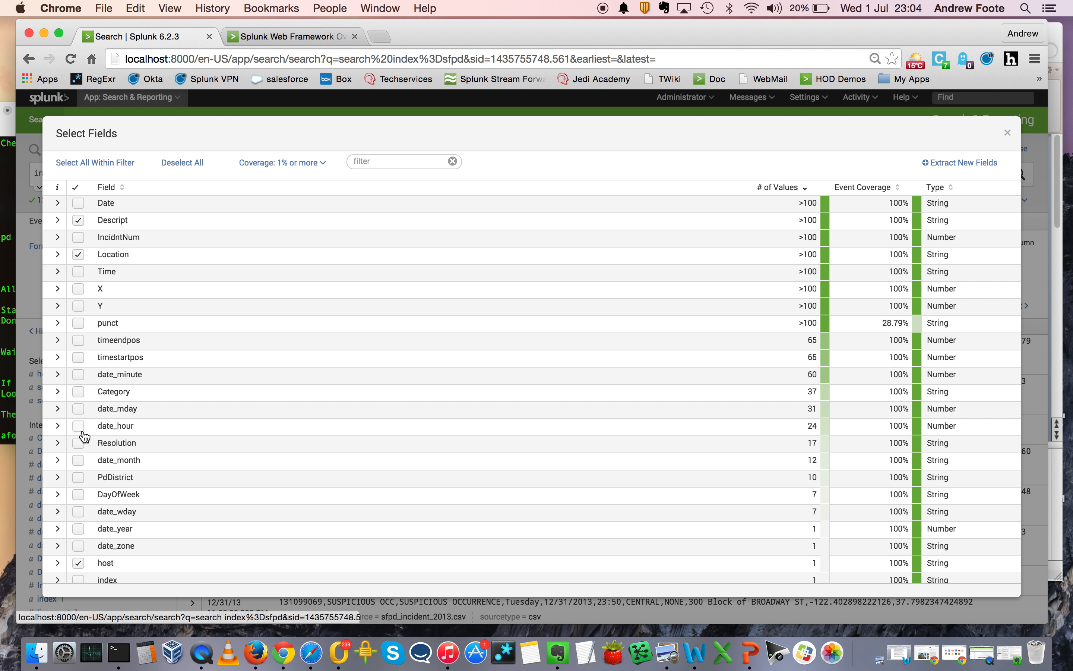
# - Inspect the top values of the Resolution field and add it to the selected fields
pyautogui.click(59, 443)
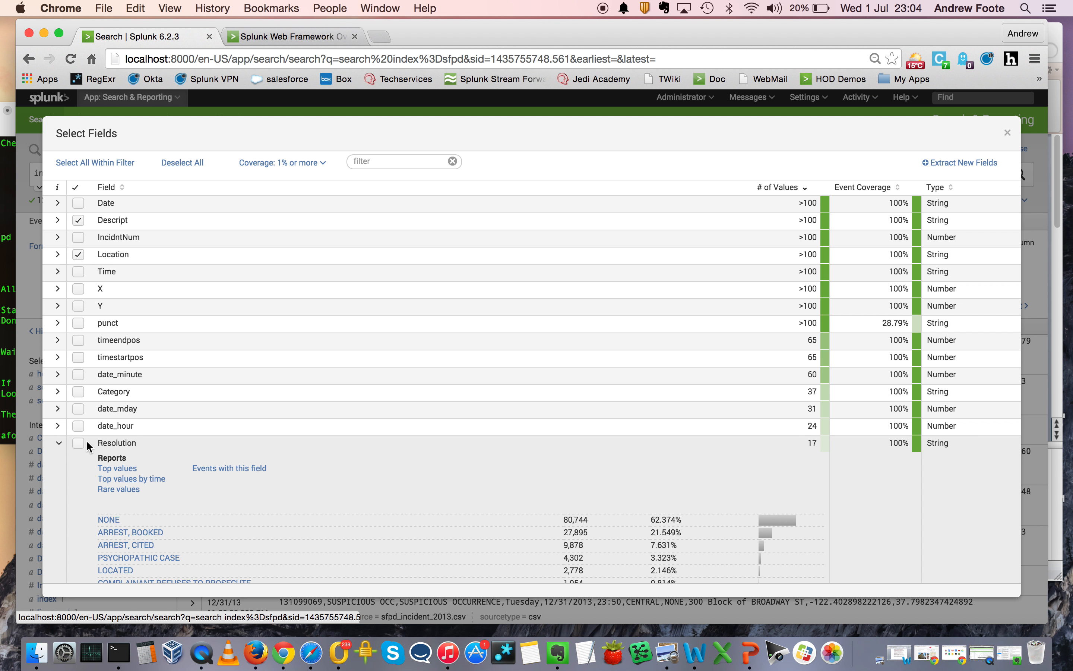
pyautogui.scroll(-6, 270, 514)
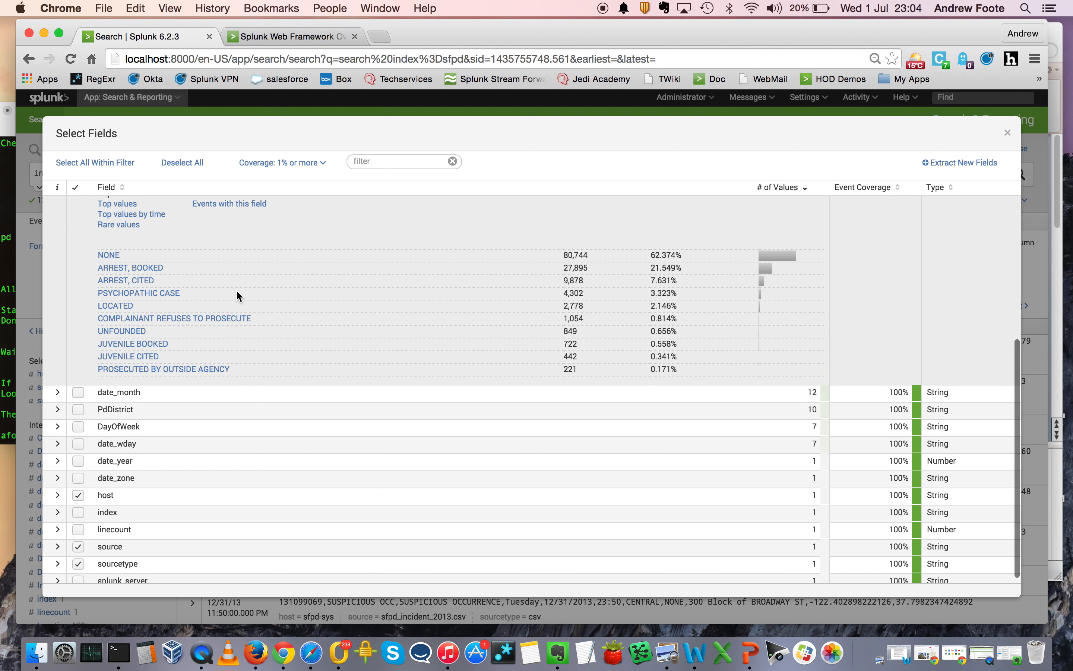
pyautogui.scroll(3, 71, 226)
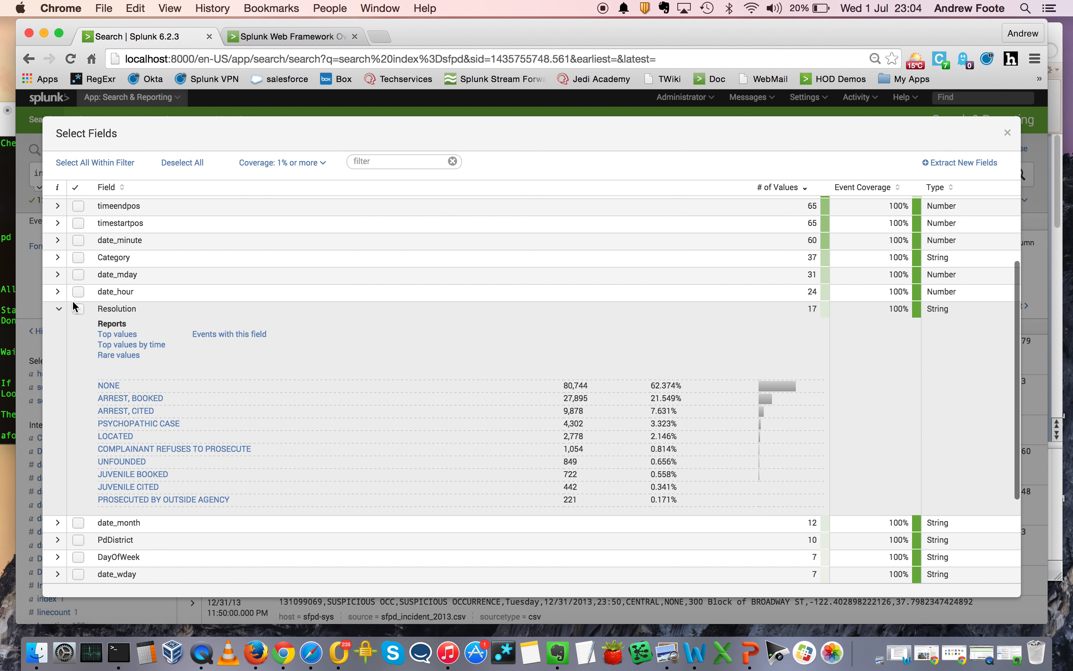
pyautogui.click(78, 308)
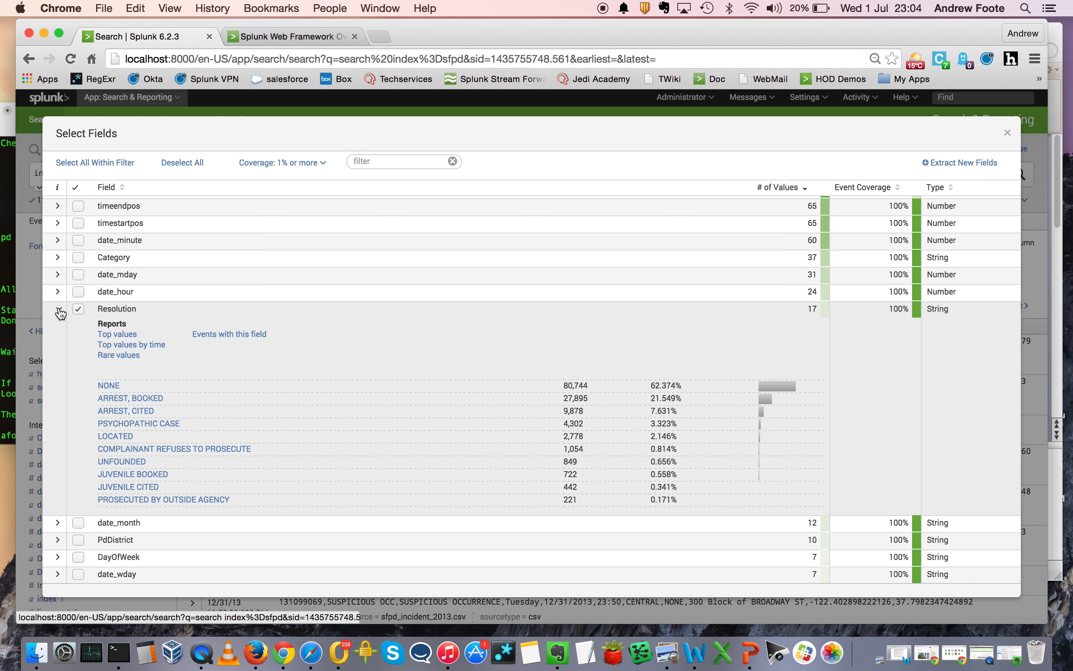
pyautogui.click(59, 310)
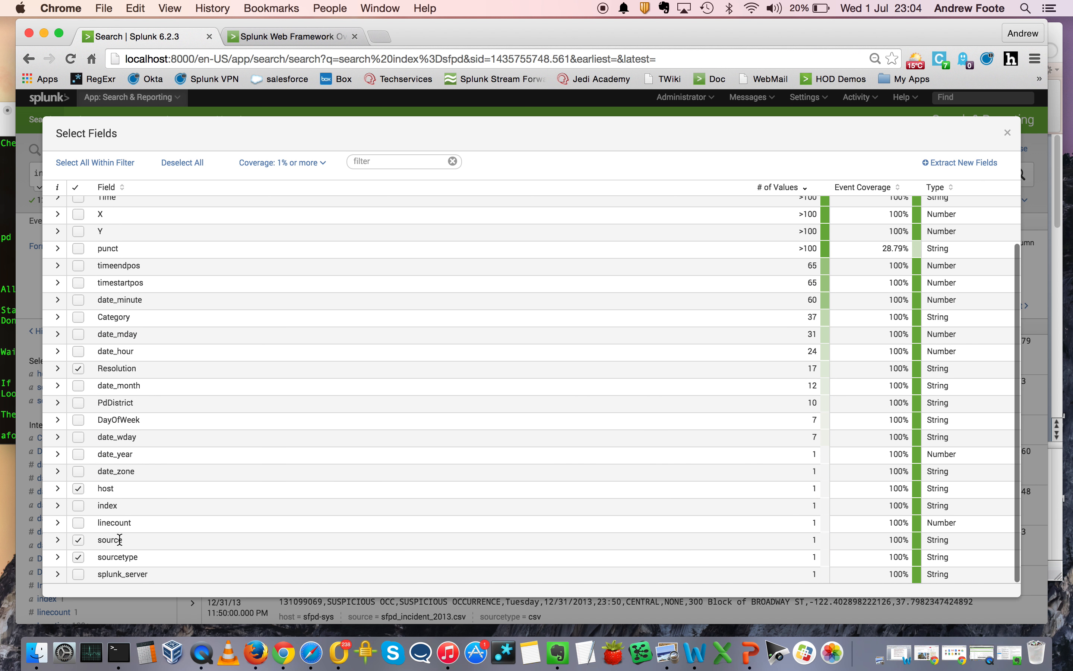
# - Inspect the top values of the PdDistrict field and add it to the selected fields
pyautogui.click(61, 407)
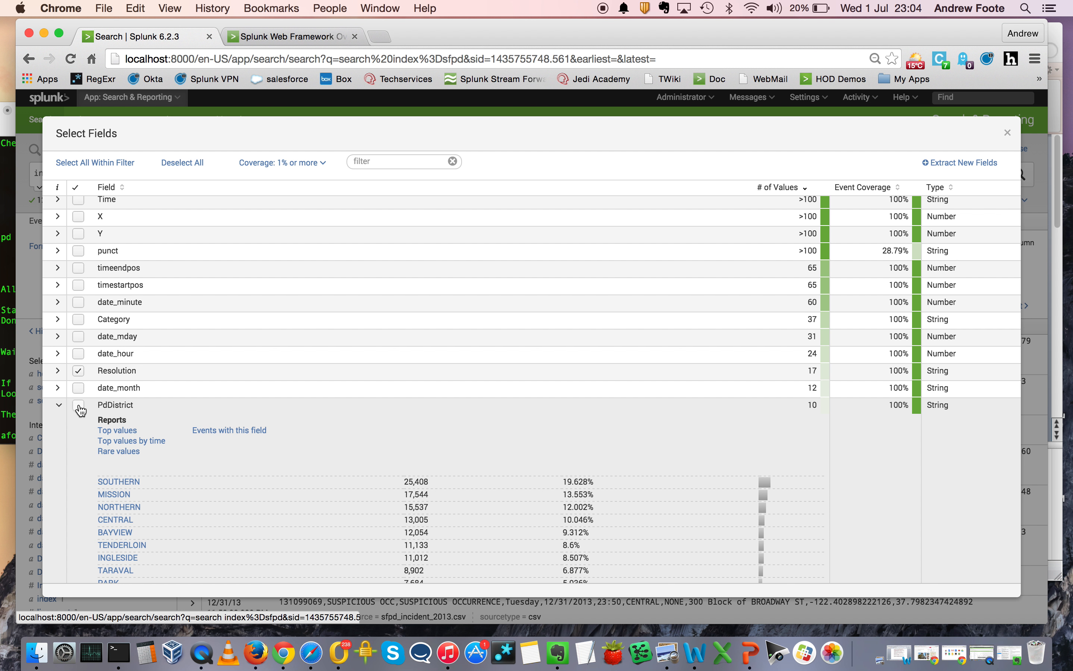
pyautogui.click(60, 405)
pyautogui.scroll(3, 232, 363)
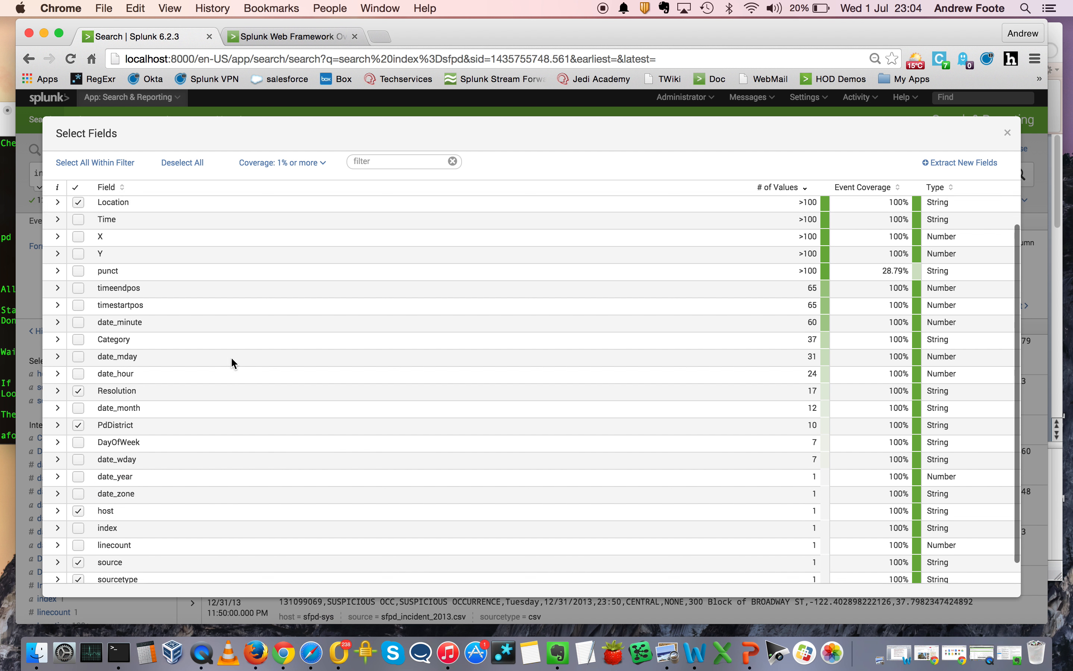
pyautogui.scroll(-3, 232, 363)
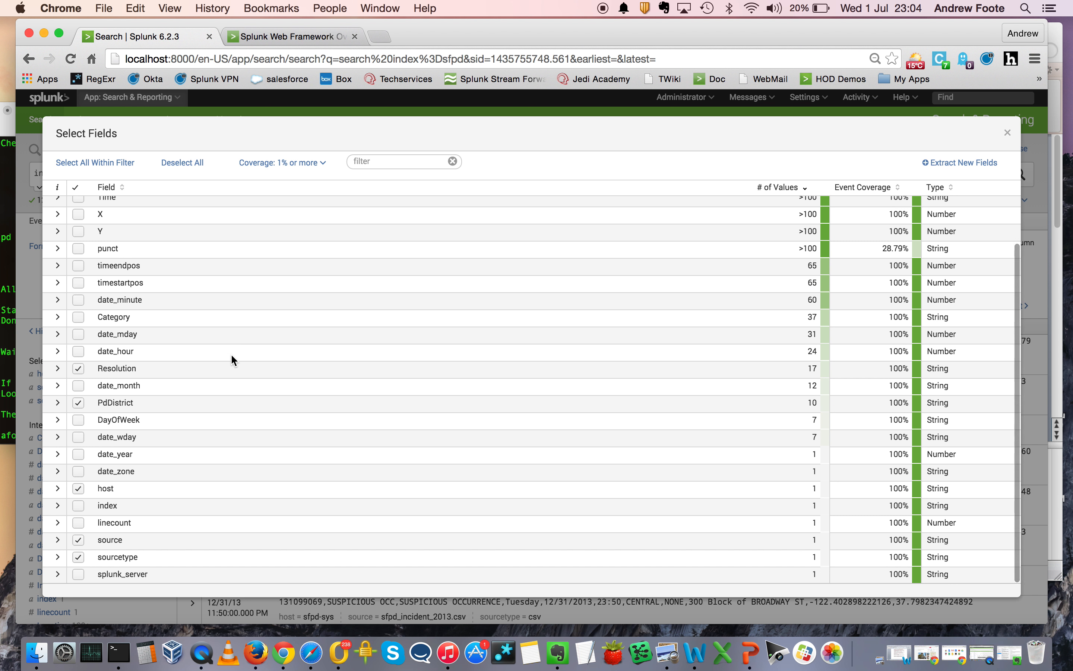
# - Inspect the Category field's top values, add it to the selected fields and close the field selection
pyautogui.click(58, 317)
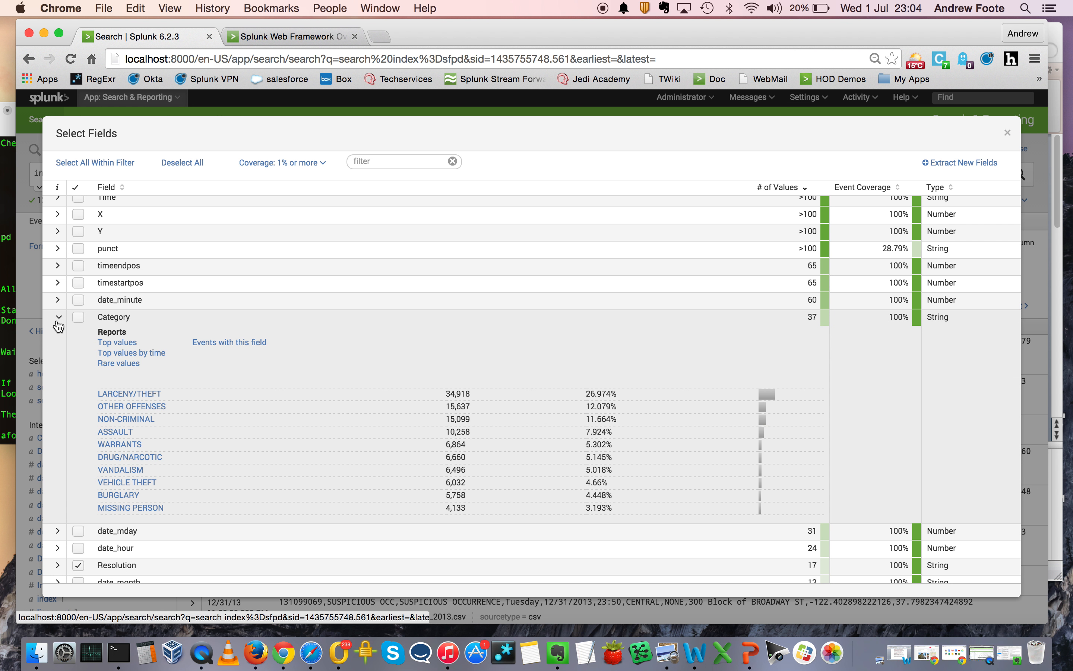
pyautogui.click(59, 318)
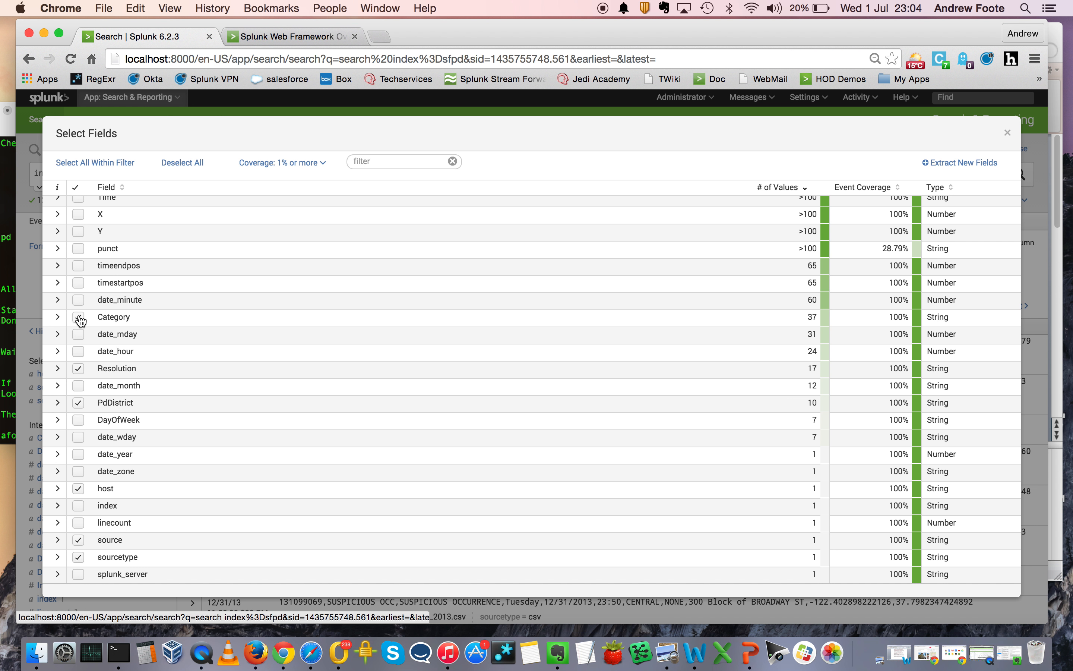
pyautogui.scroll(3, 410, 338)
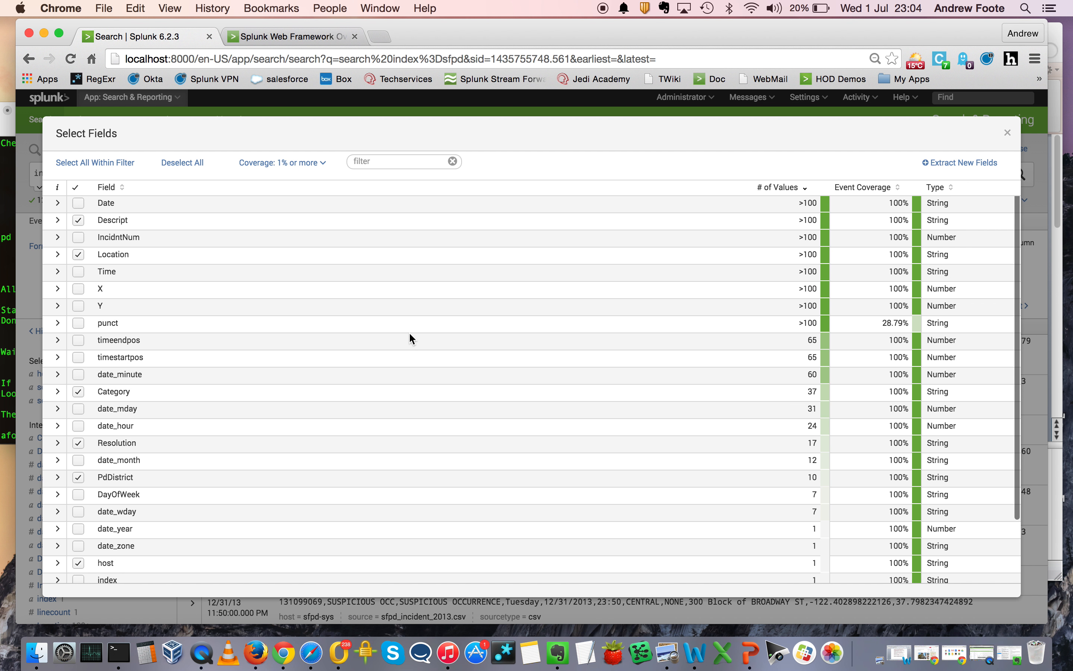
pyautogui.click(1008, 135)
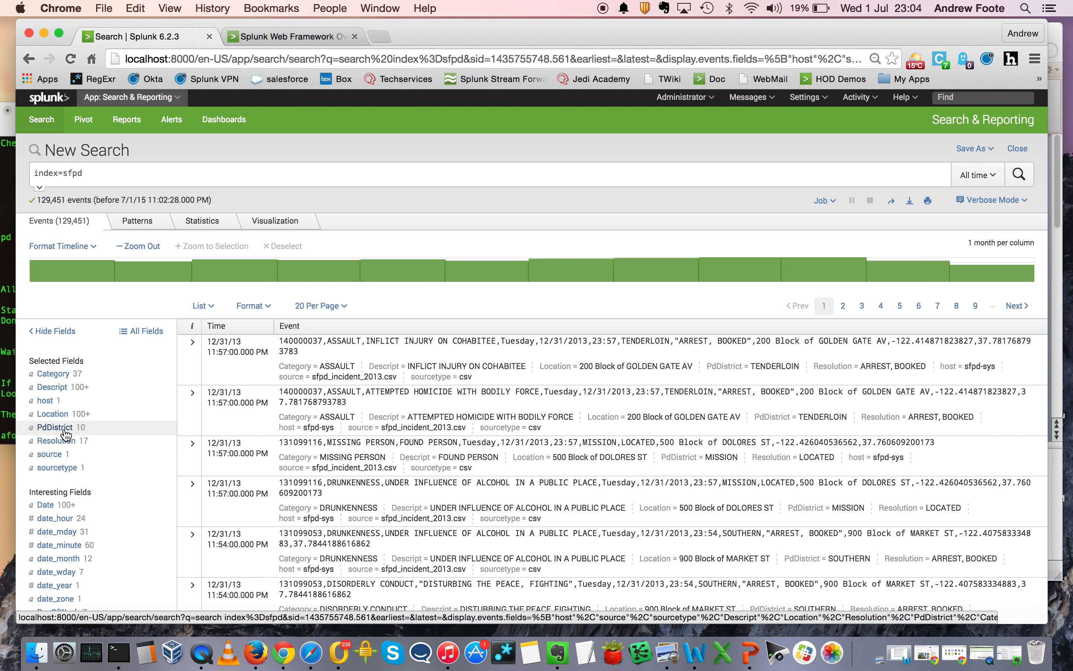
# - Run the top values report for the Resolution field and display it as a pie chart, checking its slices
pyautogui.click(62, 442)
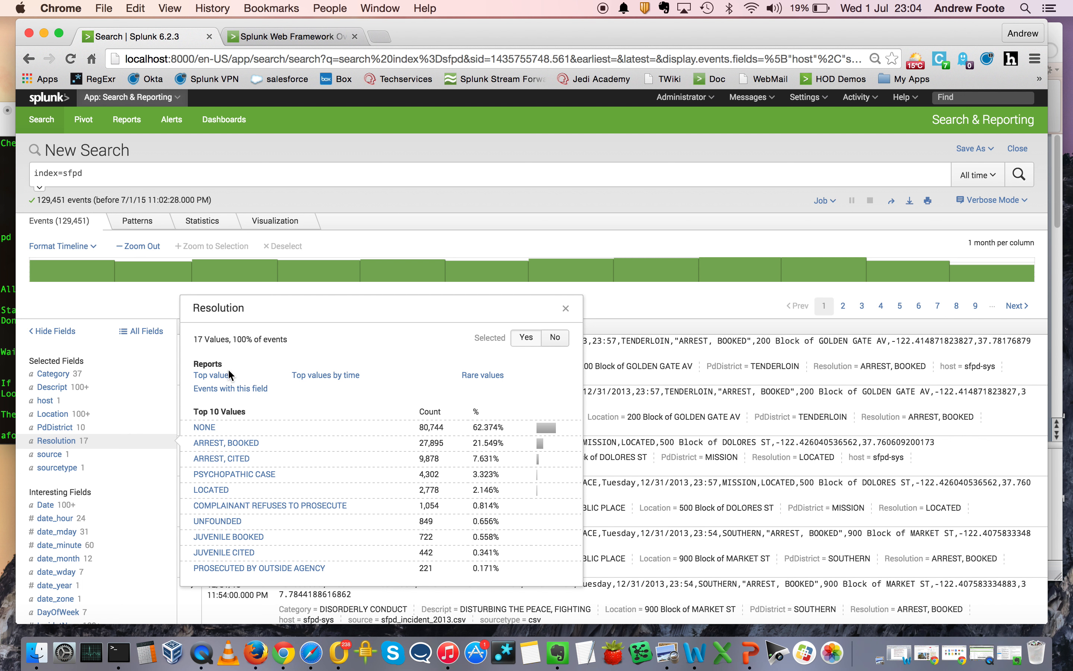
pyautogui.click(220, 376)
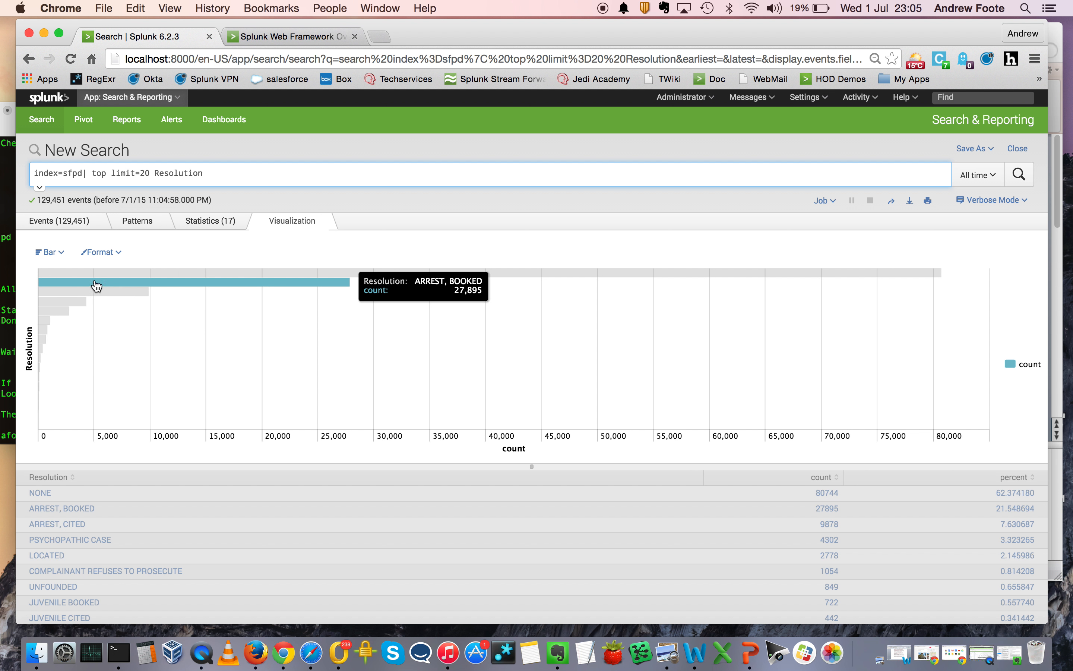
pyautogui.click(61, 253)
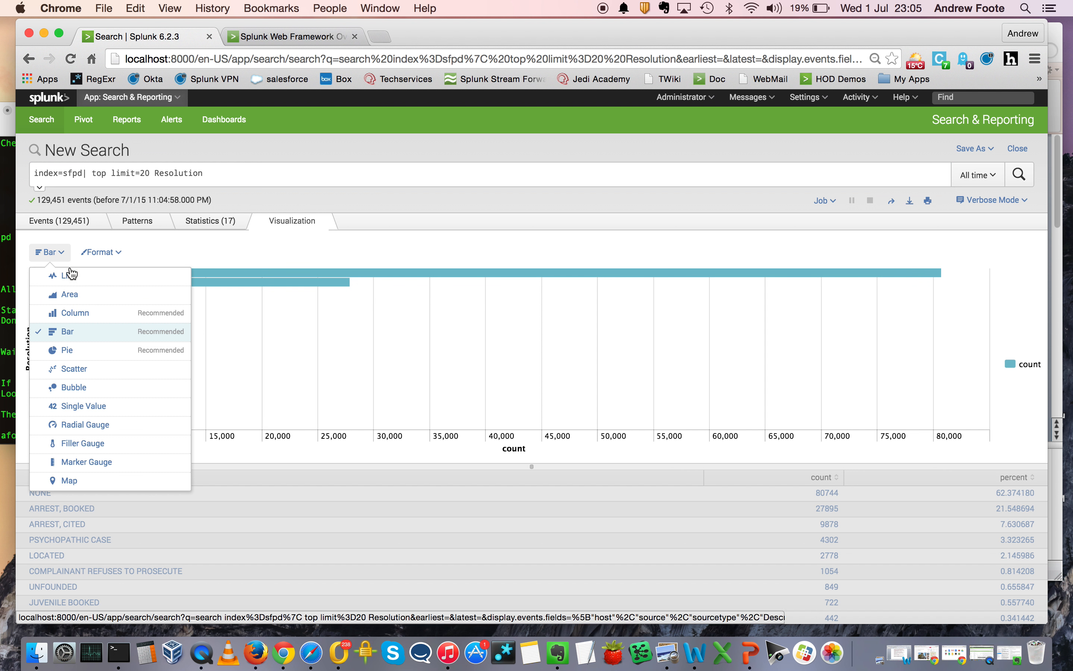
pyautogui.click(92, 352)
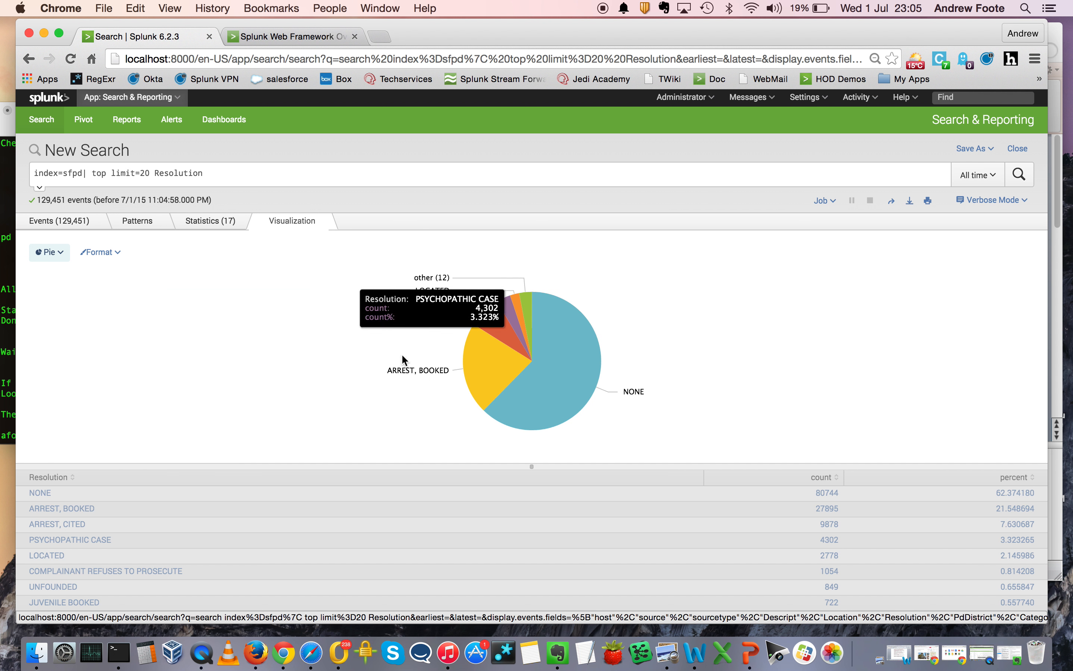
pyautogui.moveTo(549, 427)
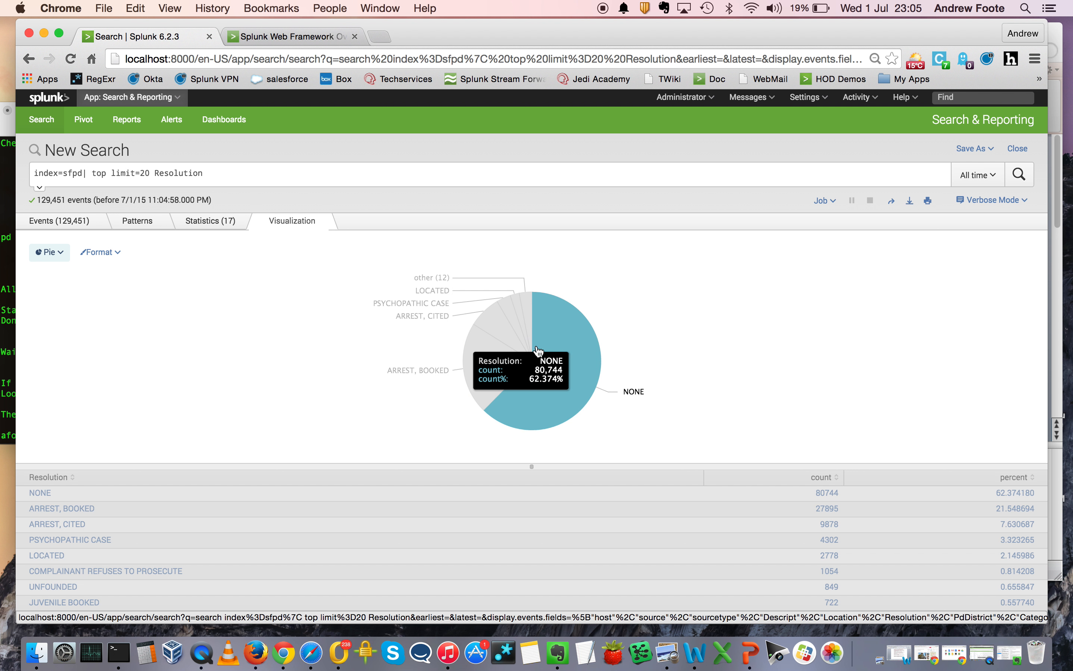
pyautogui.moveTo(483, 360)
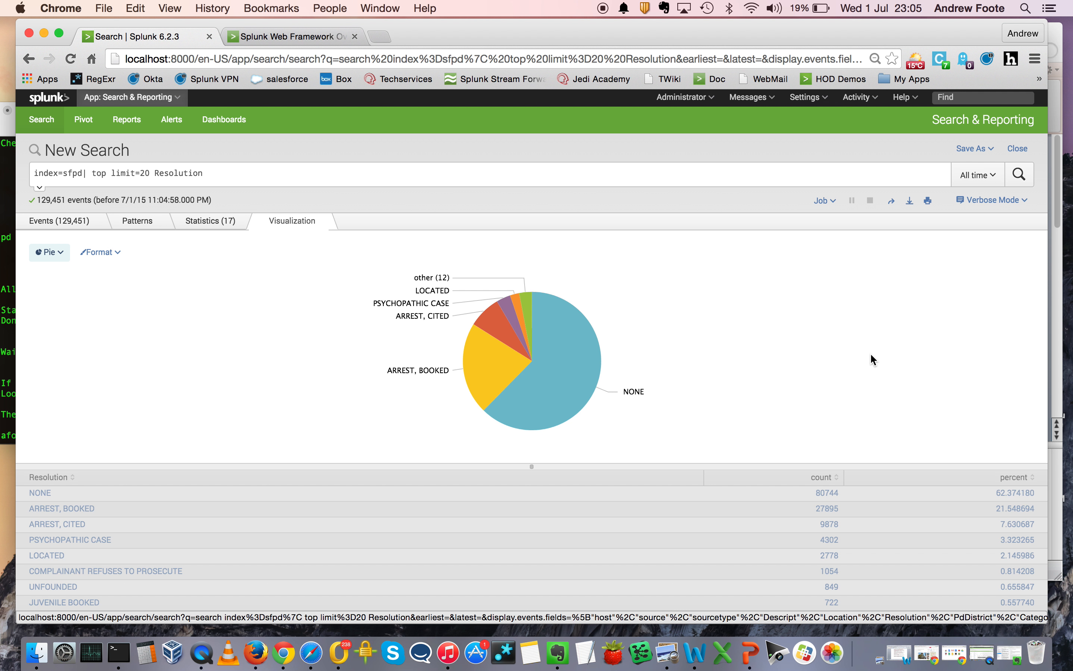
# - Save the pie chart as a panel titled Top Resolutions in a new dashboard titled SFPD 2013 Crime Stats
pyautogui.click(973, 149)
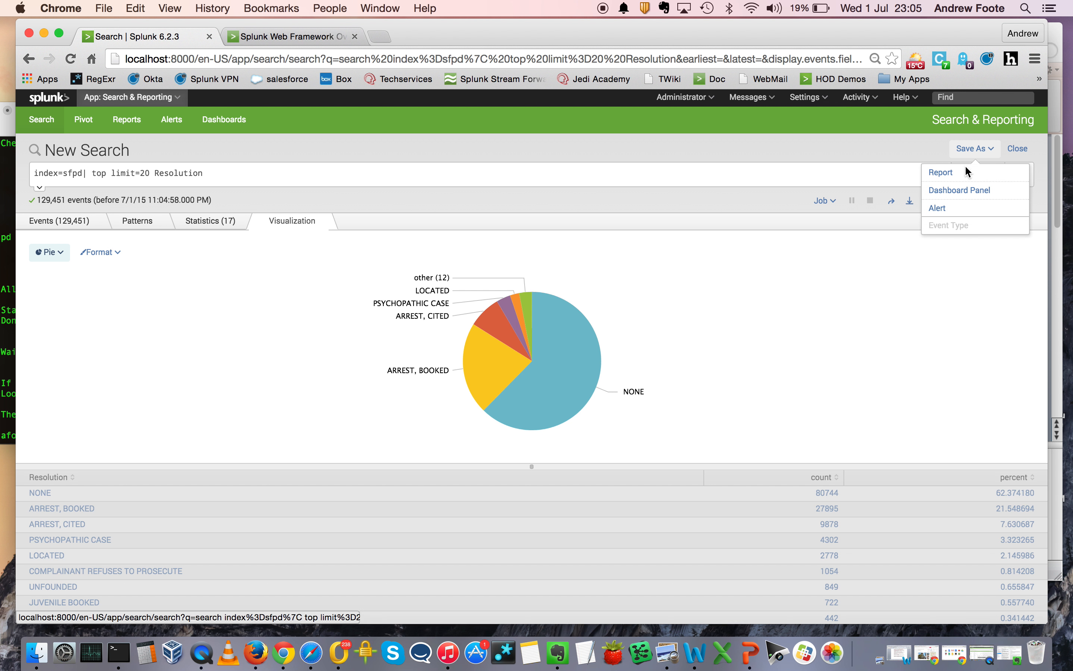
pyautogui.click(965, 191)
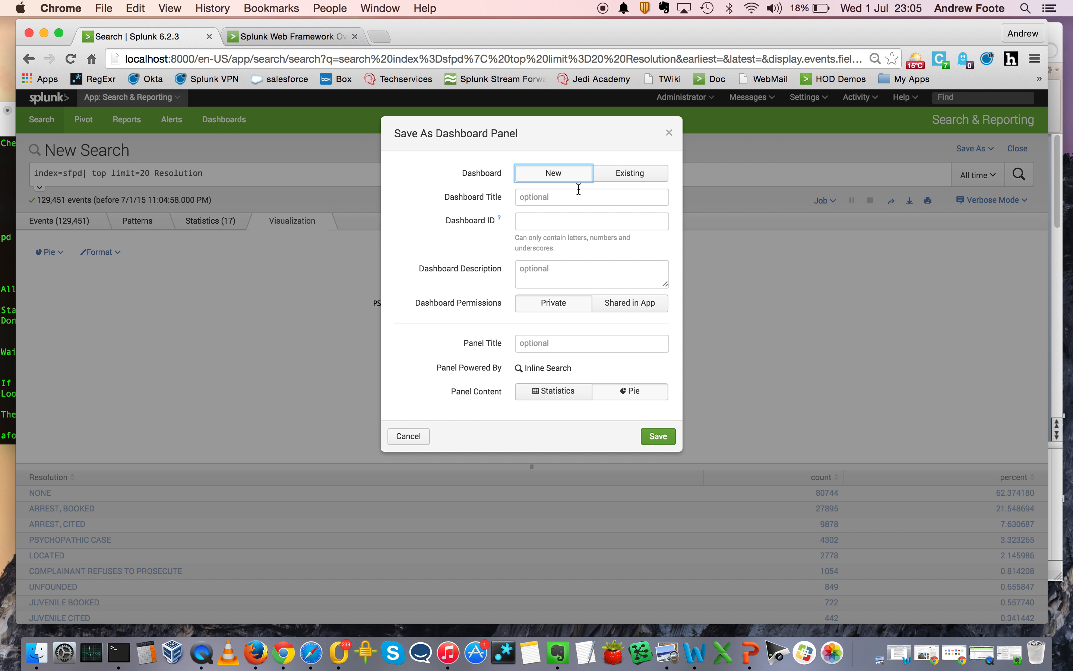
pyautogui.click(560, 195)
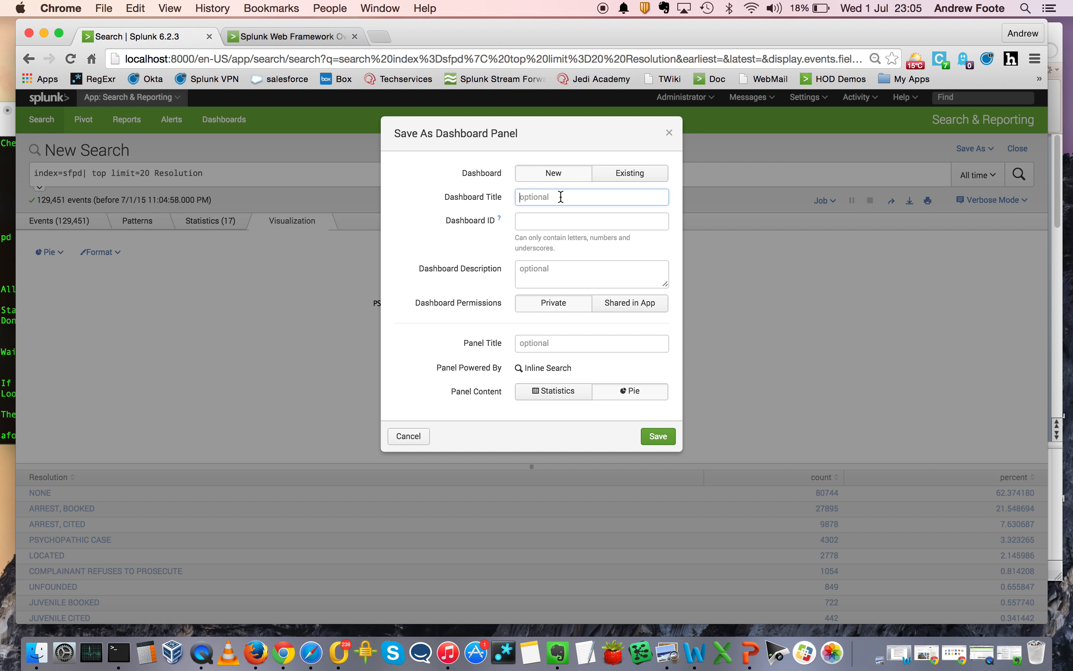
pyautogui.write('SFP')
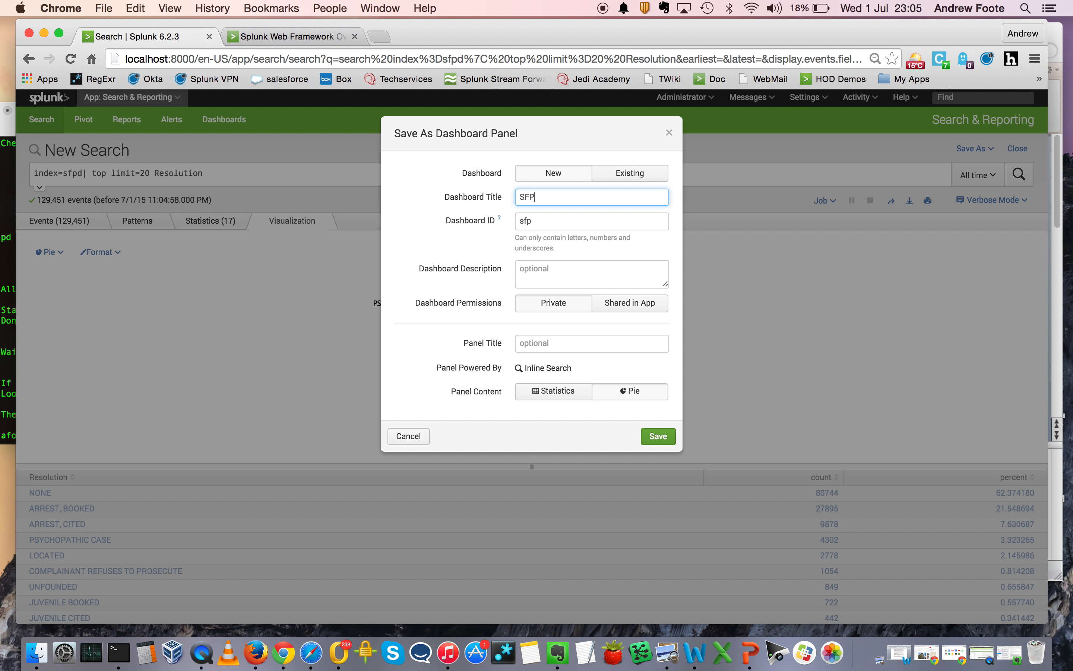
pyautogui.write('D 2013 Crime Stats')
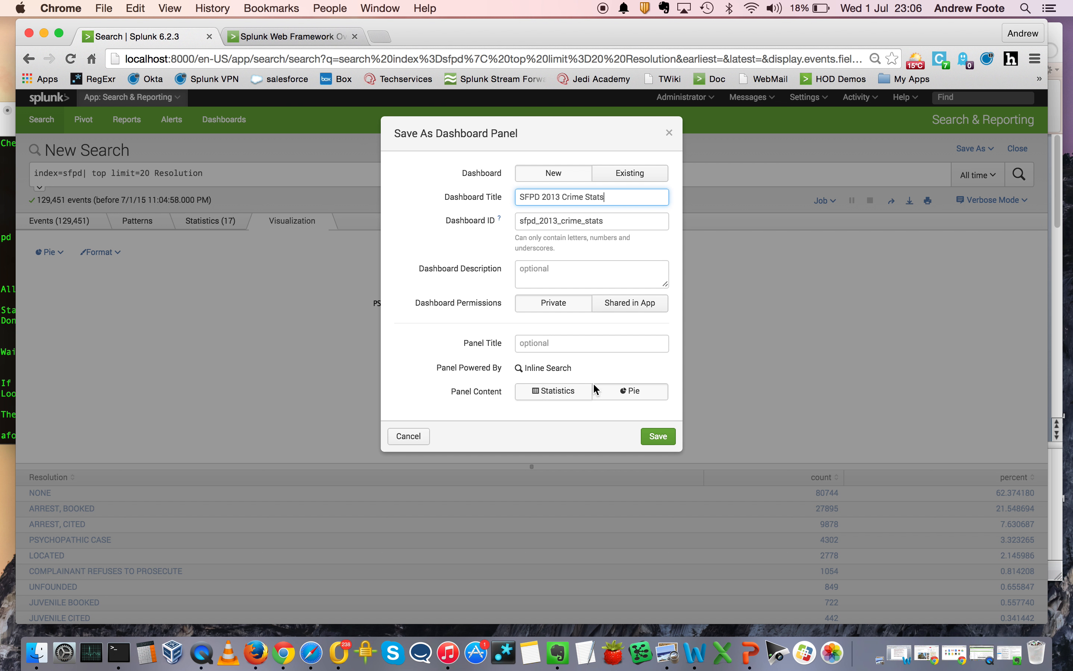
pyautogui.click(564, 340)
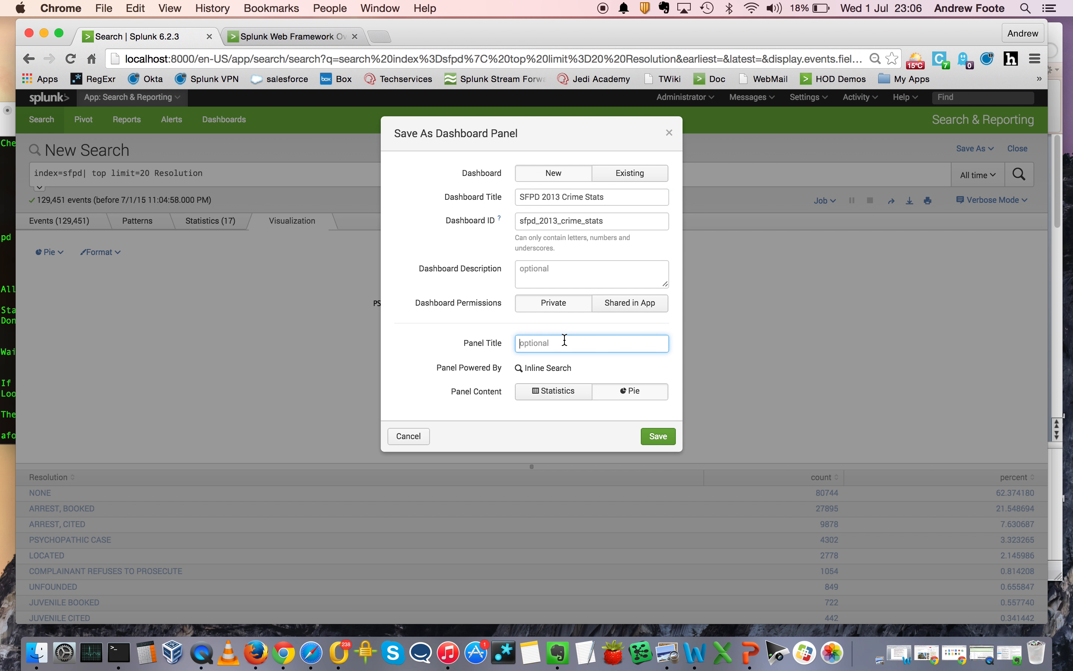
pyautogui.write('Top Resolutions')
pyautogui.click(658, 436)
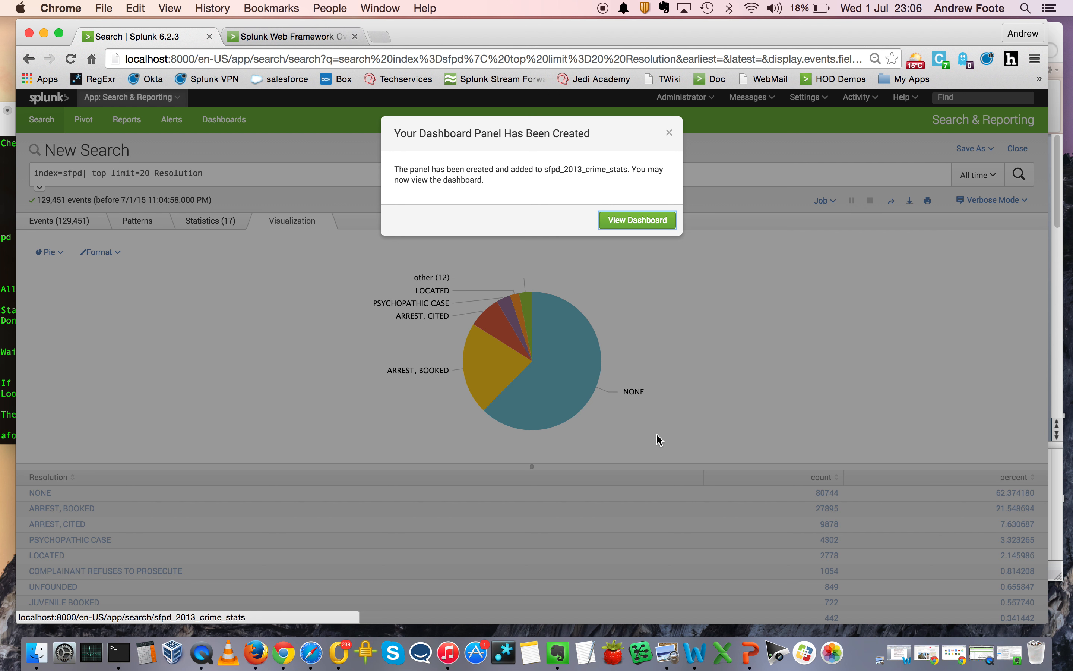
# - View the new dashboard and check the slice details of the Top Resolutions pie chart
pyautogui.click(649, 222)
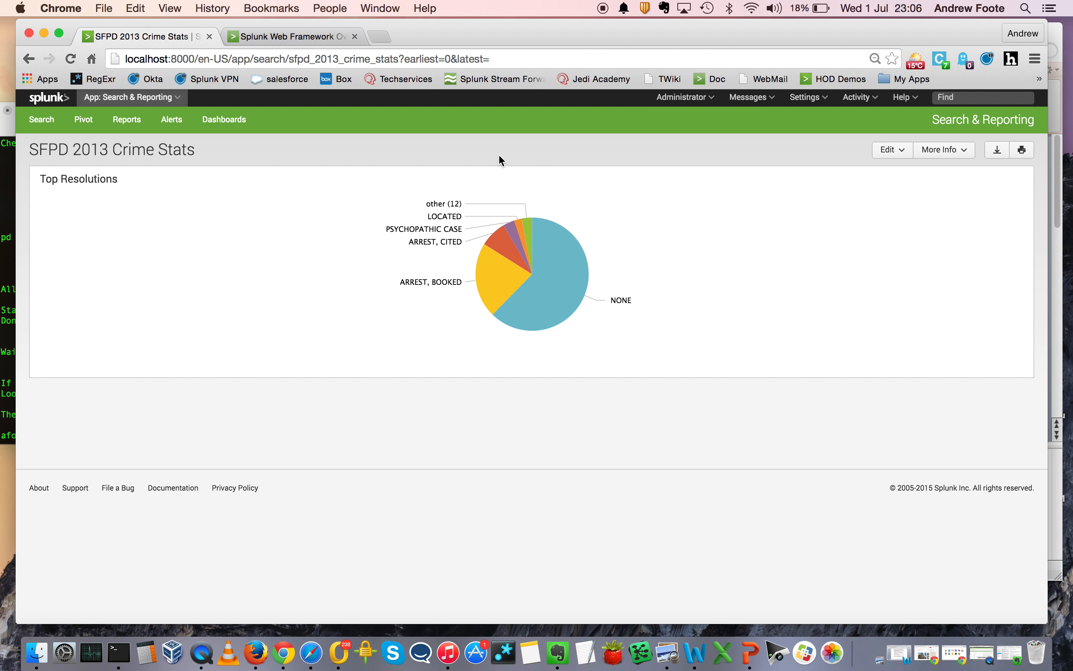
pyautogui.moveTo(528, 287)
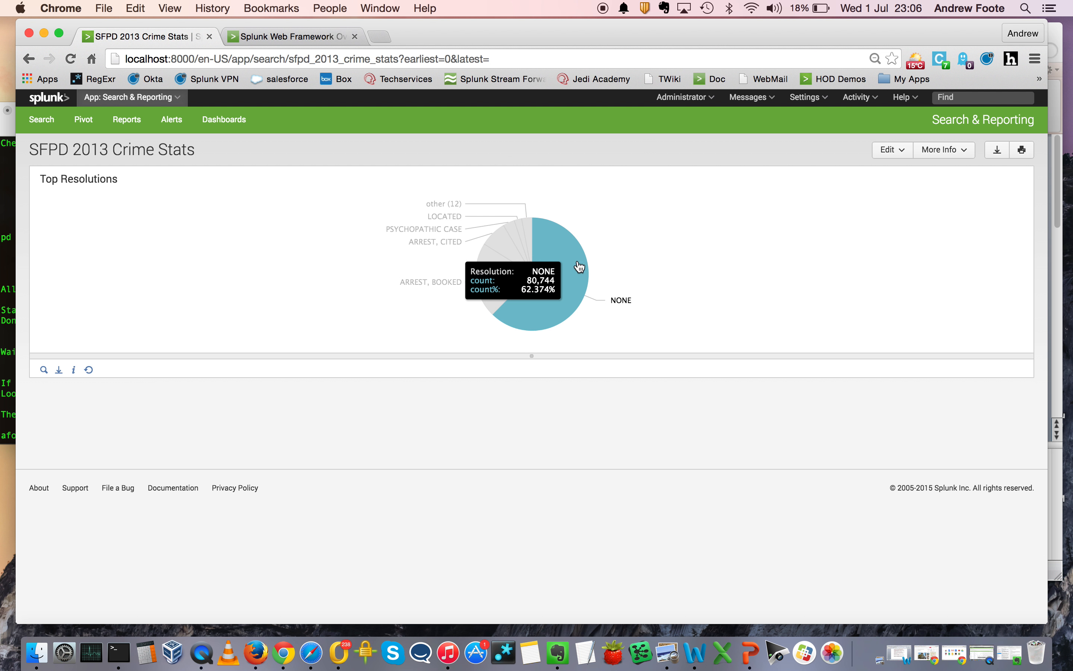
pyautogui.moveTo(530, 243)
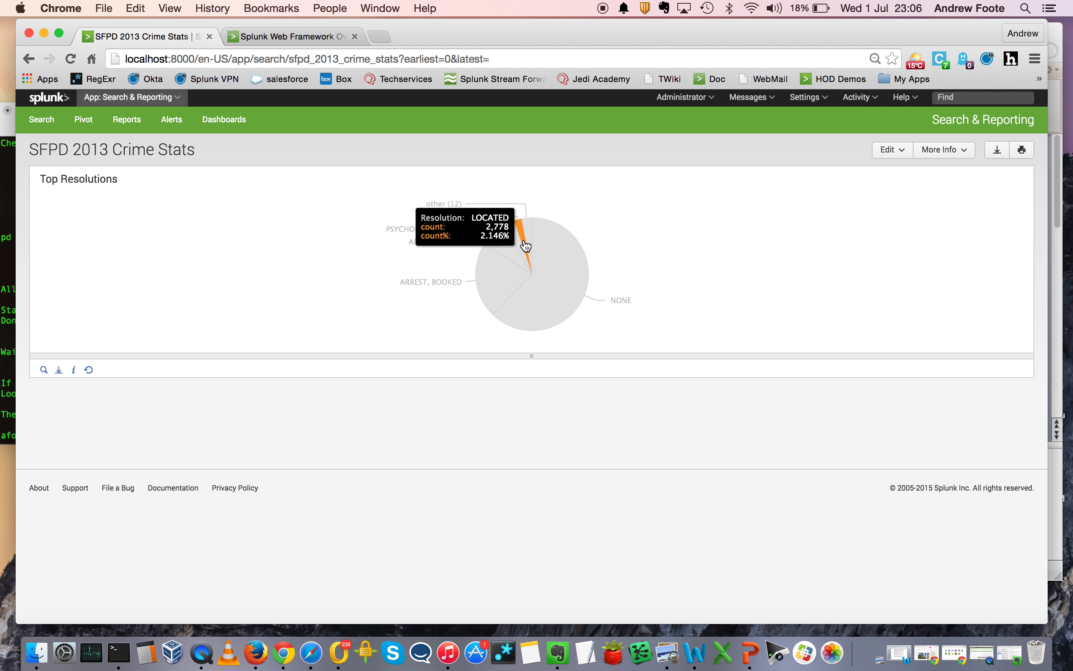
pyautogui.moveTo(562, 255)
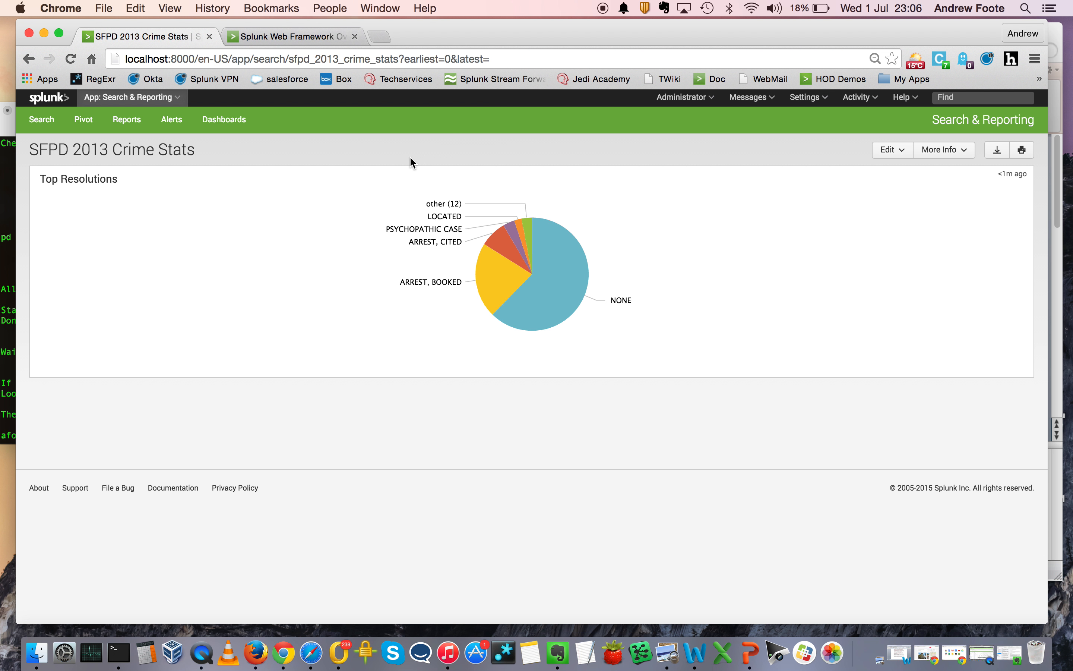
# - Run a new search for index=sfpd and inspect the Category field's top values
pyautogui.click(43, 121)
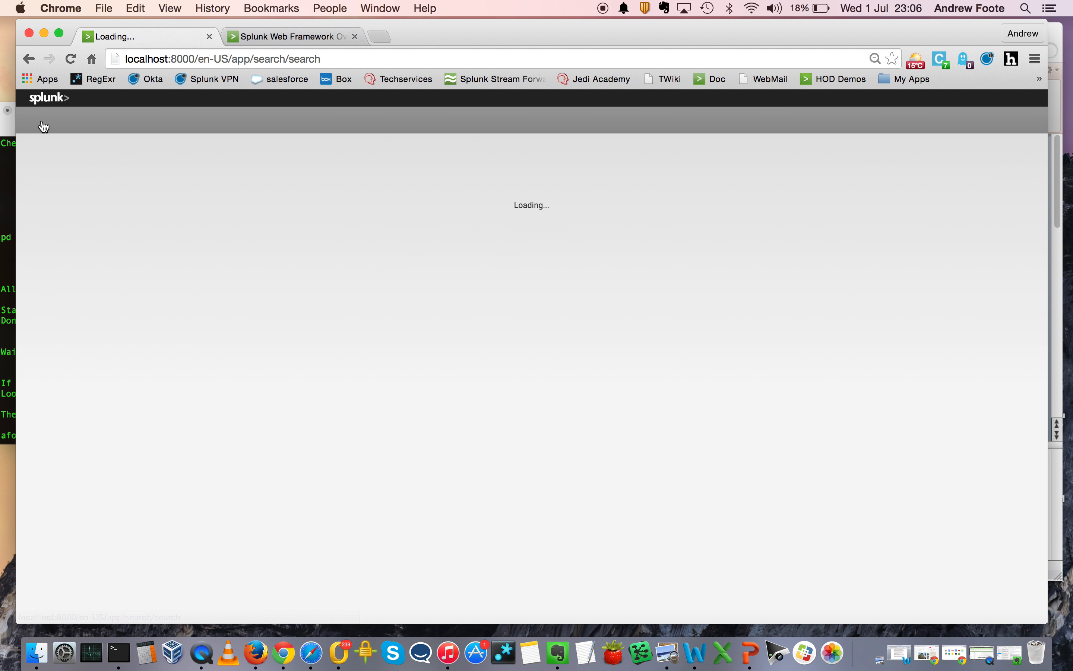
pyautogui.write('index=sfpd')
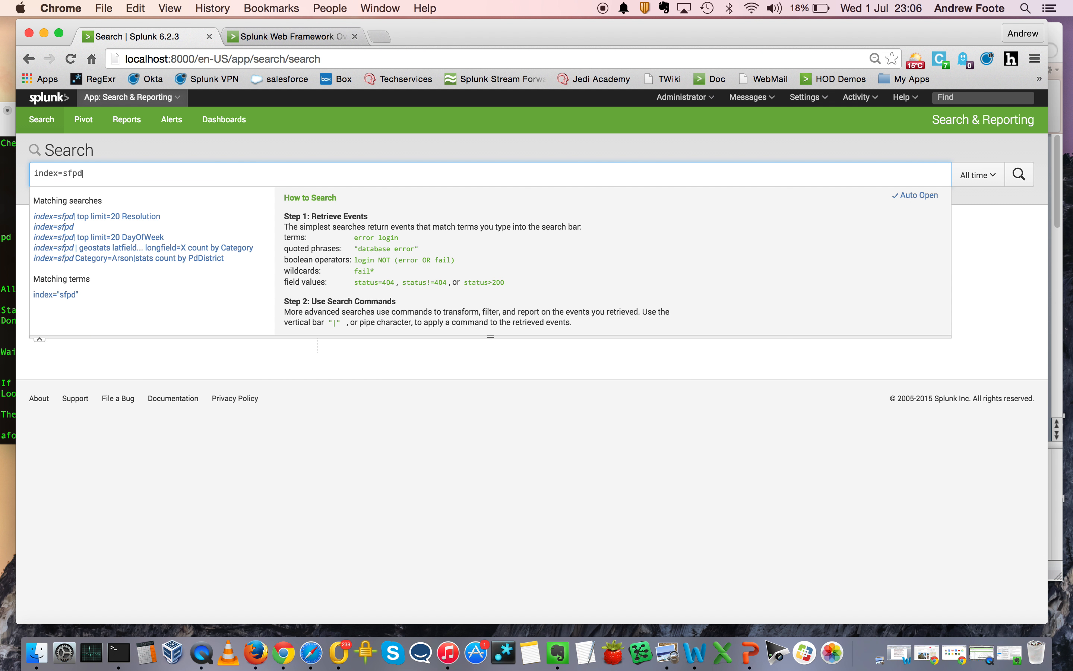
pyautogui.press('Return')
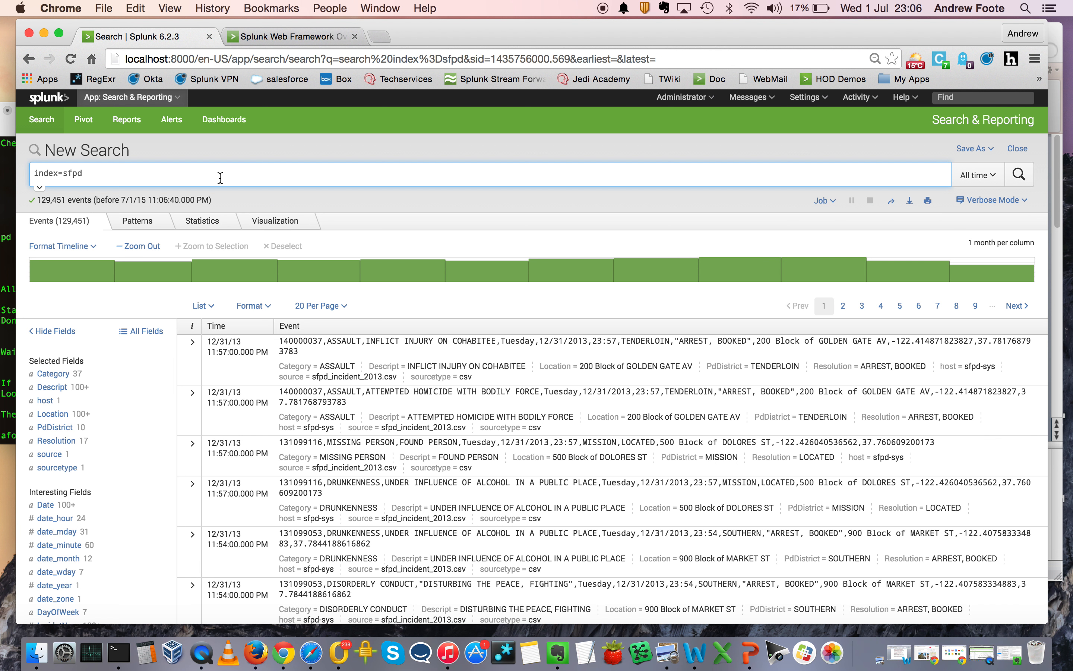
pyautogui.click(73, 376)
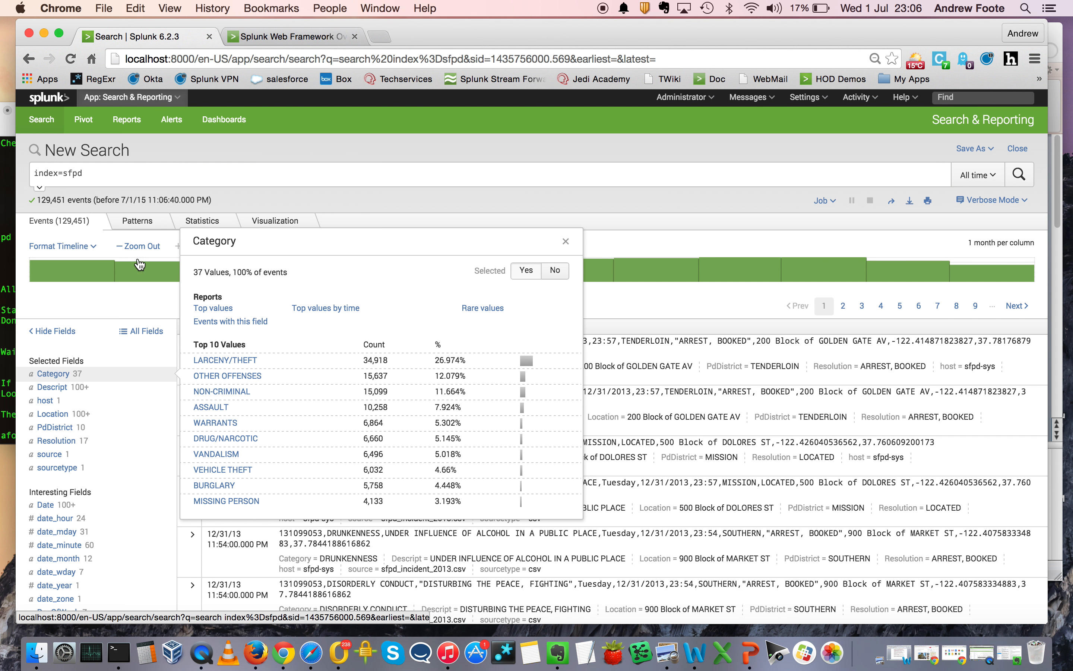
# - Extend the search to index=sfpd Category=*|stats count by PdDistrict and run it
pyautogui.click(141, 177)
pyautogui.click(141, 176)
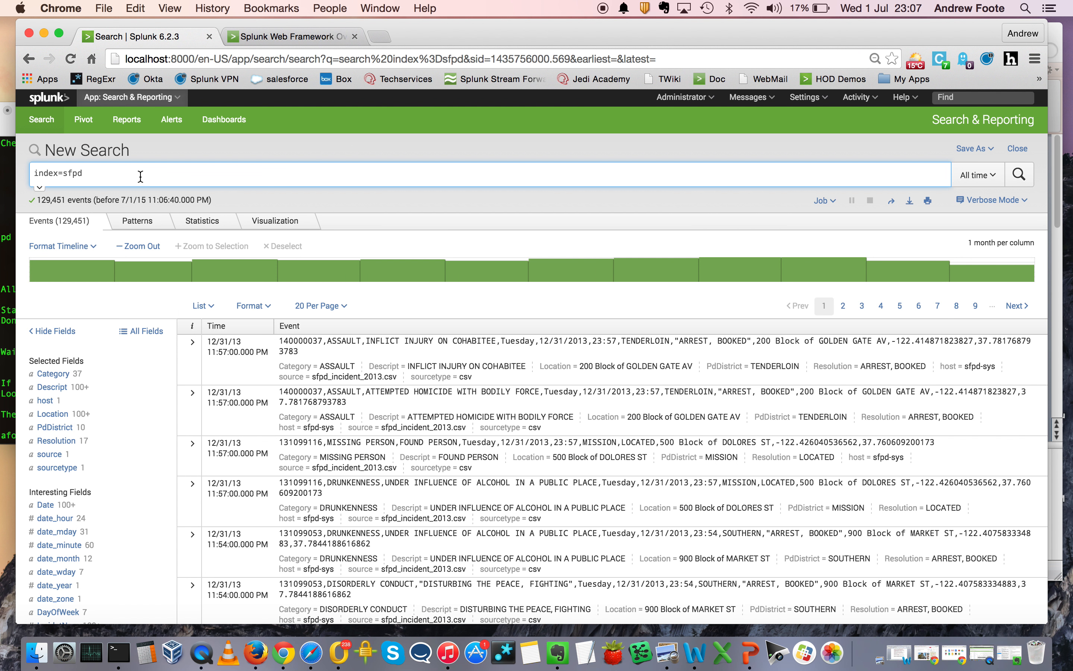
pyautogui.write('Cat')
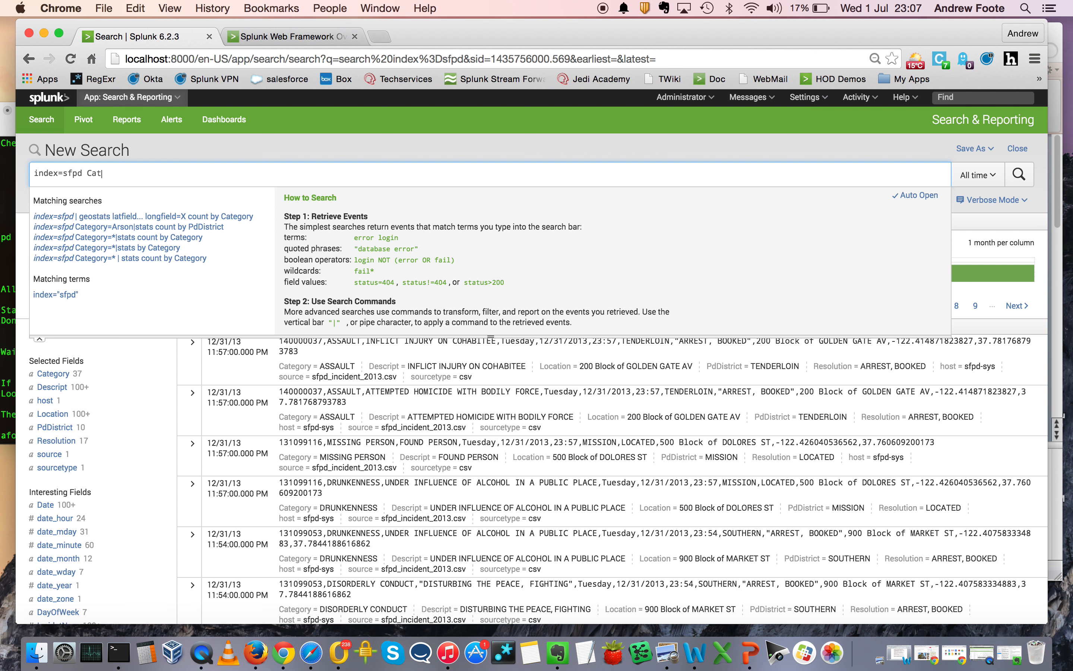
pyautogui.write('egory=')
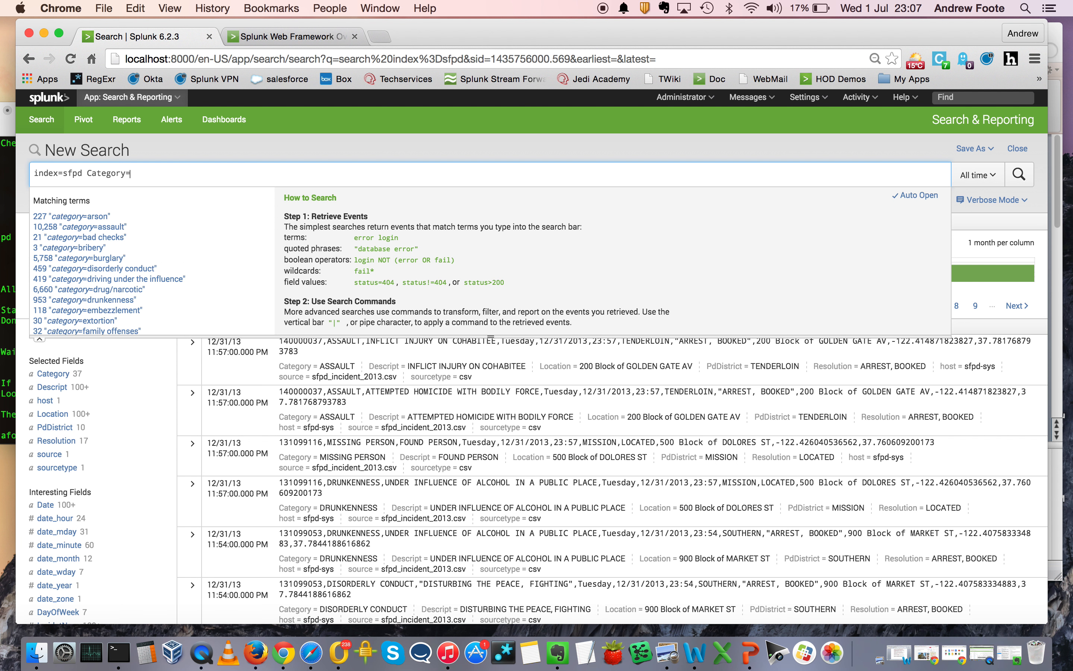
pyautogui.write('*')
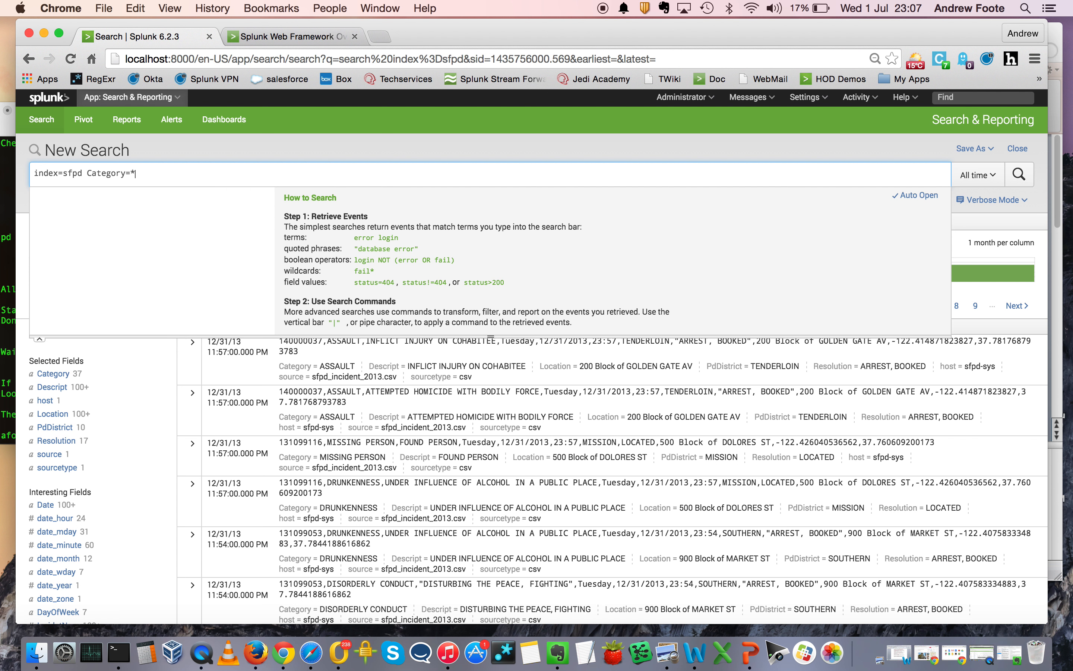
pyautogui.write('tats count')
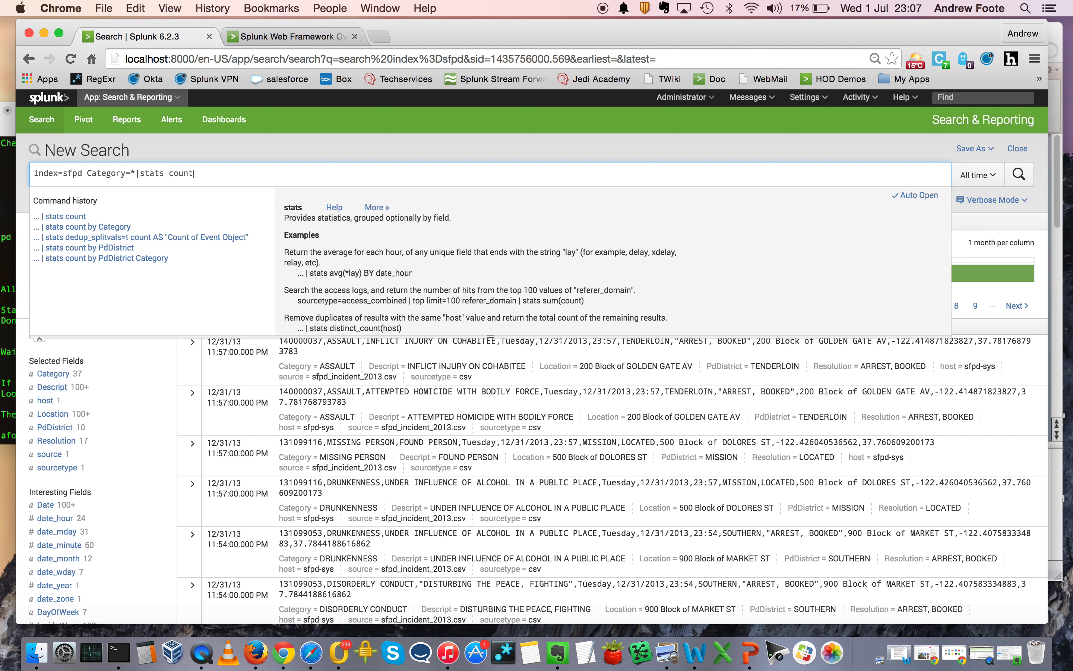
pyautogui.write(' by')
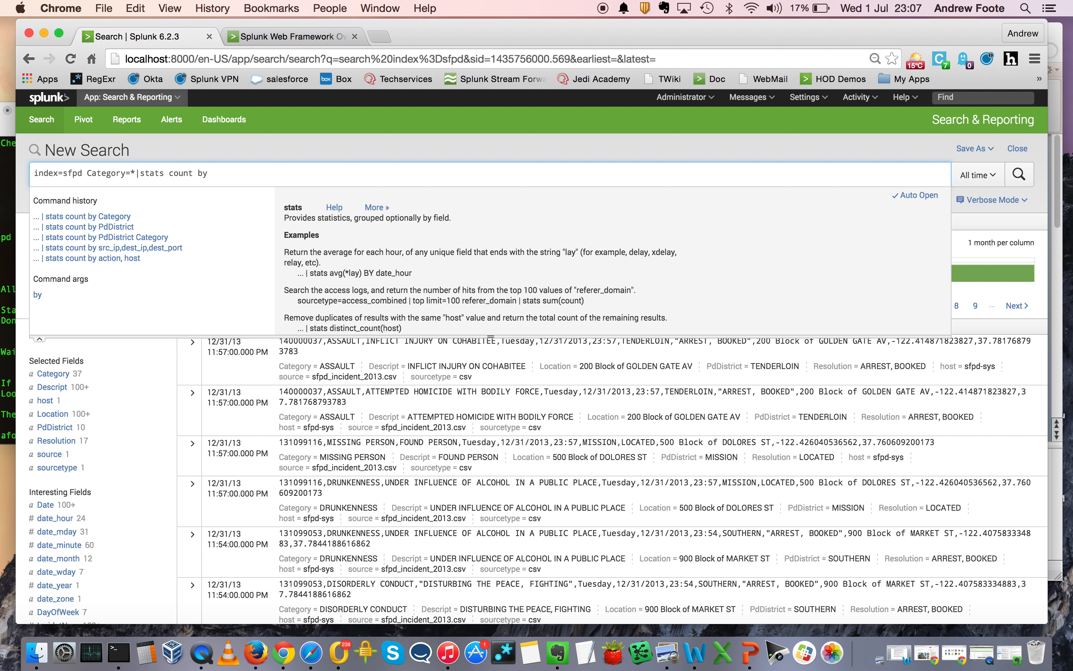
pyautogui.write(' Pd')
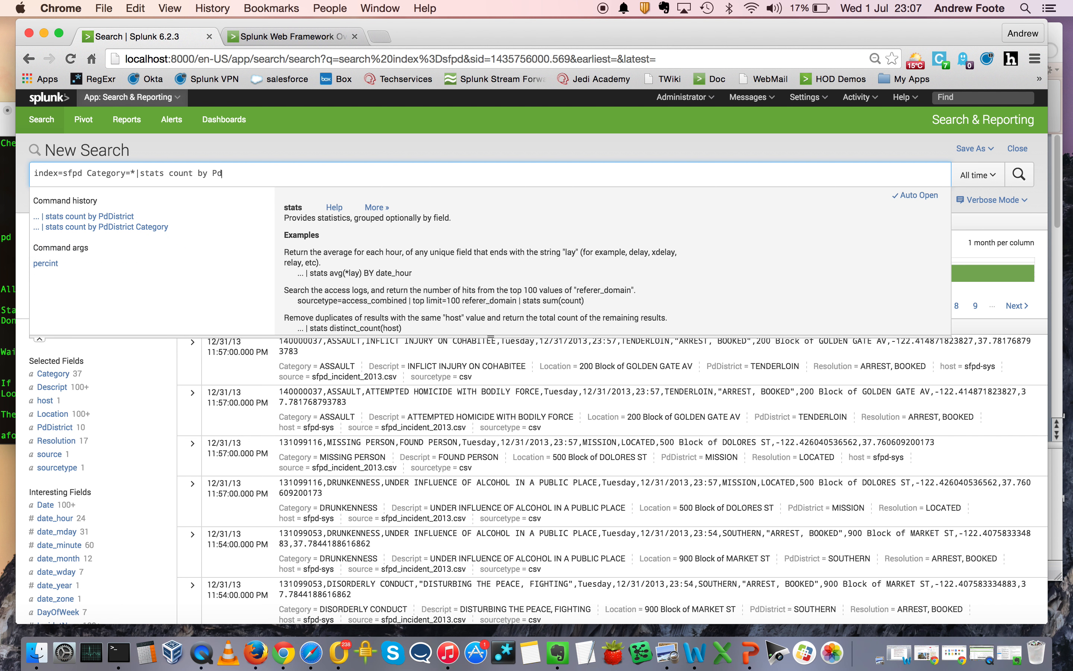
pyautogui.write('District')
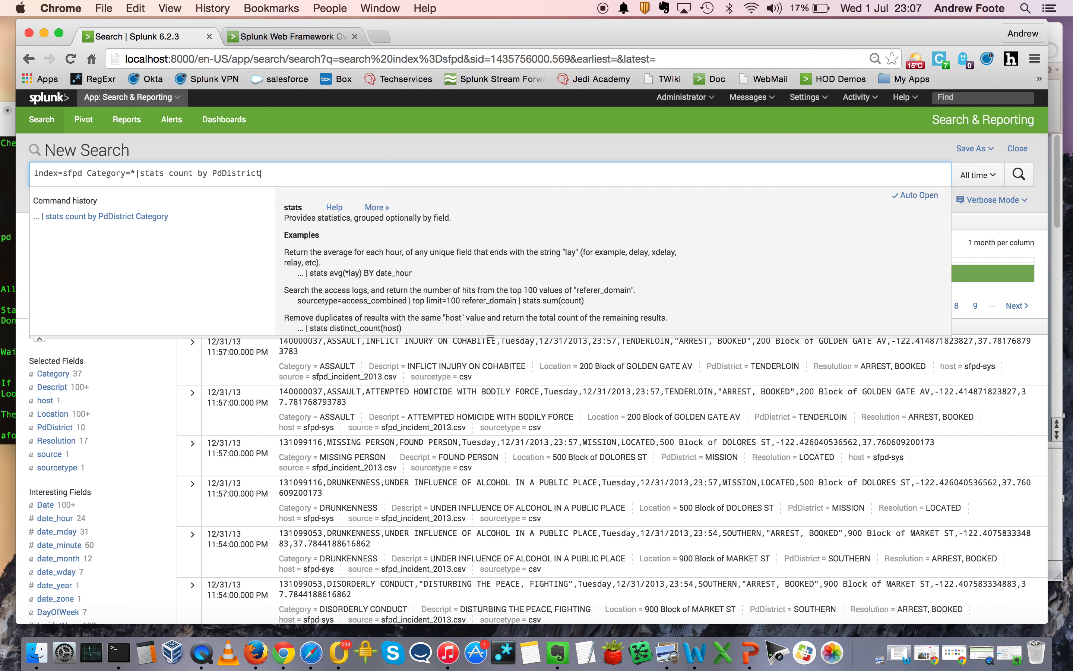
pyautogui.click(1018, 177)
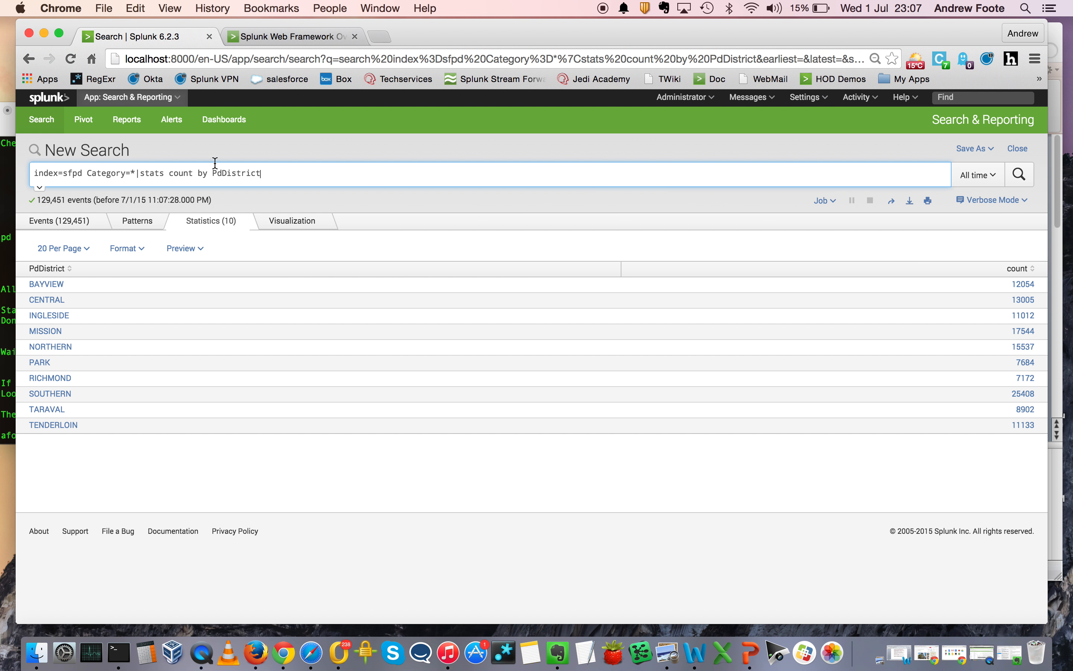
# - Change the Category filter in the search from the wildcard to Arson, rerun it and show the district counts as a chart
pyautogui.click(136, 173)
pyautogui.press('BackSpace')
pyautogui.write('Arson')
pyautogui.press('Return')
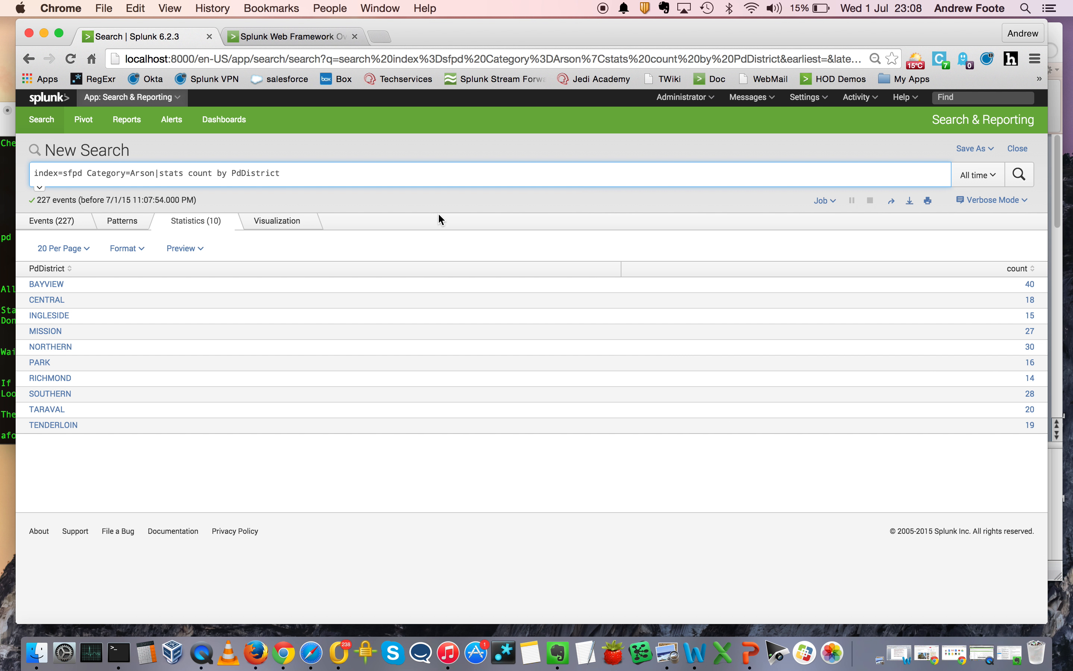
pyautogui.click(283, 220)
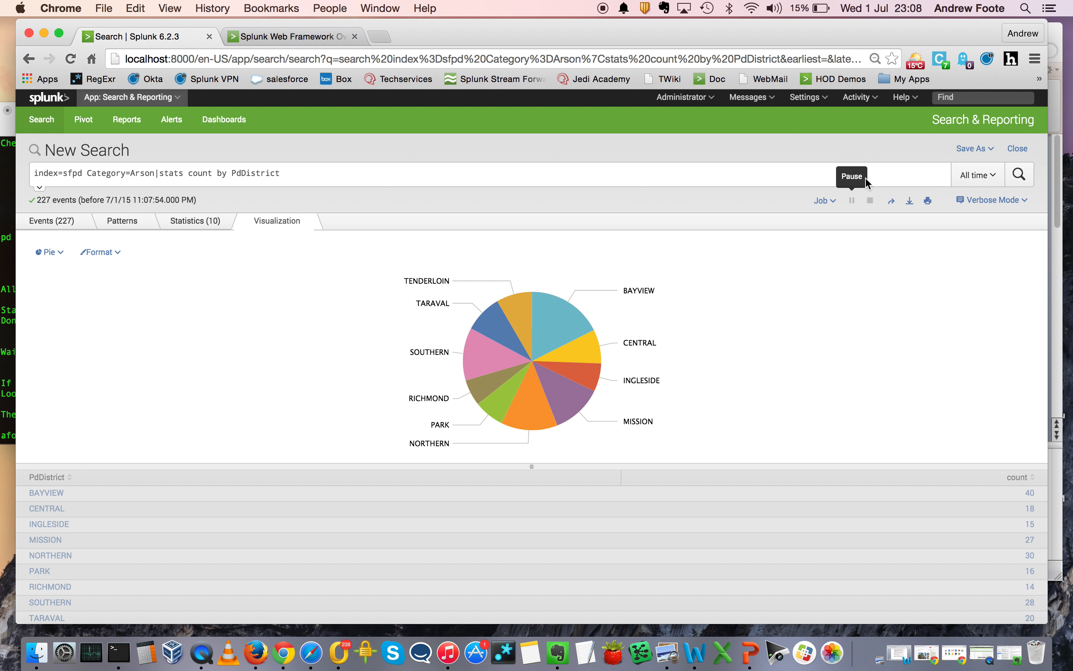
# - Save the arson chart to the existing SFPD 2013 Crime Stats dashboard as a panel titled Arson by District, staying on the search
pyautogui.click(974, 149)
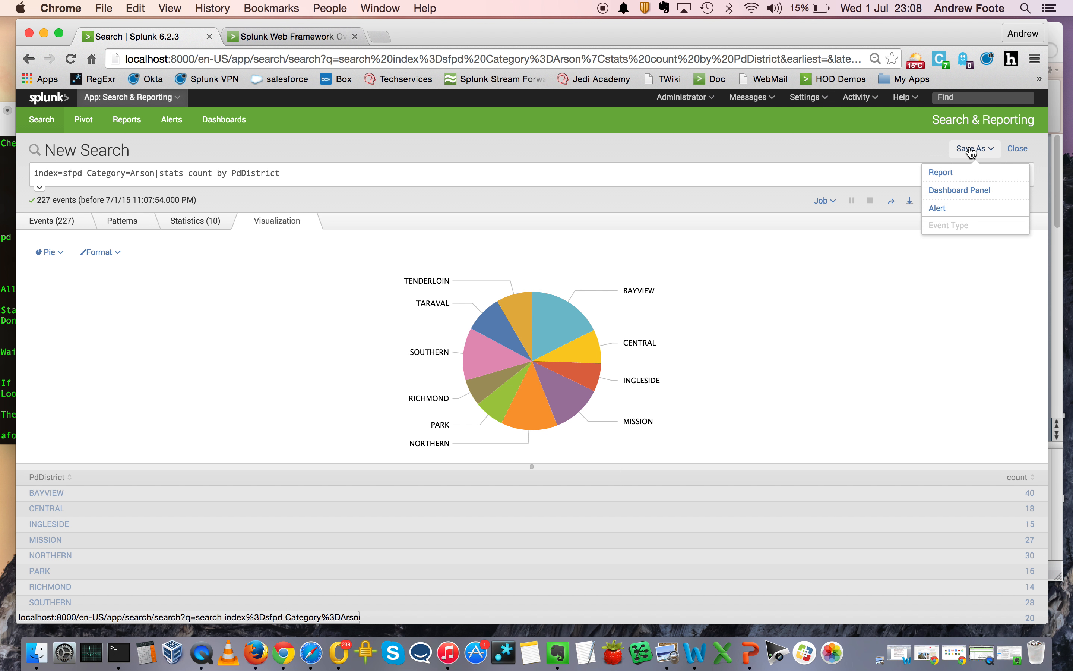
pyautogui.click(966, 190)
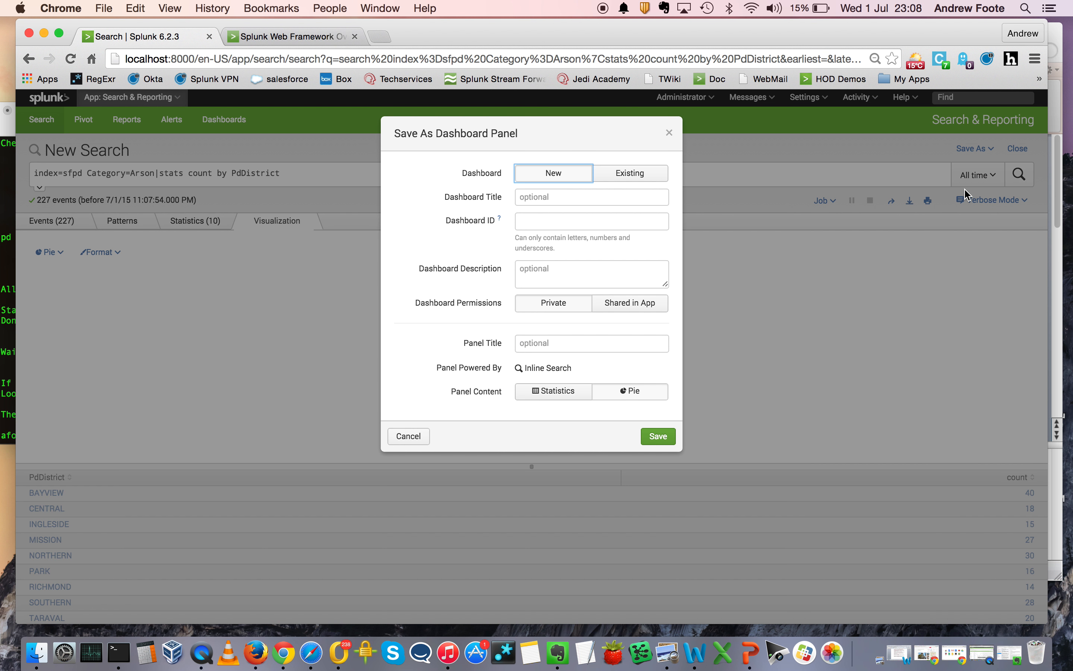
pyautogui.click(644, 177)
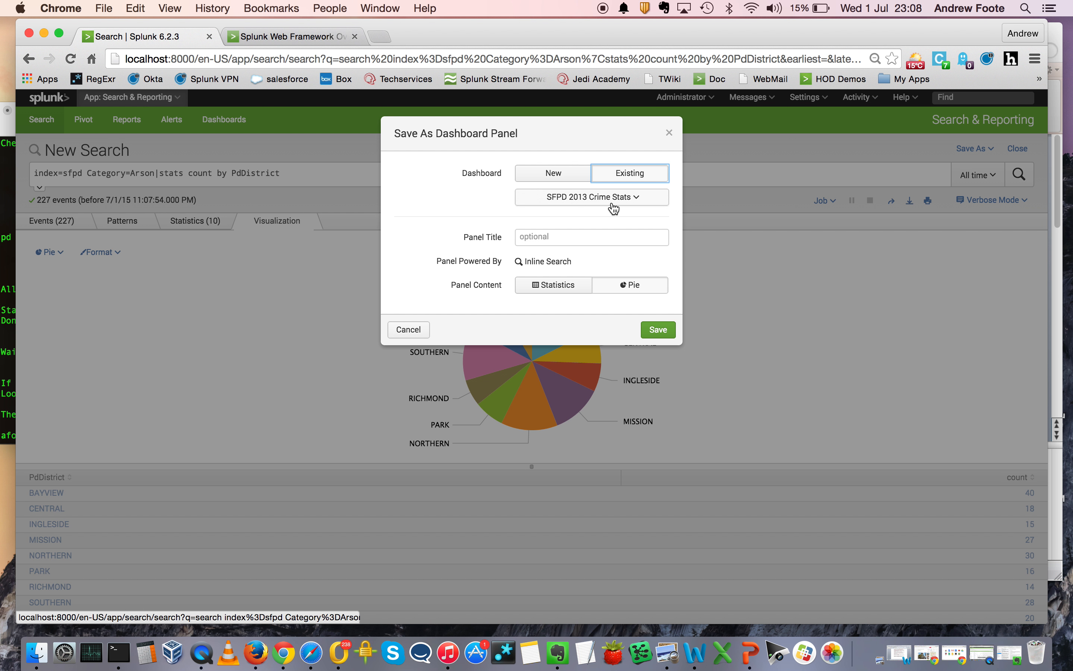
pyautogui.click(607, 238)
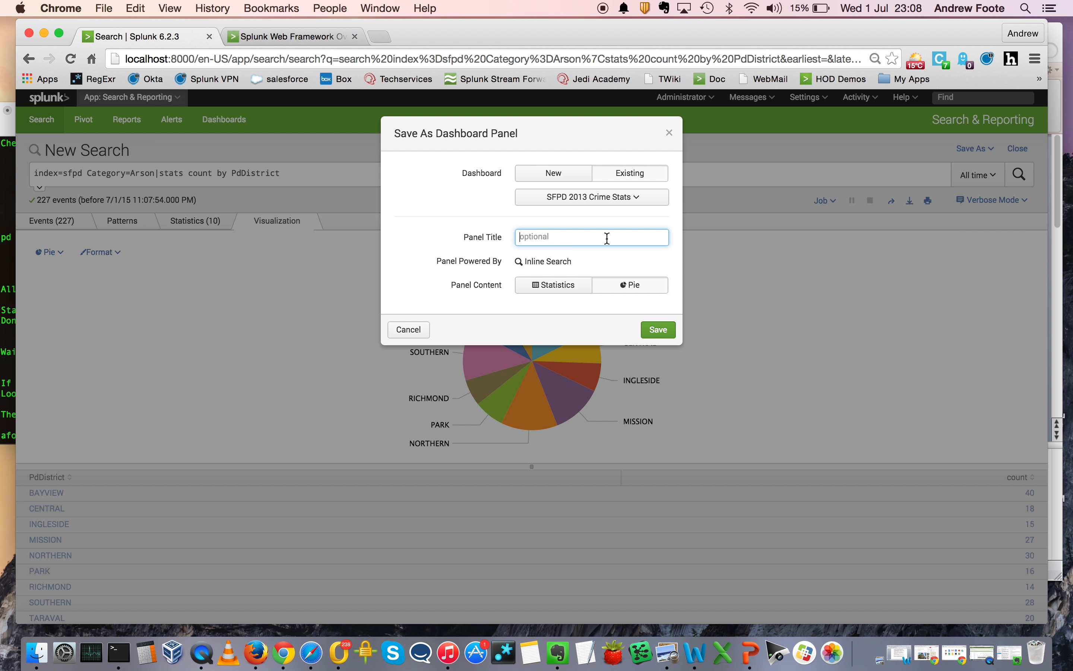
pyautogui.write('Arson by District')
pyautogui.click(661, 330)
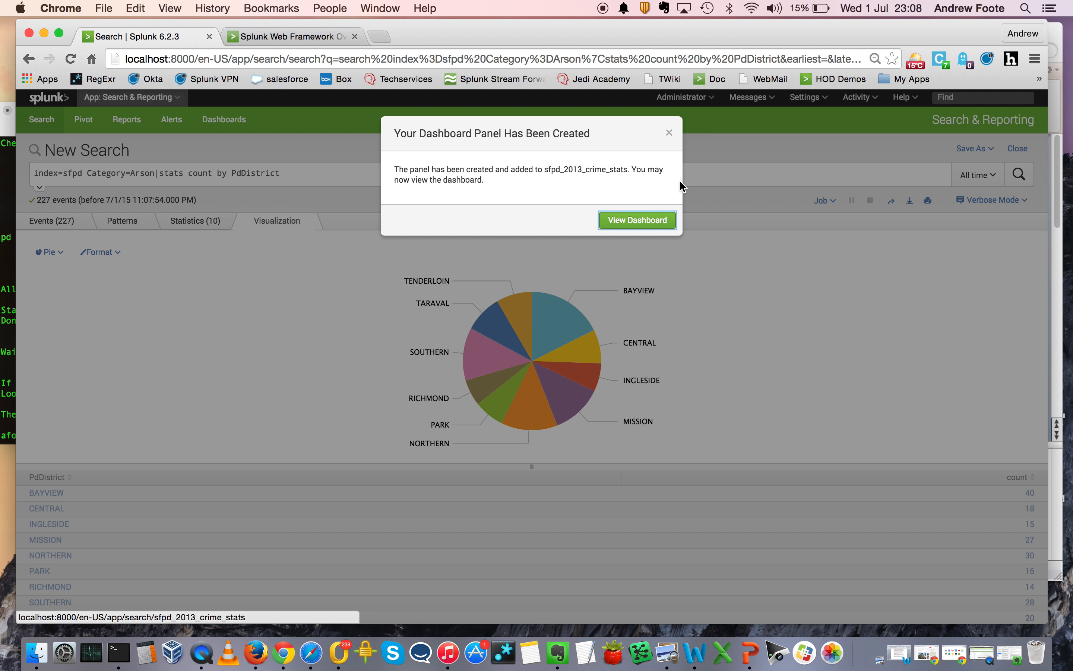
pyautogui.click(669, 134)
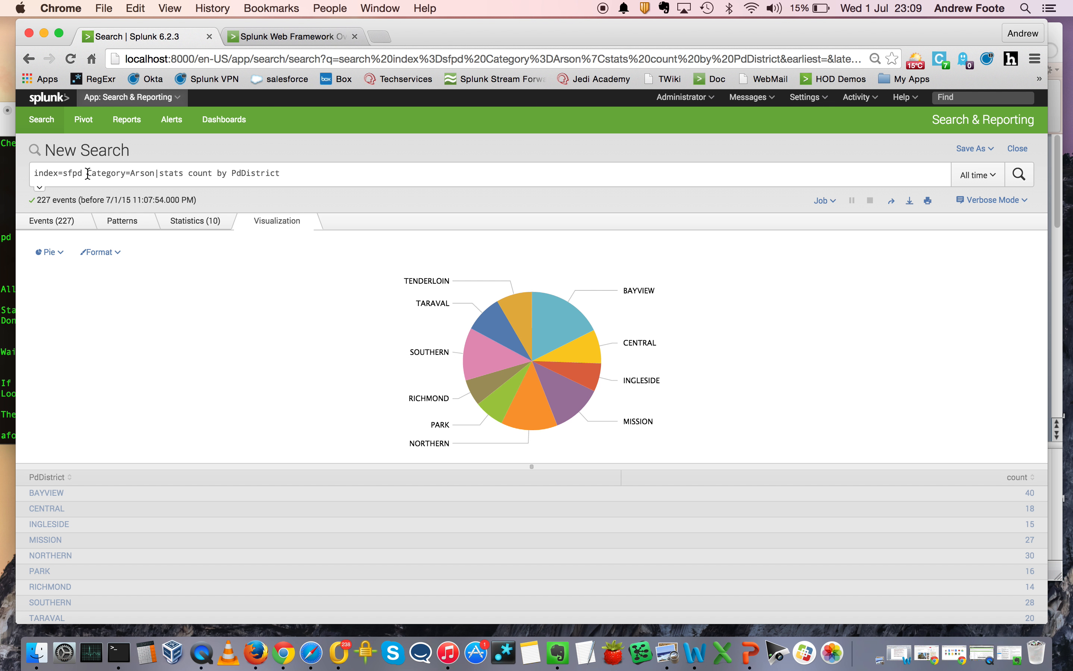
# - Cut the search back to index=sfpd, rerun it and look through the list of interesting fields down to X and Y
pyautogui.moveTo(87, 173); pyautogui.dragTo(354, 175)
pyautogui.press('BackSpace')
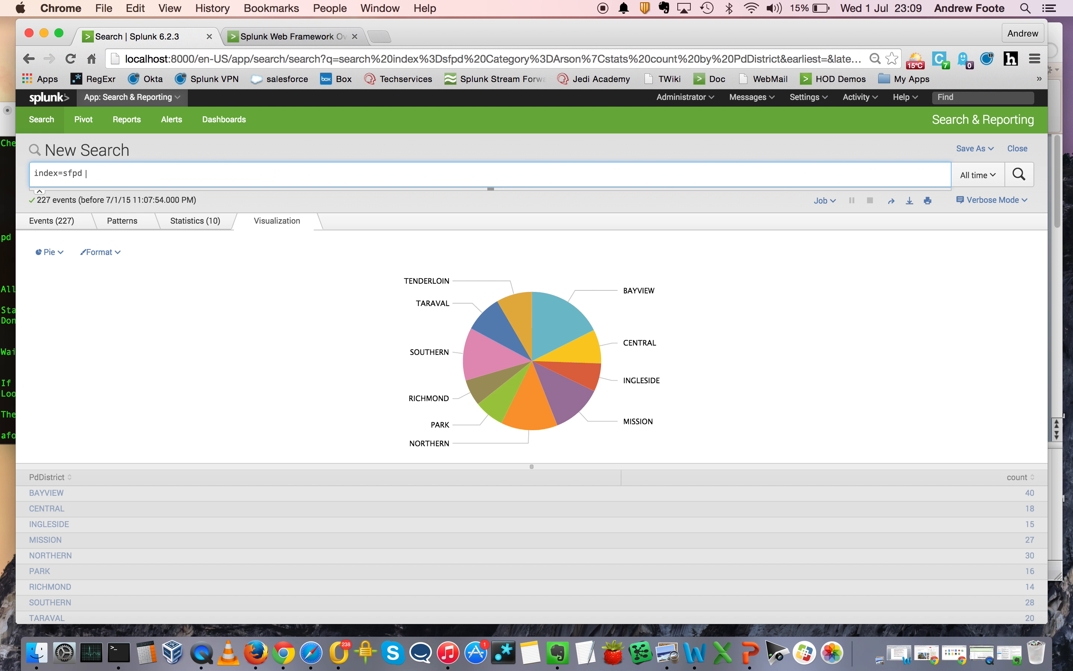
pyautogui.press('Return')
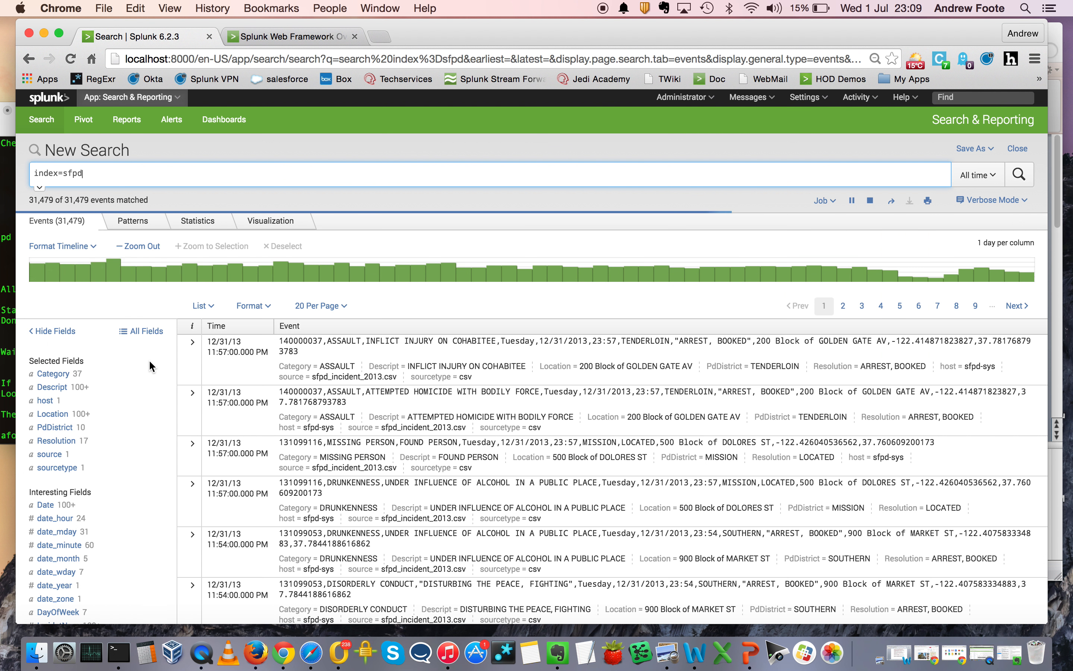
pyautogui.scroll(-10, 158, 418)
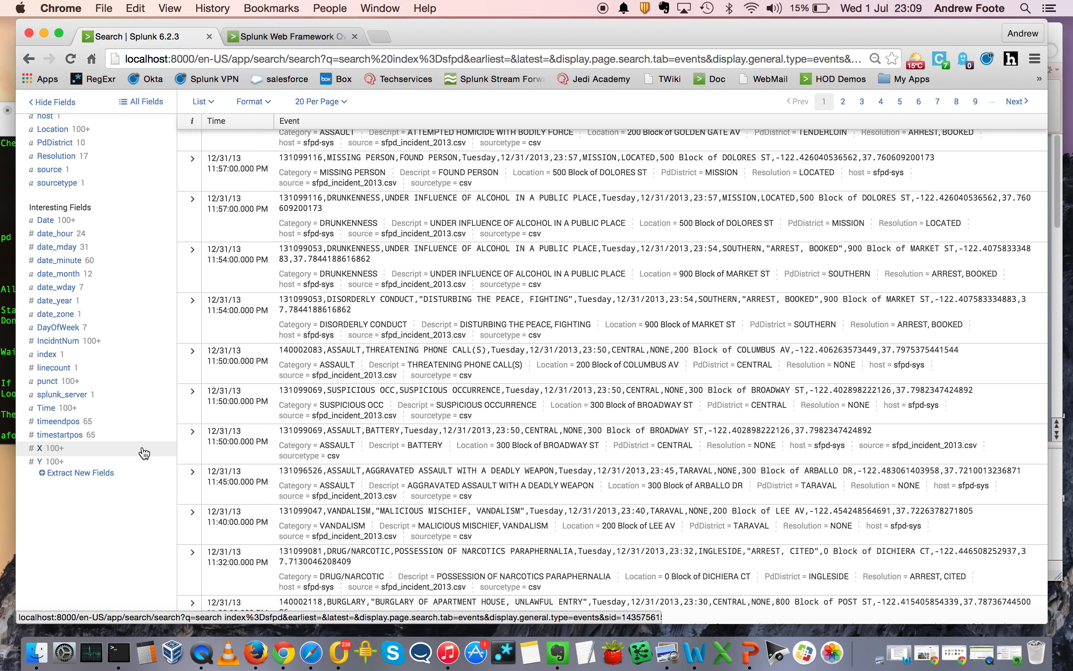
# - Examine the value summaries of the X and Y fields
pyautogui.click(144, 452)
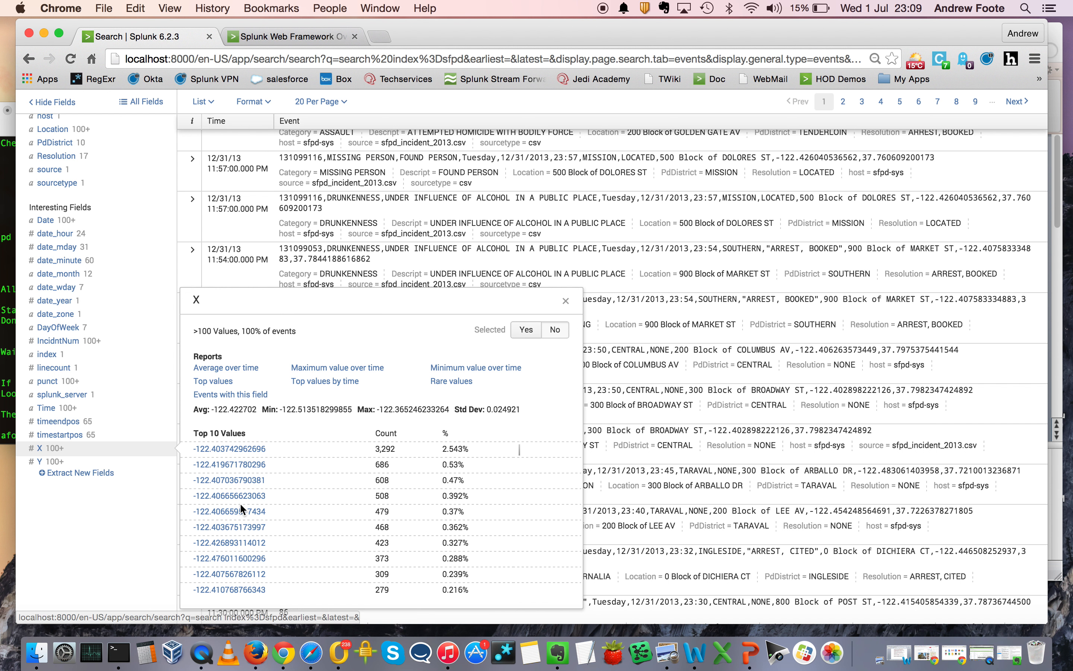
pyautogui.click(121, 462)
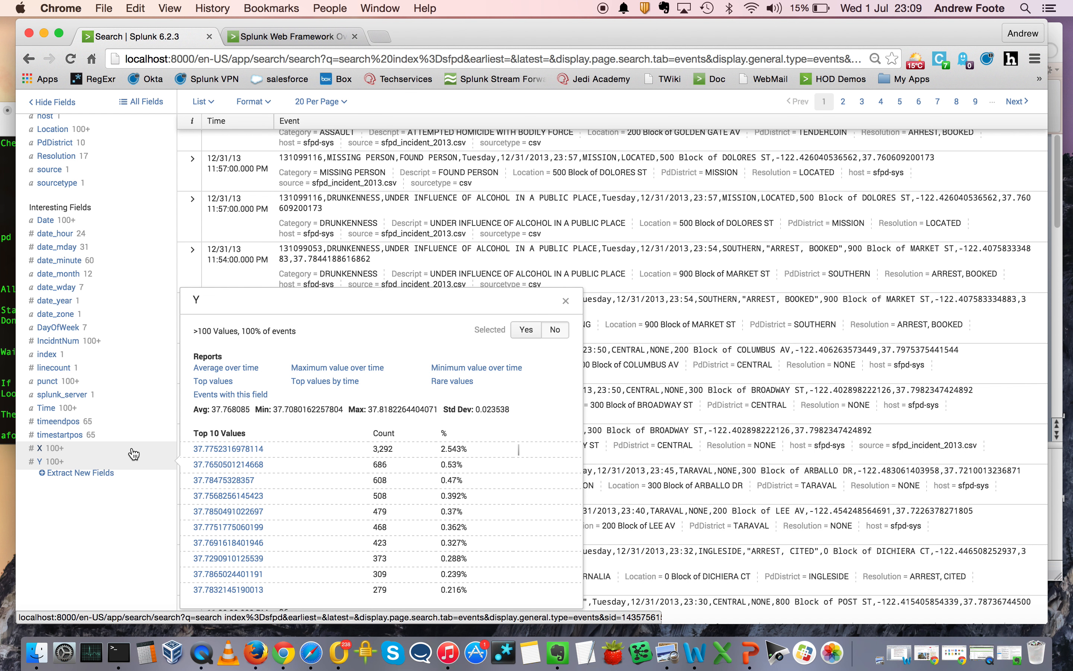
# - Extend the search to index=sfpd | geostats latfield=Y longfield=X count by Category, run it and show the results as a map
pyautogui.scroll(5, 149, 385)
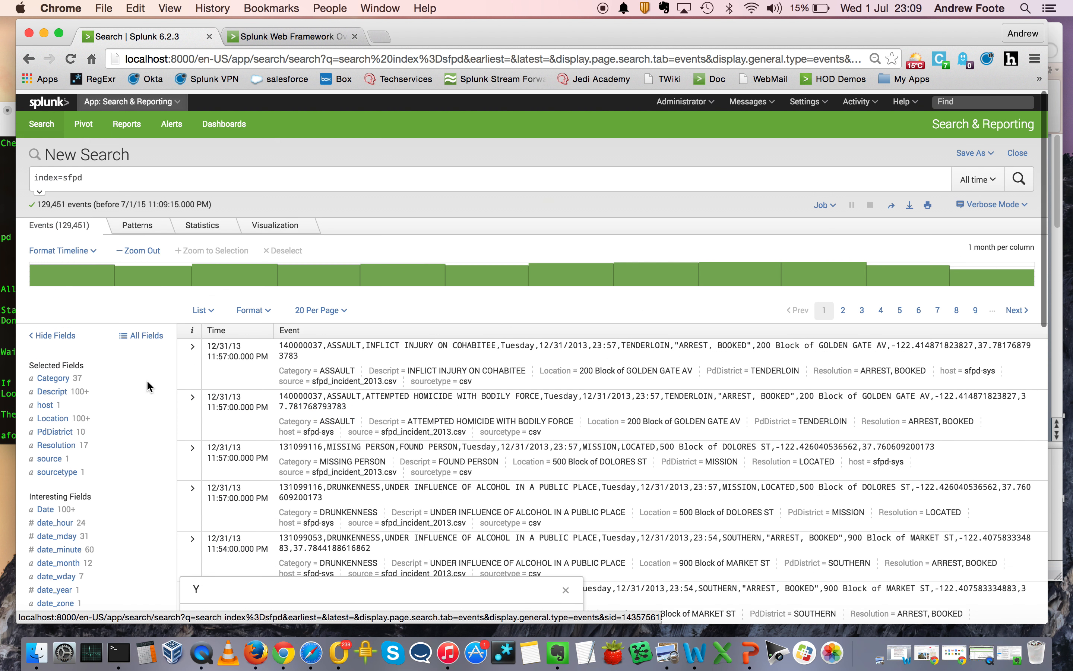
pyautogui.click(166, 172)
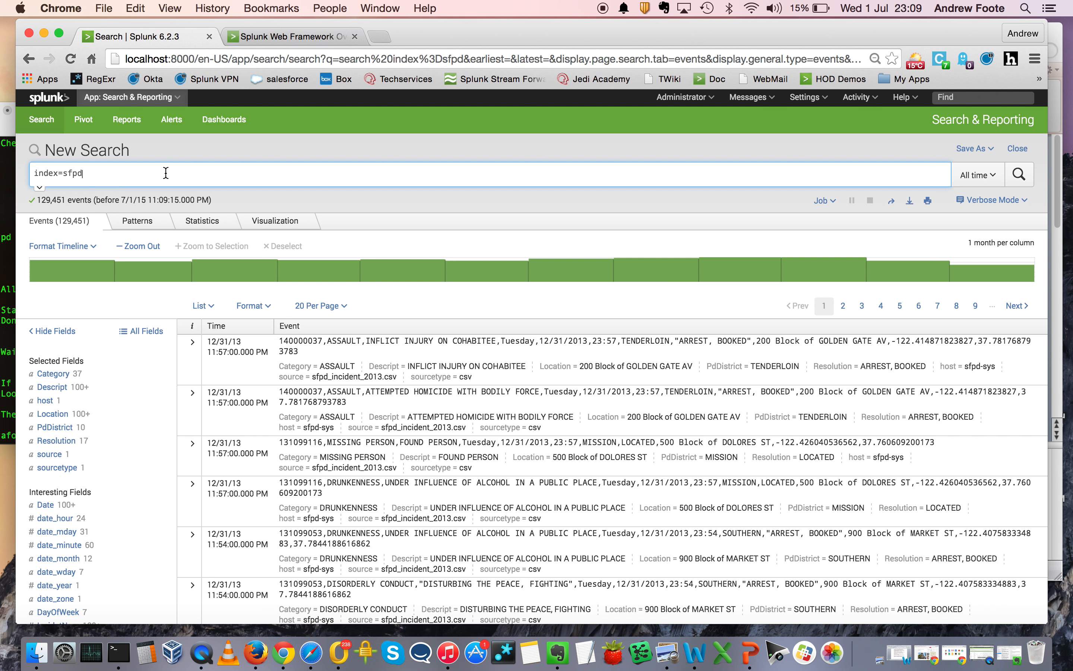
pyautogui.write('| geo')
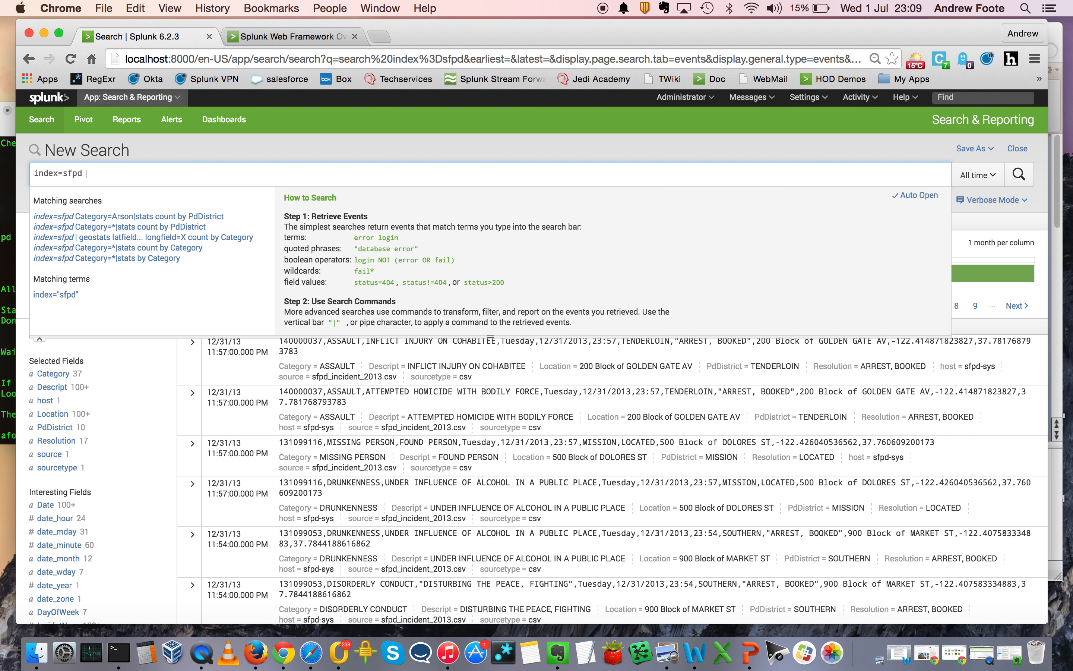
pyautogui.write('stats')
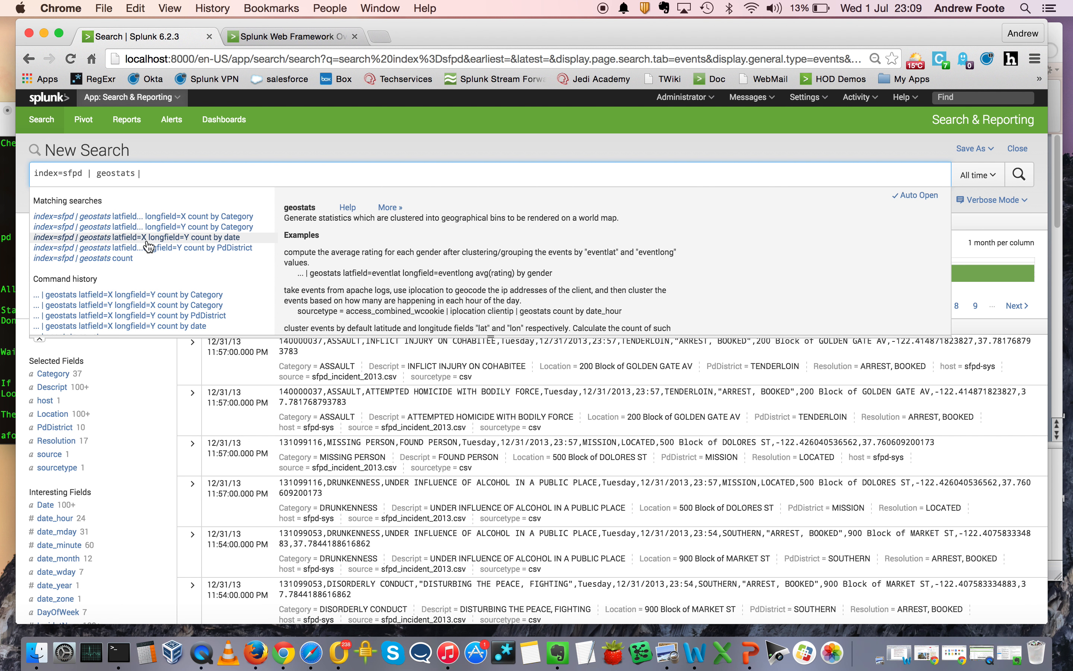
pyautogui.click(133, 305)
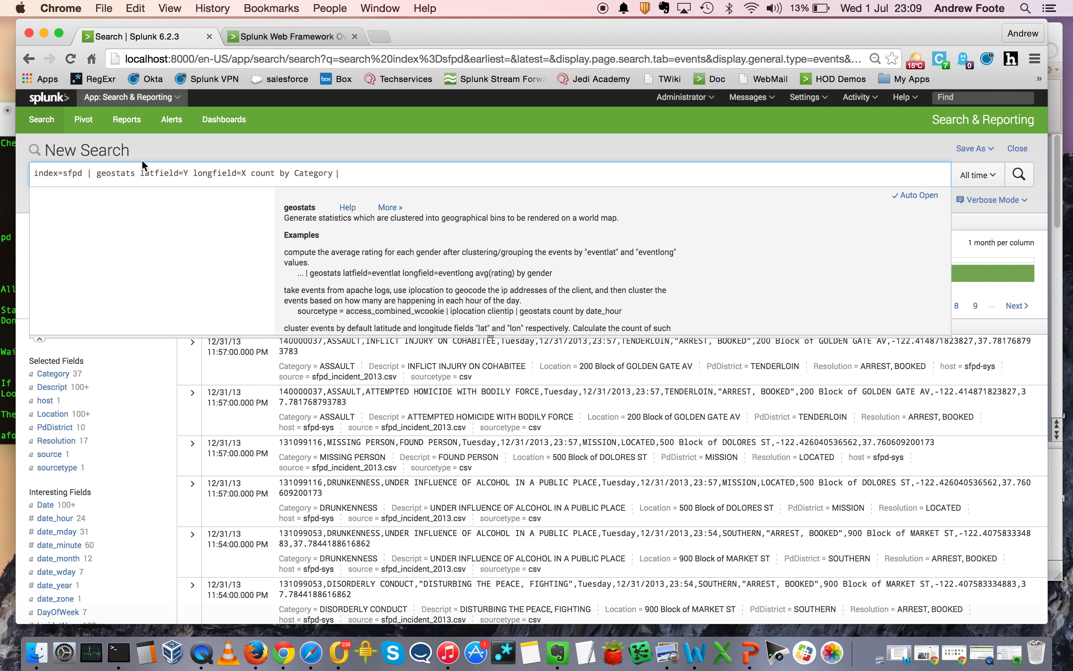
pyautogui.click(1019, 177)
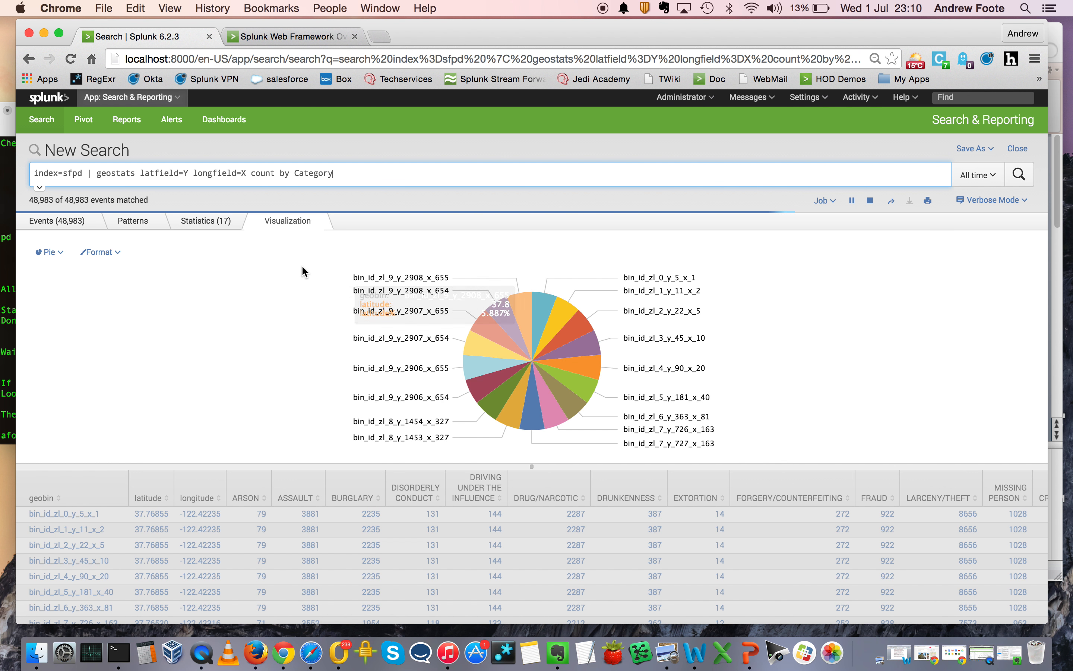
pyautogui.click(56, 254)
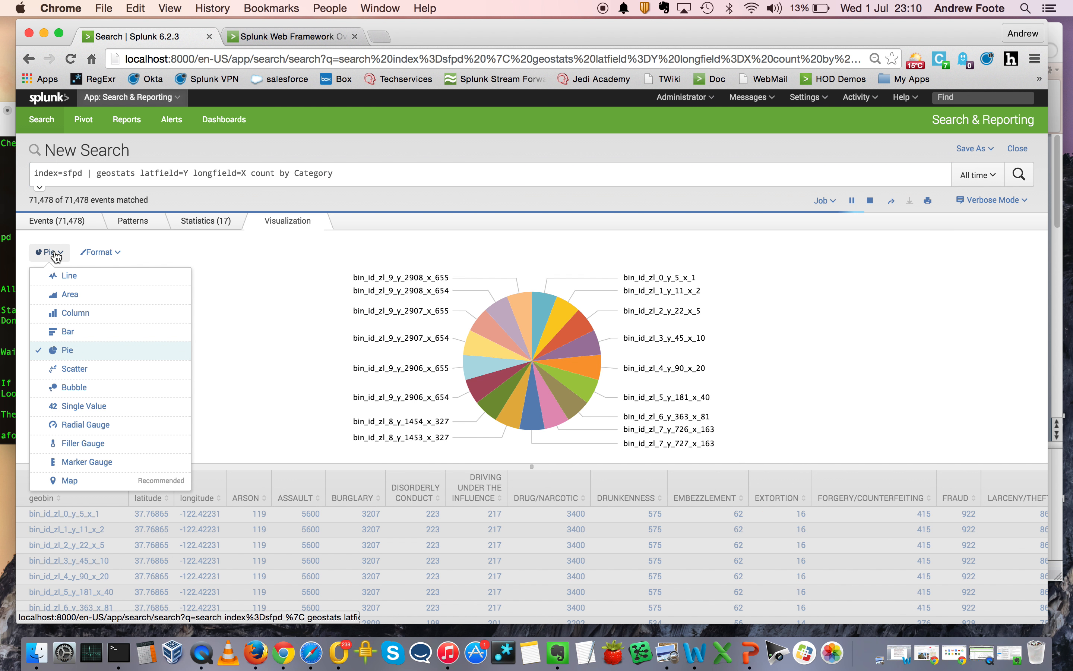
pyautogui.click(86, 481)
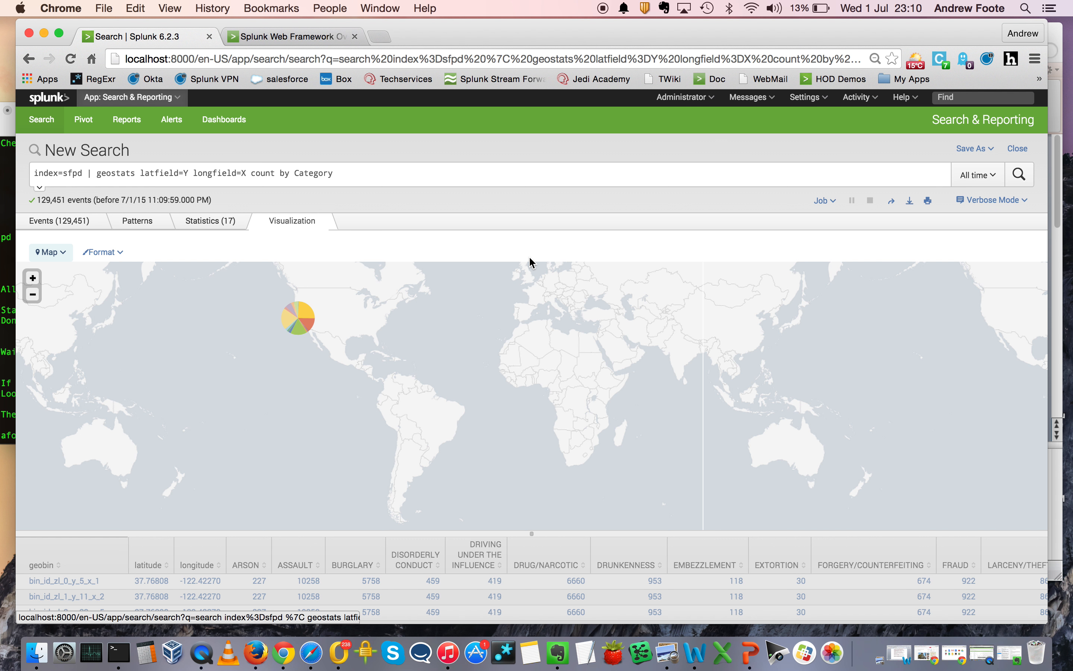
# - Centre the map at latitude 37.768 and longitude -122.422 in its format settings and apply
pyautogui.click(101, 254)
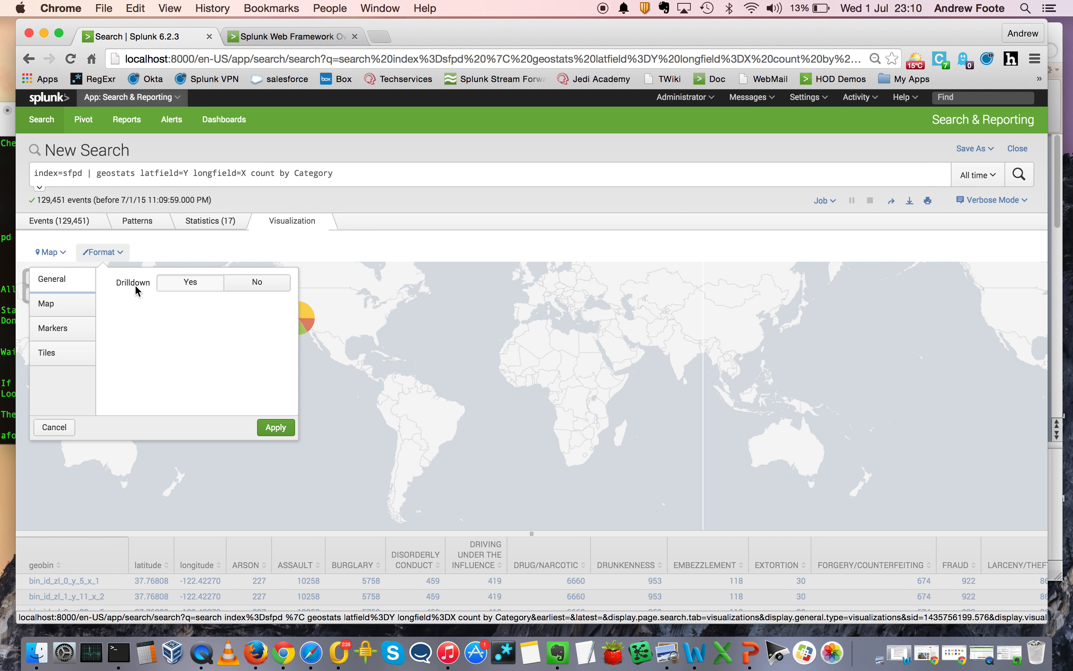
pyautogui.click(76, 305)
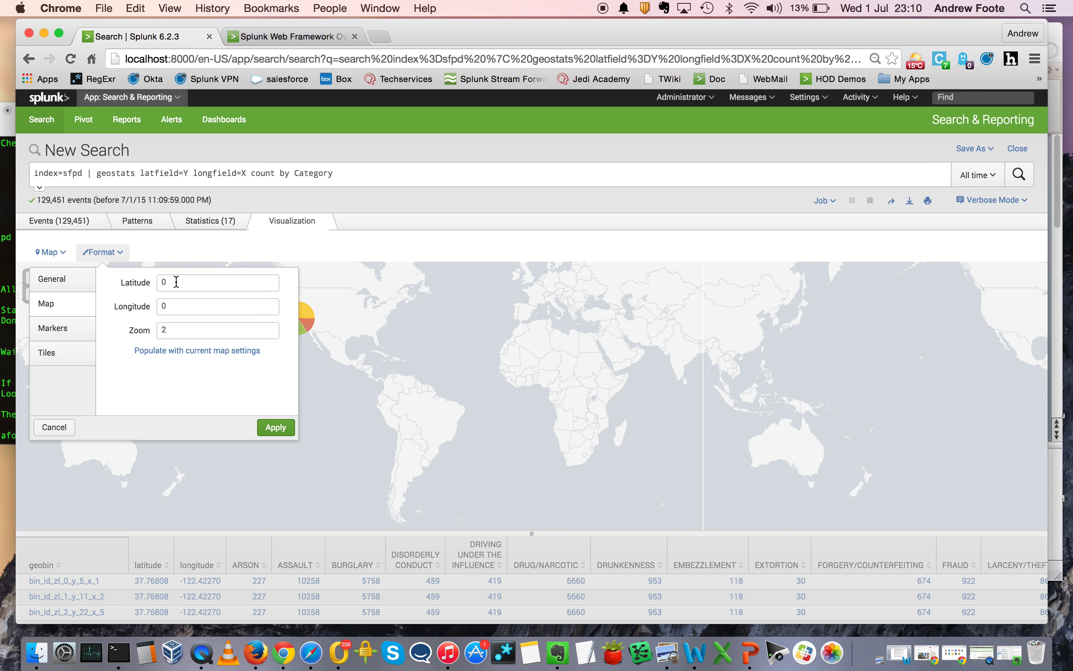
pyautogui.click(164, 282)
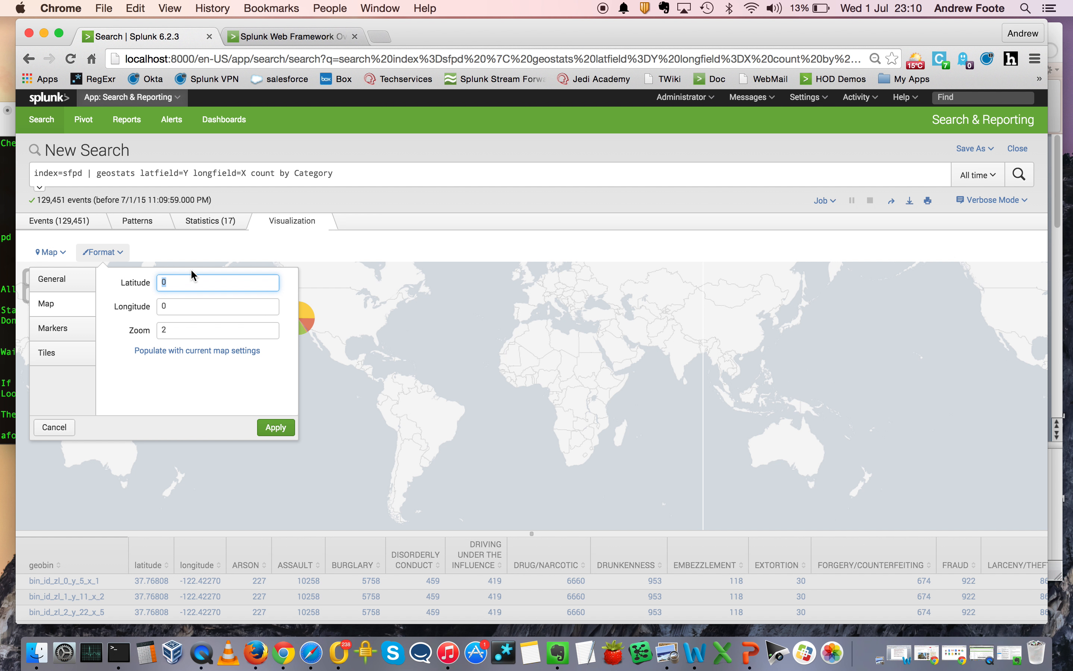
pyautogui.write('37.768')
pyautogui.click(176, 306)
pyautogui.write('-')
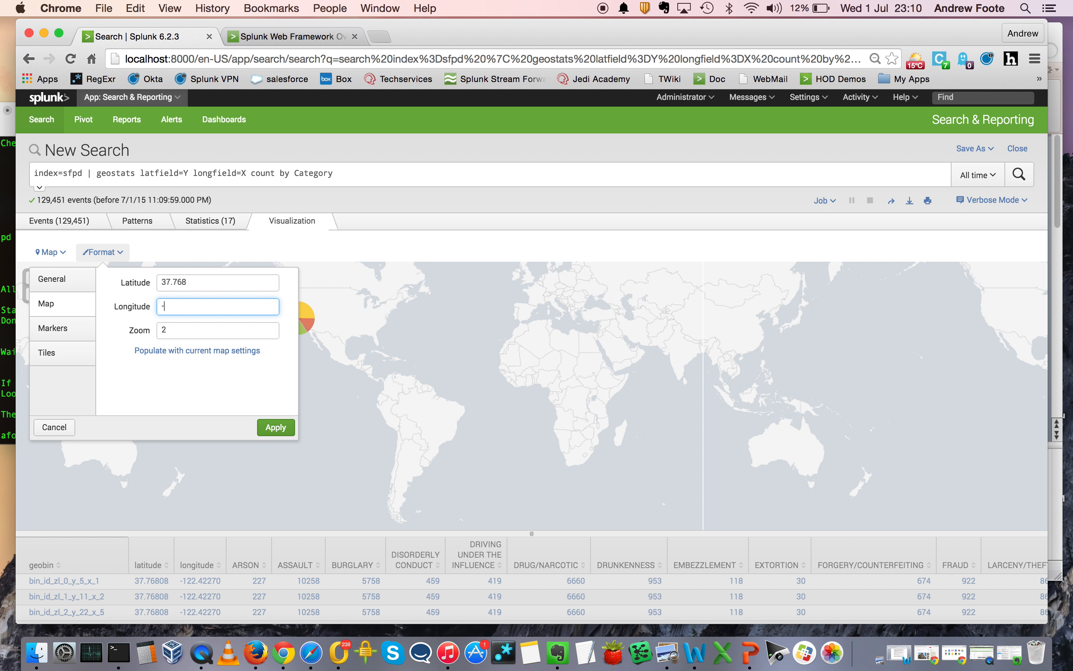
pyautogui.write('122.422')
pyautogui.click(272, 427)
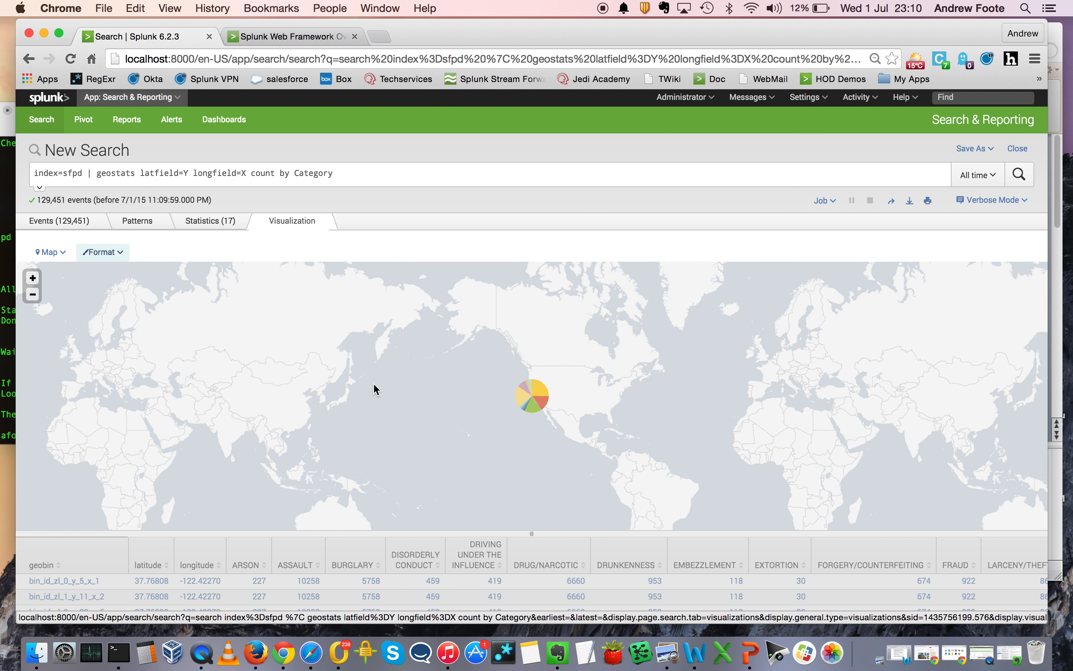
# - Set the map's default zoom to 10 and apply it
pyautogui.click(106, 253)
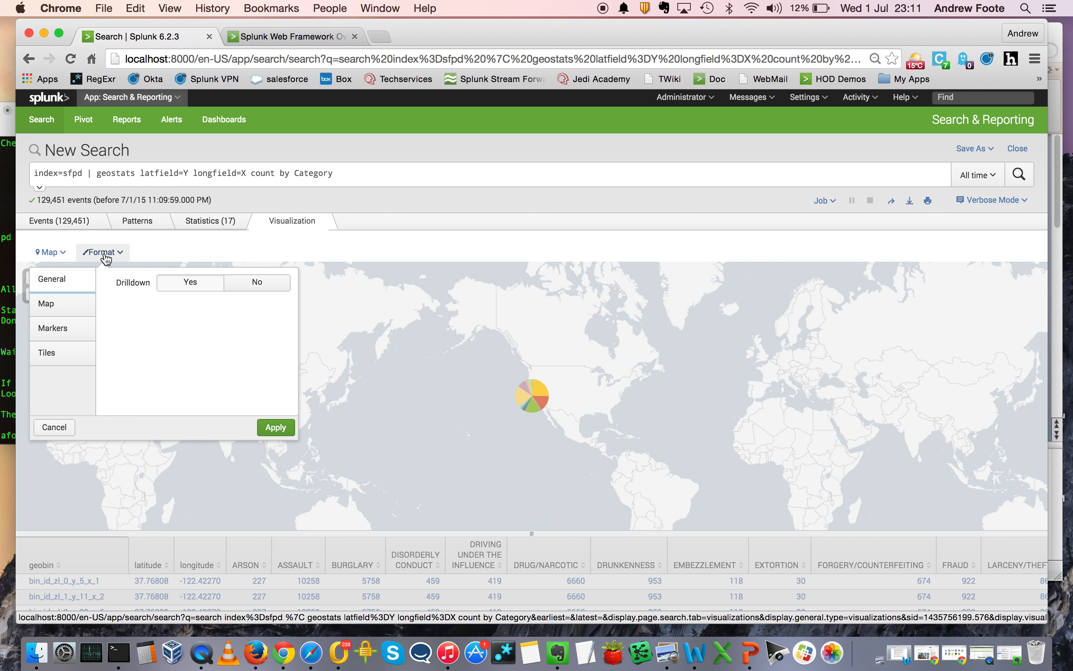
pyautogui.click(73, 308)
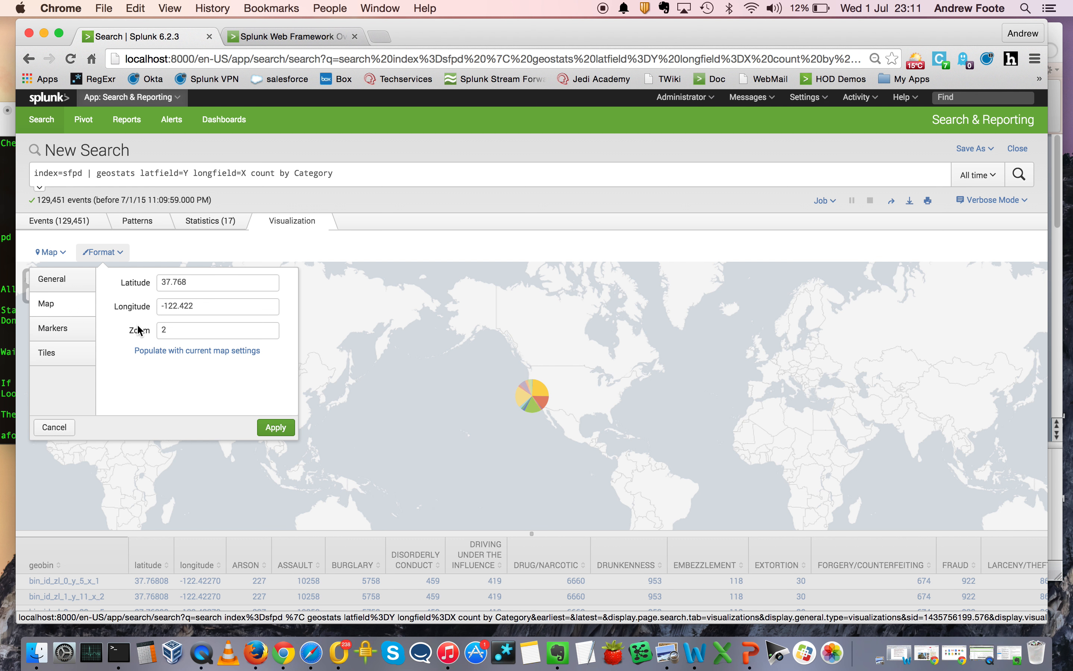
pyautogui.click(164, 331)
pyautogui.write('10')
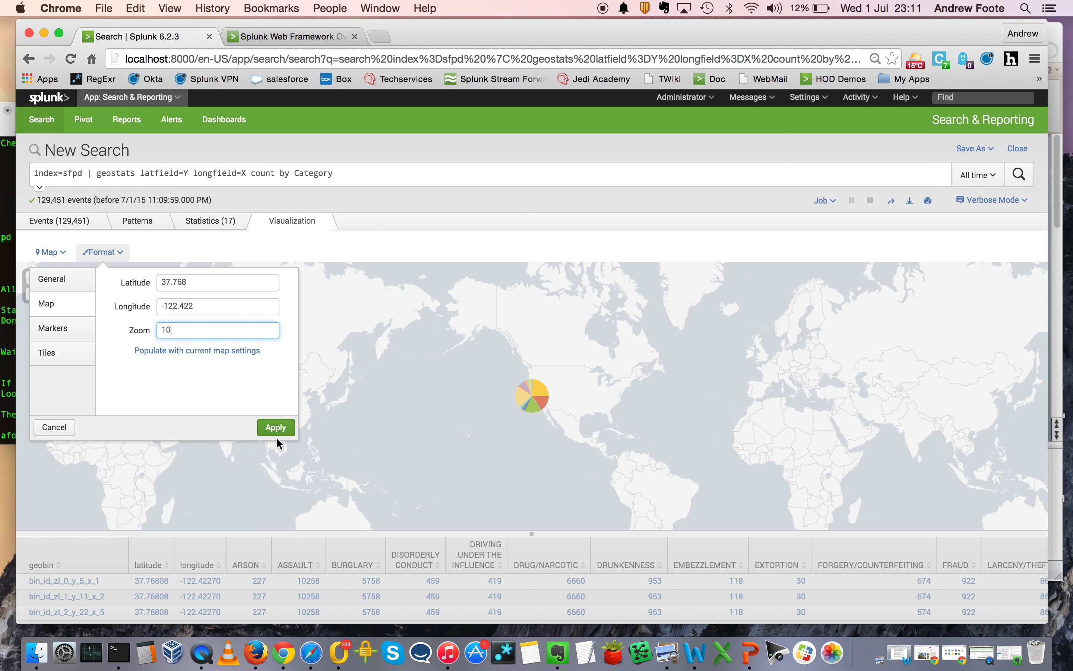
pyautogui.click(276, 431)
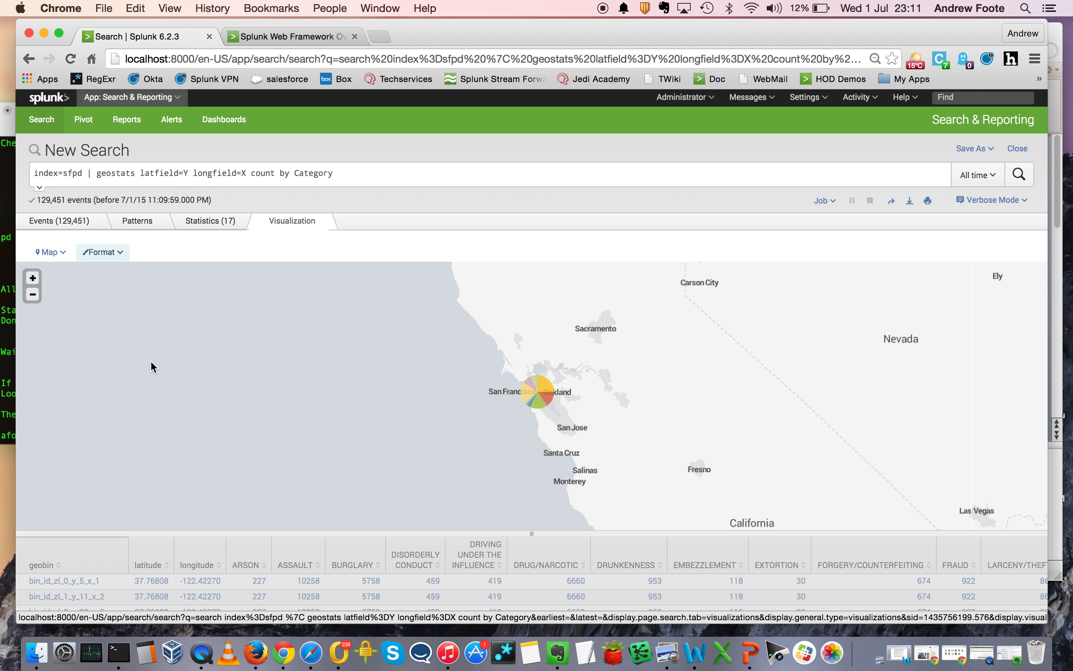
# - Populate the map's tile settings from the Open Street Map preset and apply them
pyautogui.click(52, 254)
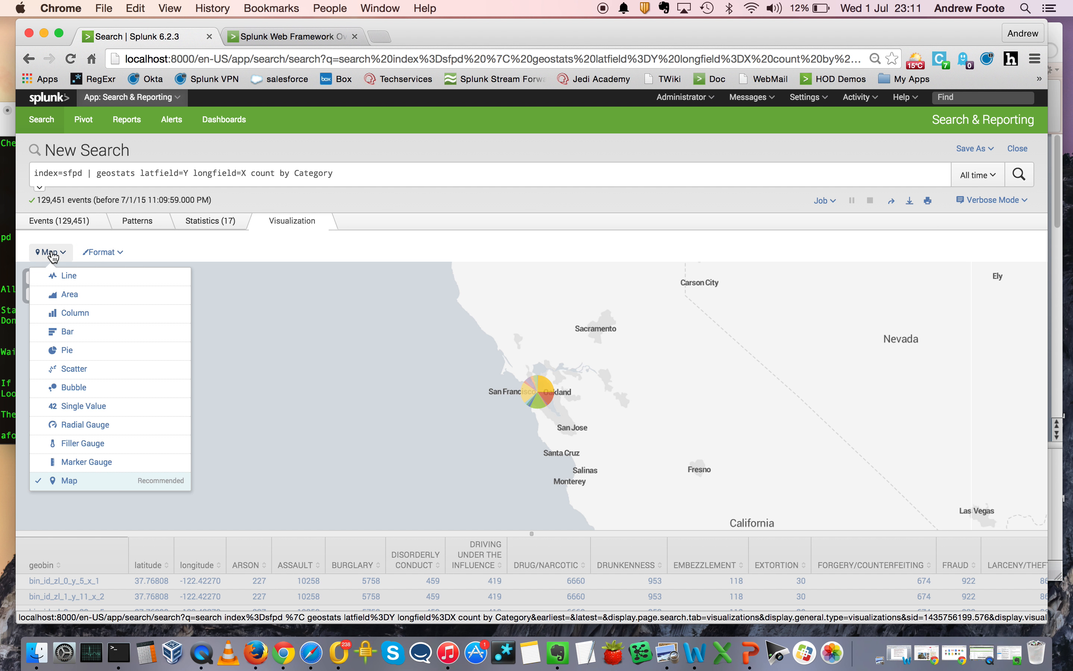
pyautogui.click(101, 252)
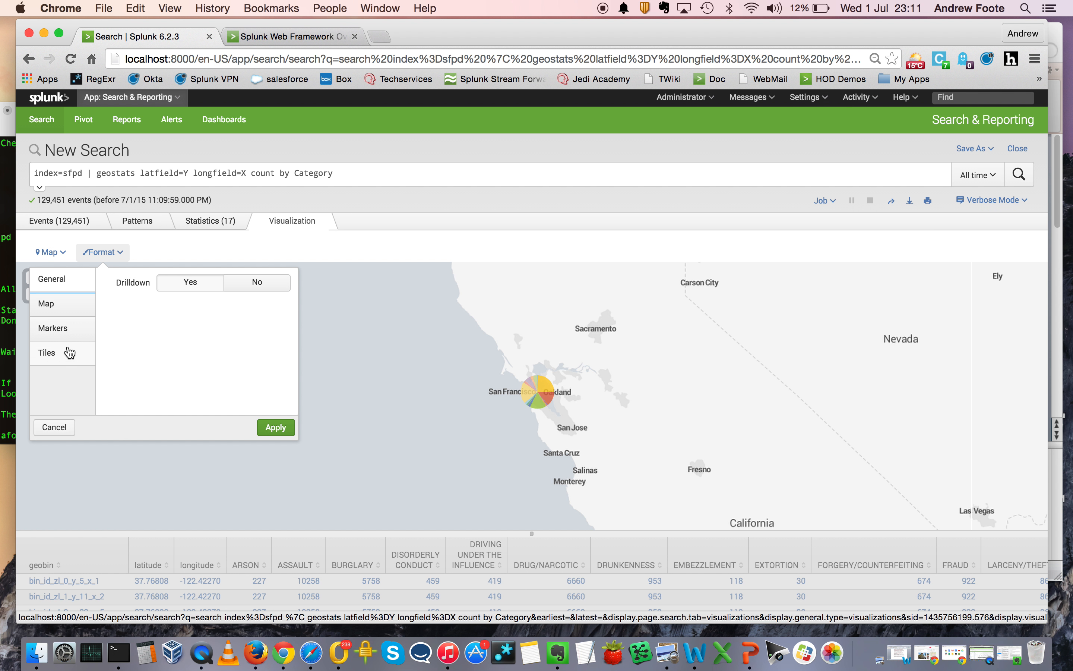
pyautogui.click(68, 353)
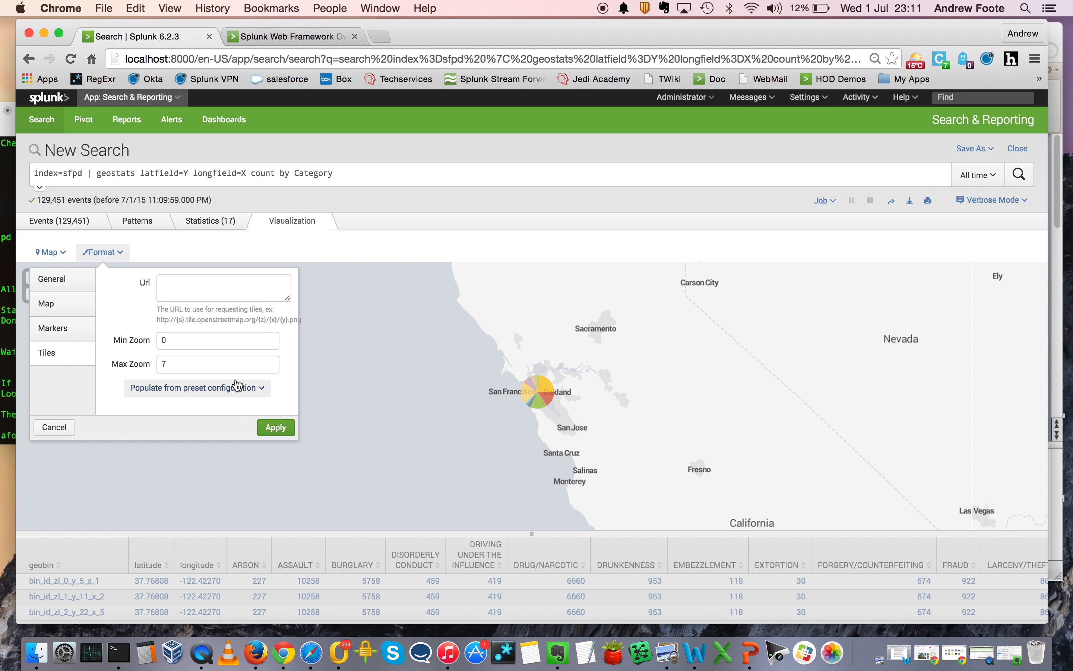
pyautogui.click(236, 392)
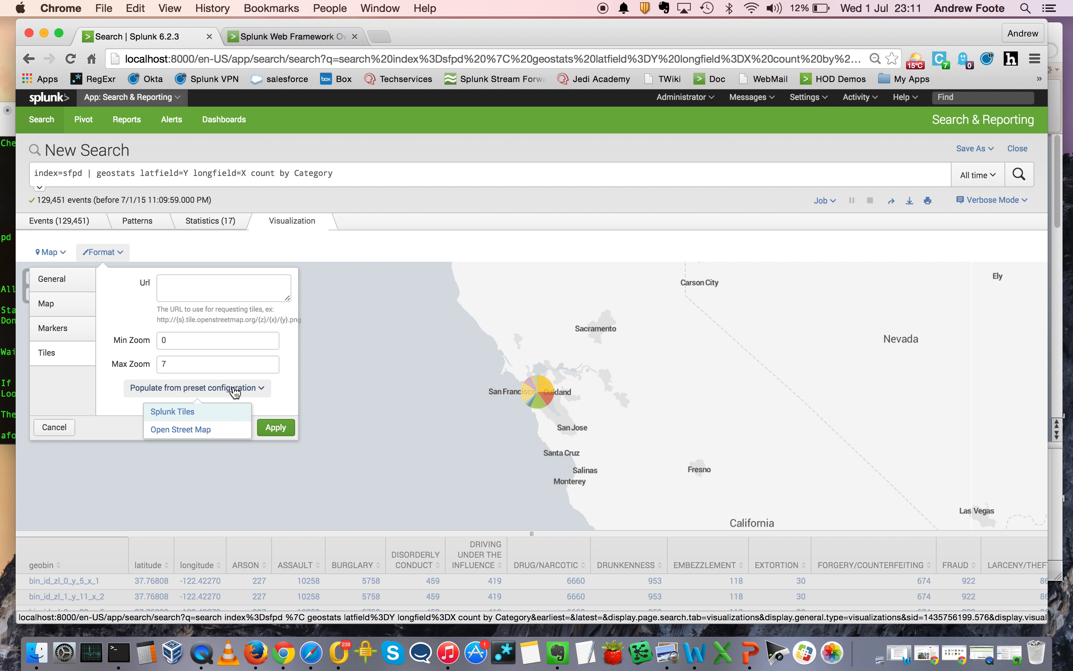
pyautogui.click(201, 431)
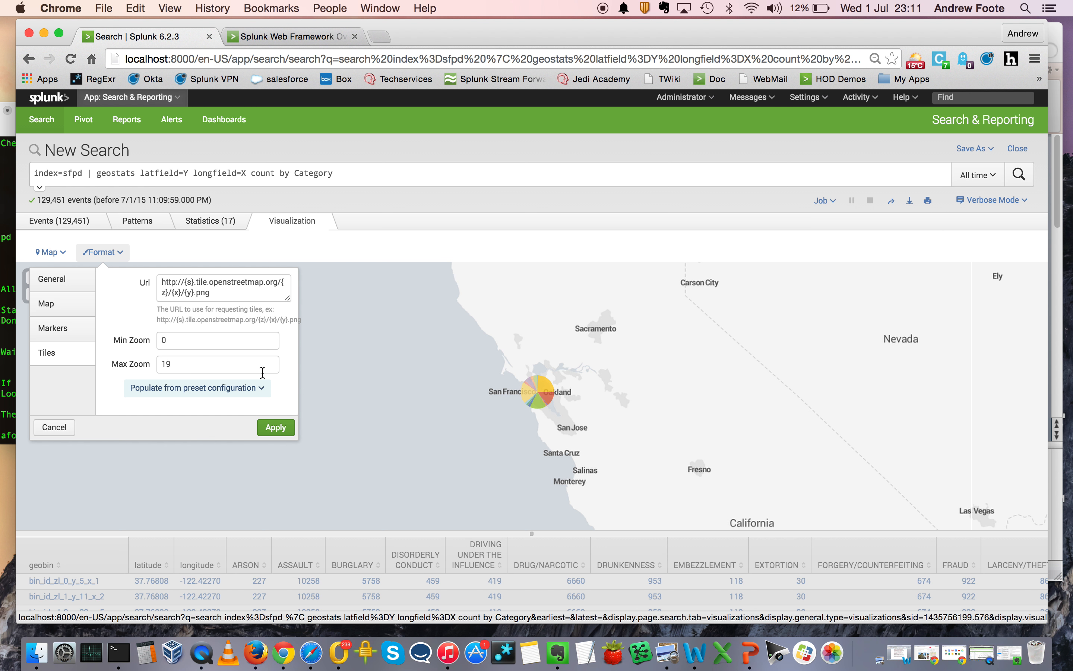
pyautogui.click(276, 427)
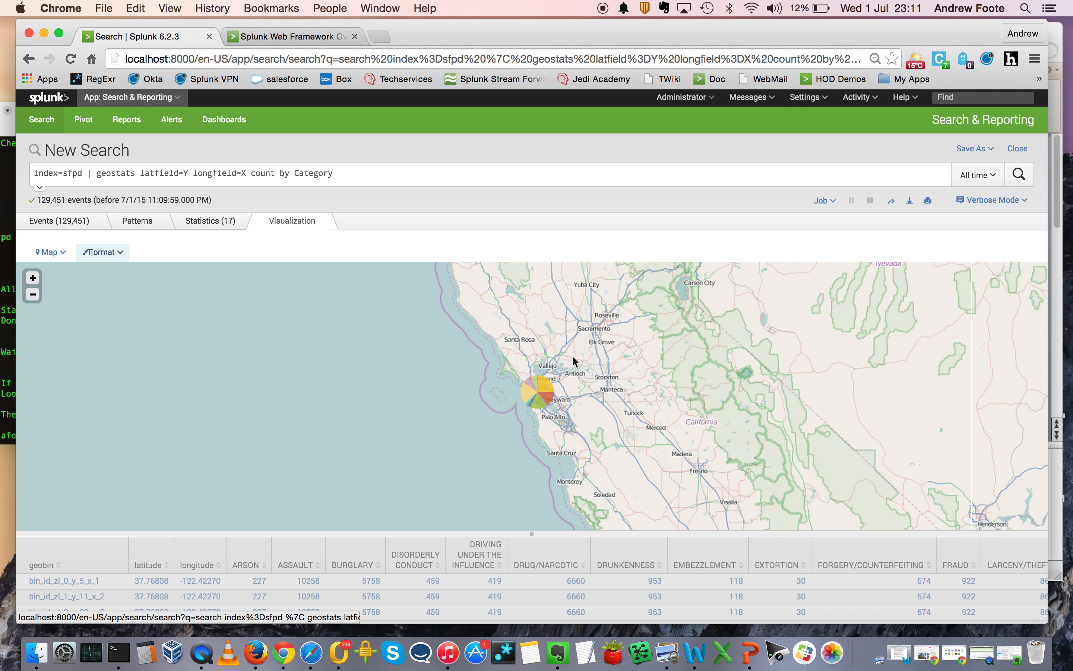
# - Set the map's default zoom to 12 and apply it
pyautogui.scroll(2, 573, 361)
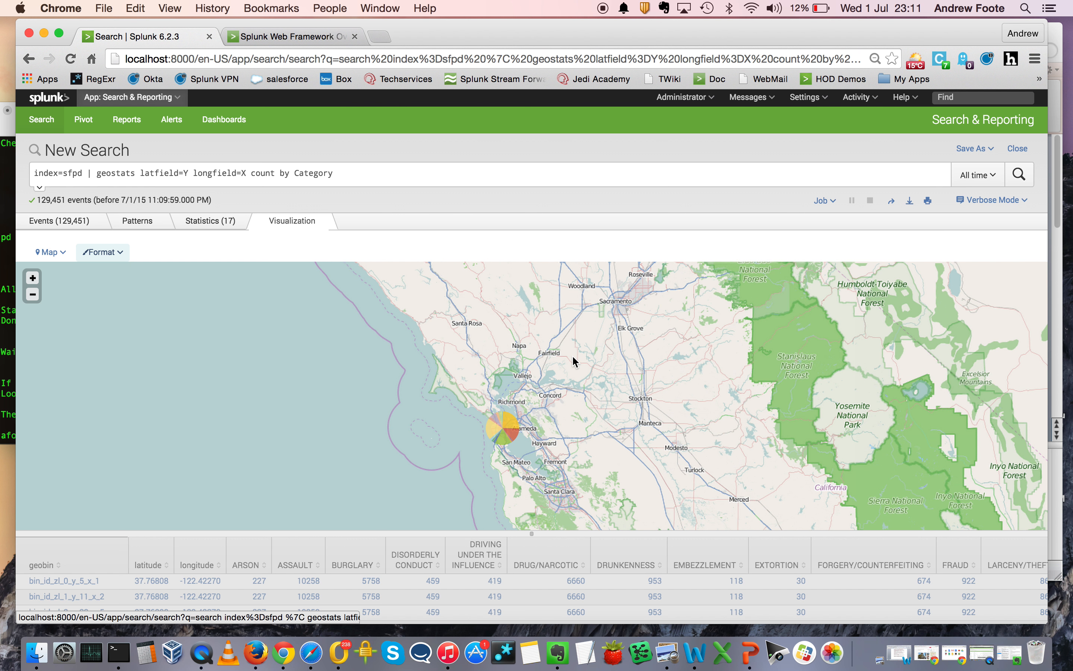
pyautogui.scroll(2, 573, 361)
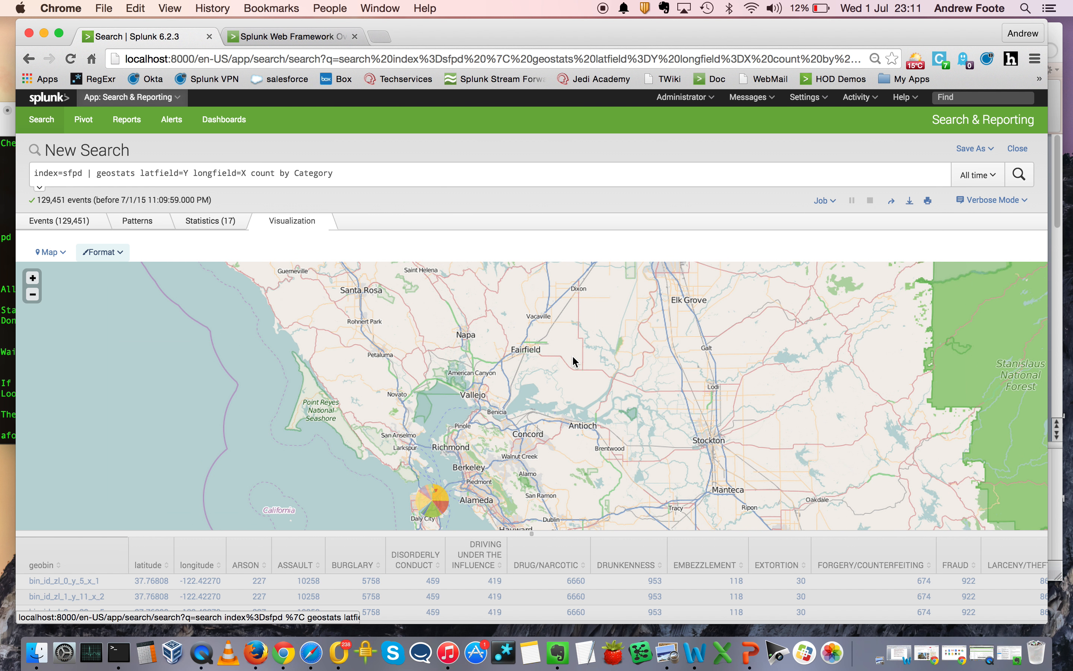
pyautogui.moveTo(575, 396); pyautogui.dragTo(584, 316)
pyautogui.click(107, 253)
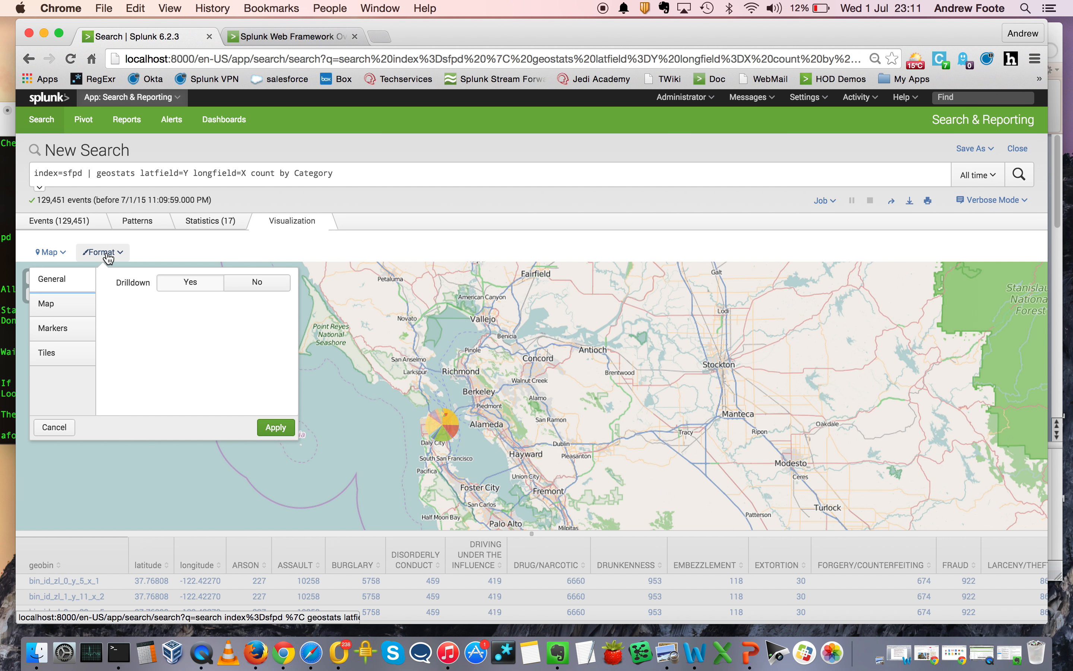
pyautogui.click(75, 311)
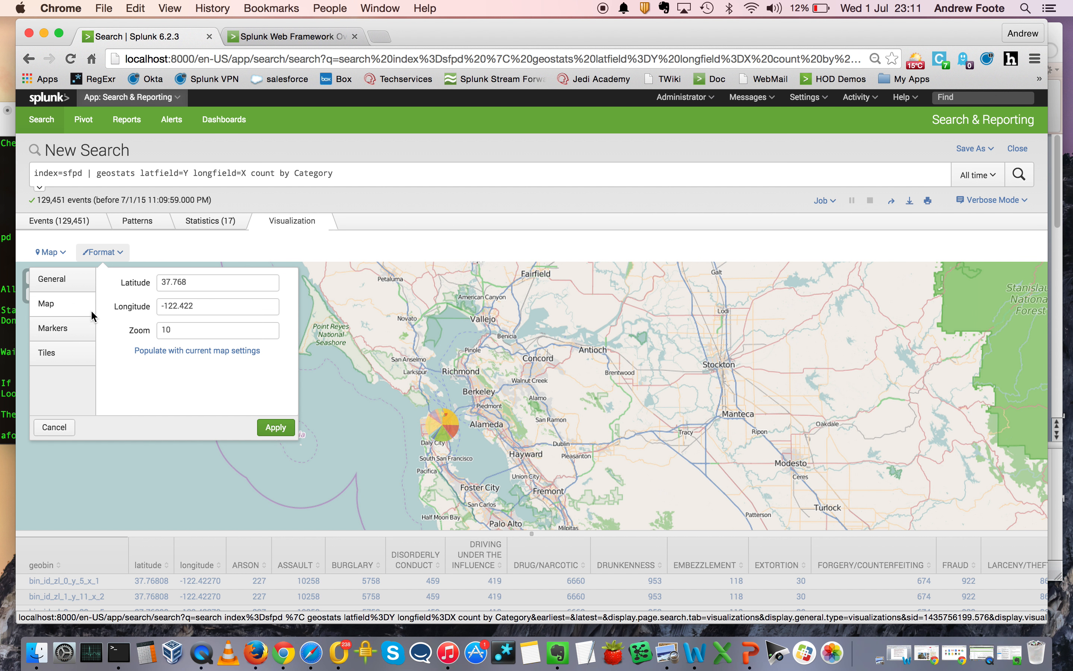
pyautogui.doubleClick(167, 331)
pyautogui.write('12')
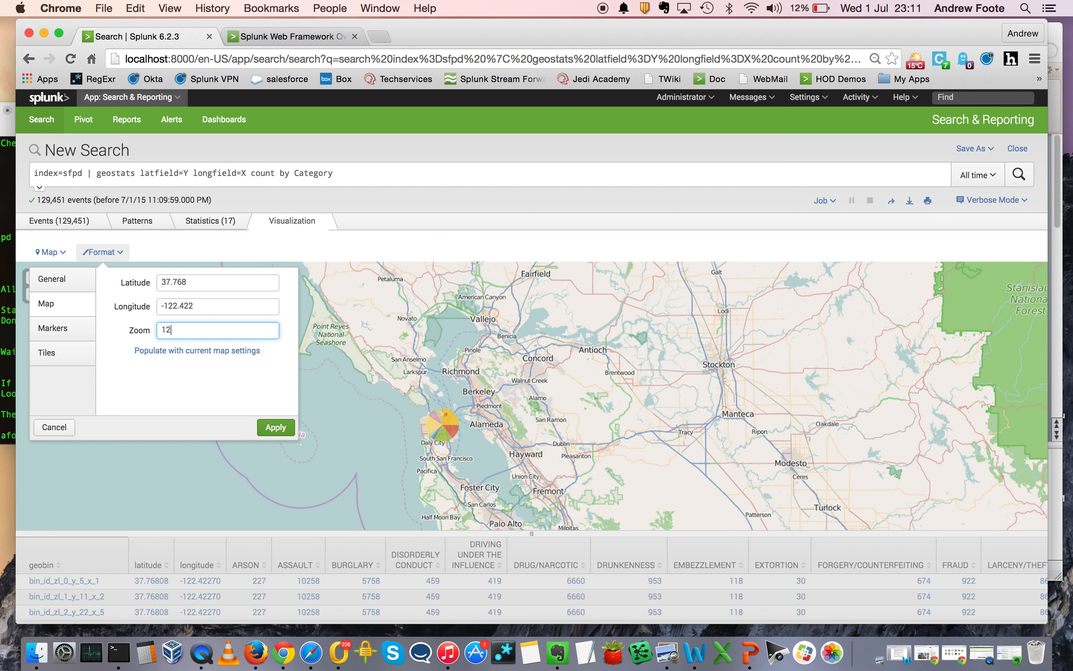
pyautogui.click(273, 428)
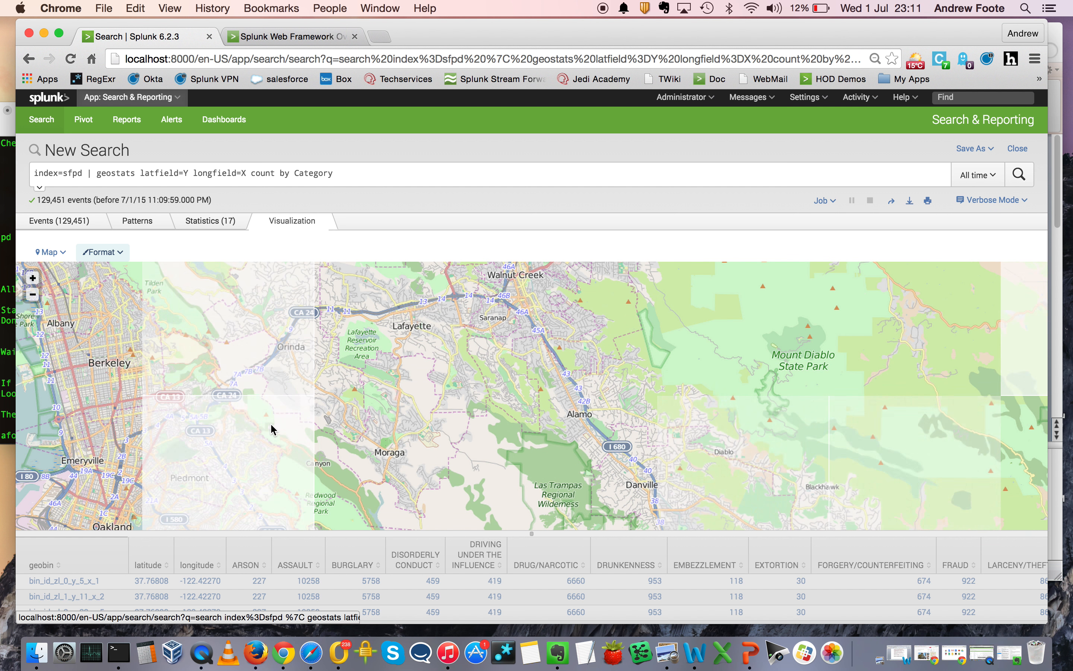
# - Bring San Francisco into view on the map and examine the crime category breakdown of its markers
pyautogui.moveTo(300, 400); pyautogui.dragTo(818, 419)
pyautogui.scroll(1, 814, 417)
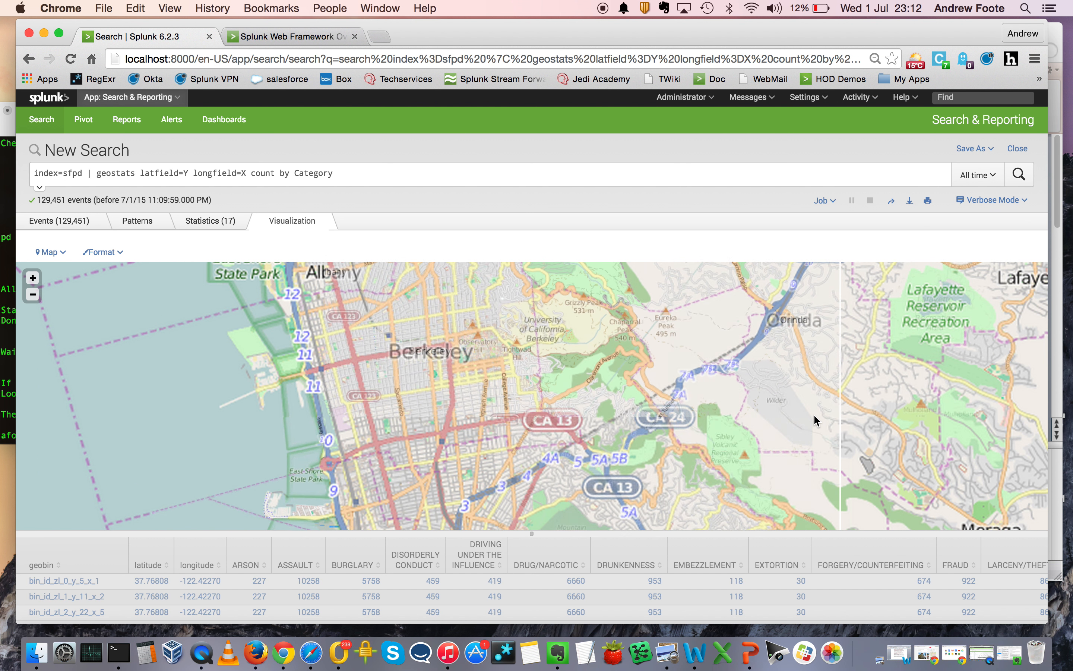
pyautogui.scroll(-2, 814, 417)
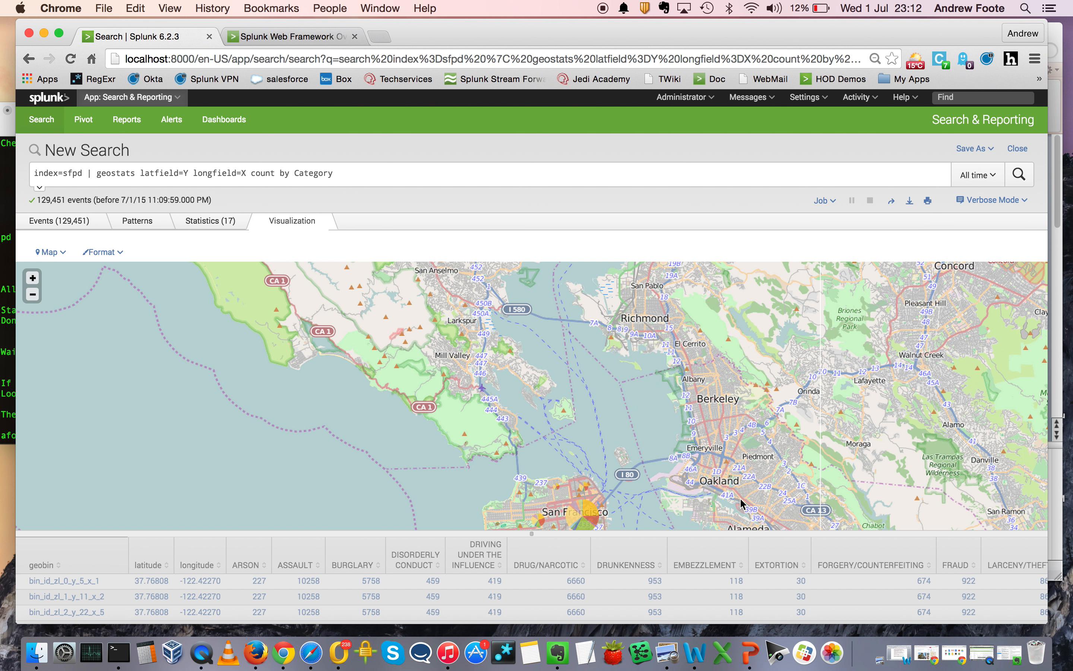
pyautogui.moveTo(741, 503); pyautogui.dragTo(728, 308)
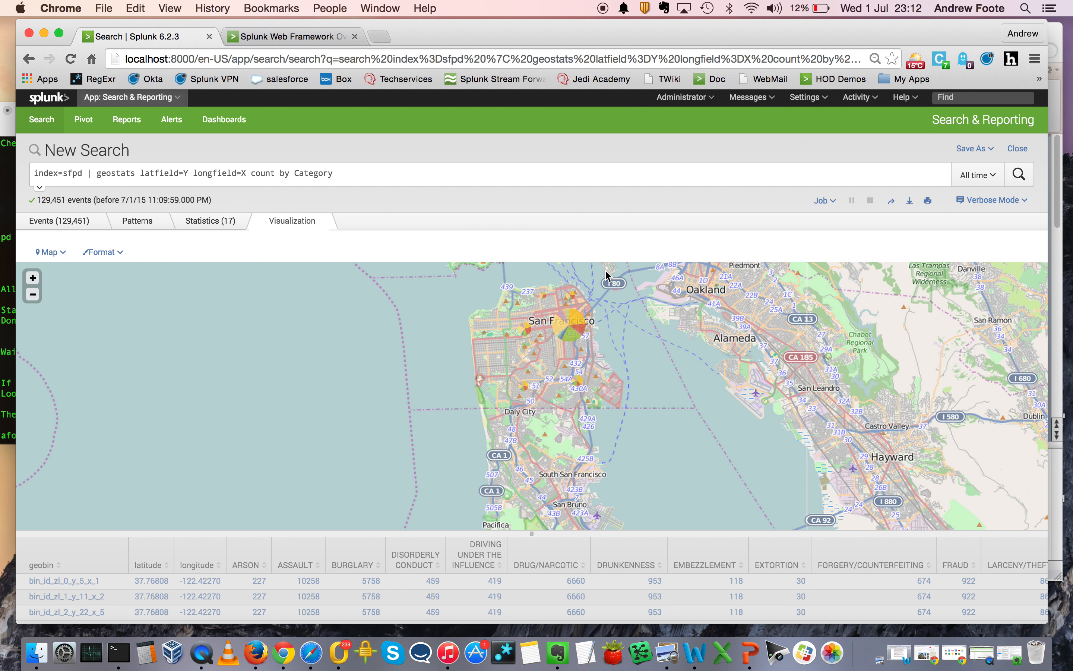
pyautogui.moveTo(576, 330)
pyautogui.moveTo(578, 384)
pyautogui.moveTo(525, 333)
# - Save the map as a panel titled "Crime stats by Category" in the existing SFPD 2013 Crime Stats dashboard and view the dashboard
pyautogui.click(966, 149)
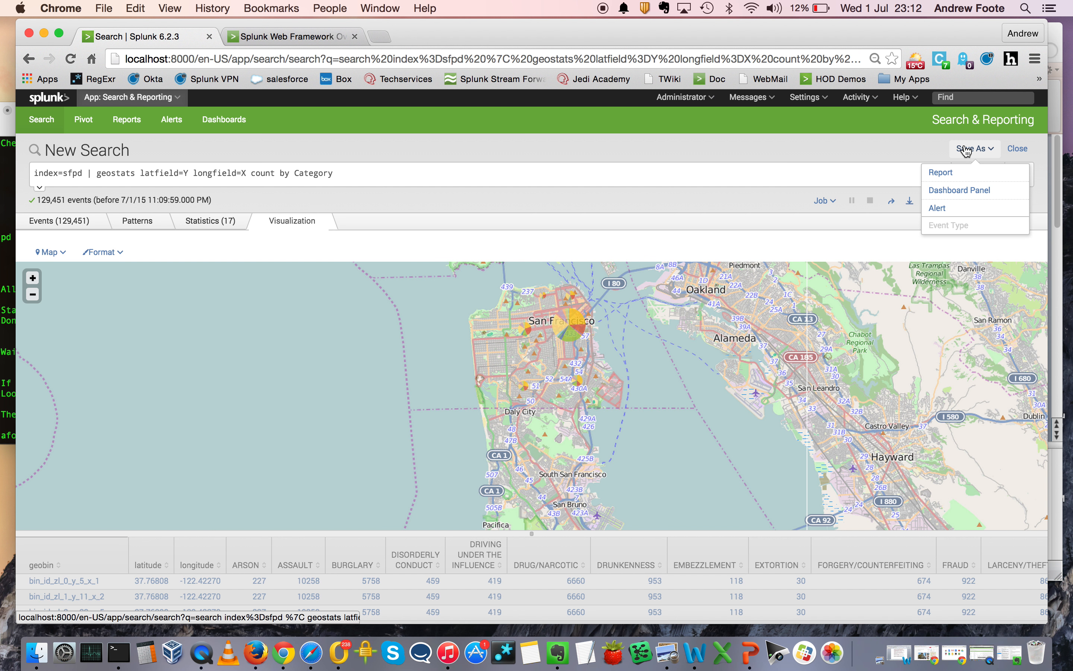
pyautogui.click(948, 190)
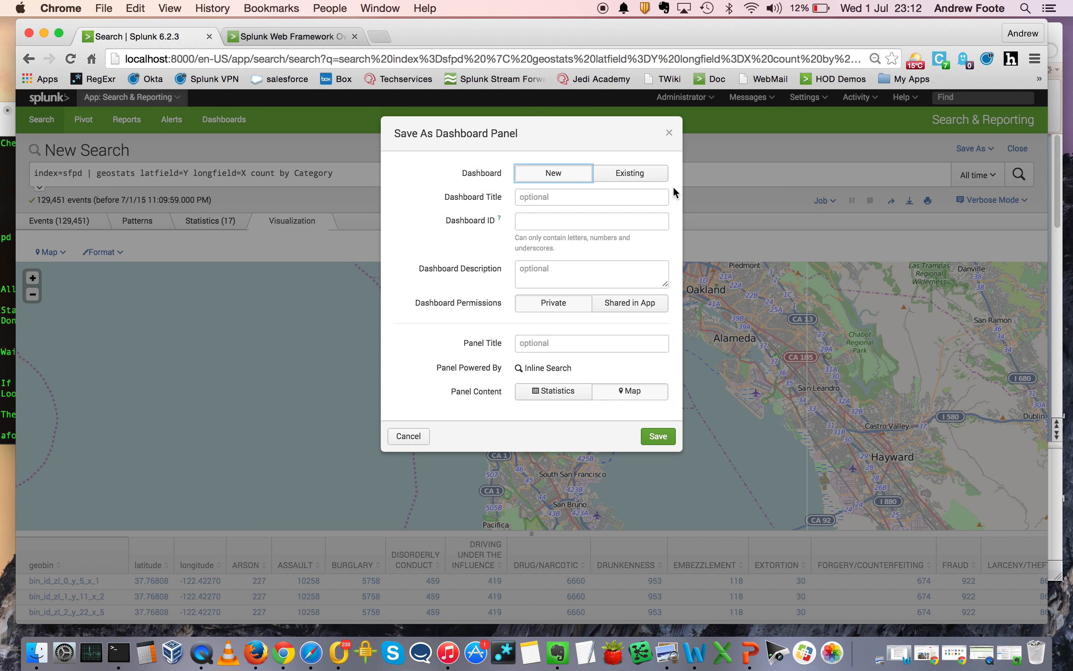
pyautogui.click(632, 172)
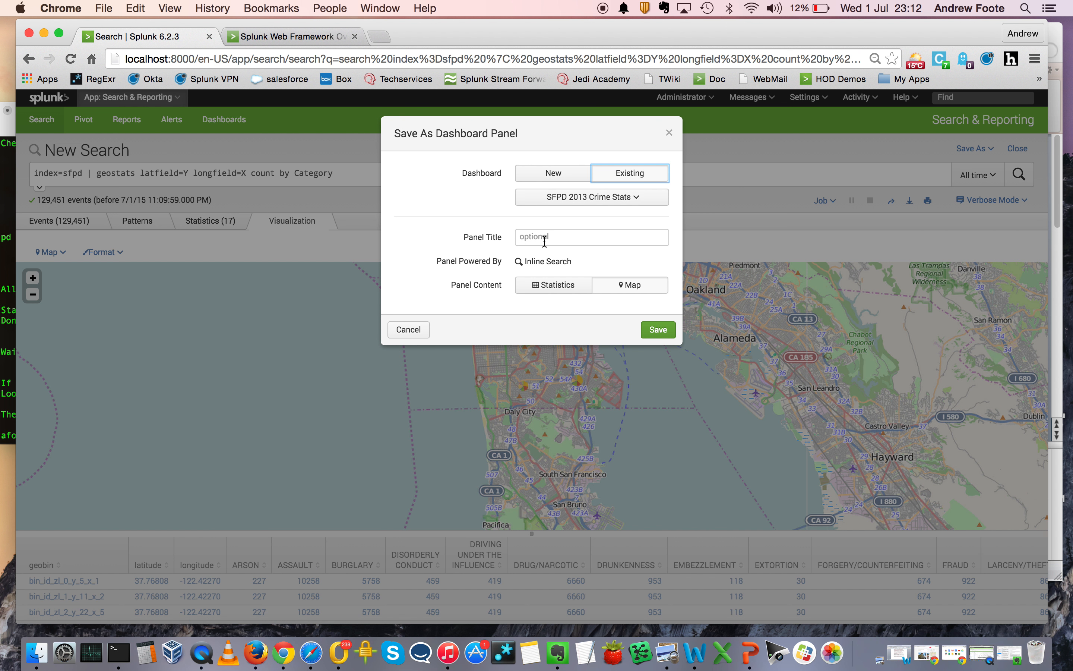
pyautogui.click(560, 238)
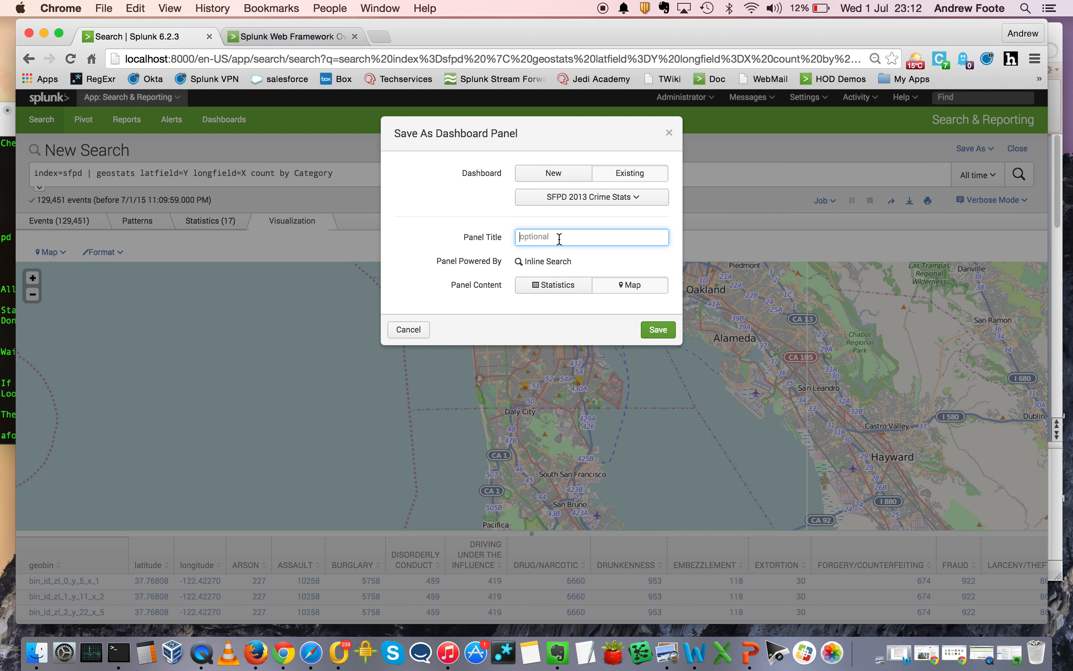
pyautogui.write('Crime stats by Category')
pyautogui.click(658, 330)
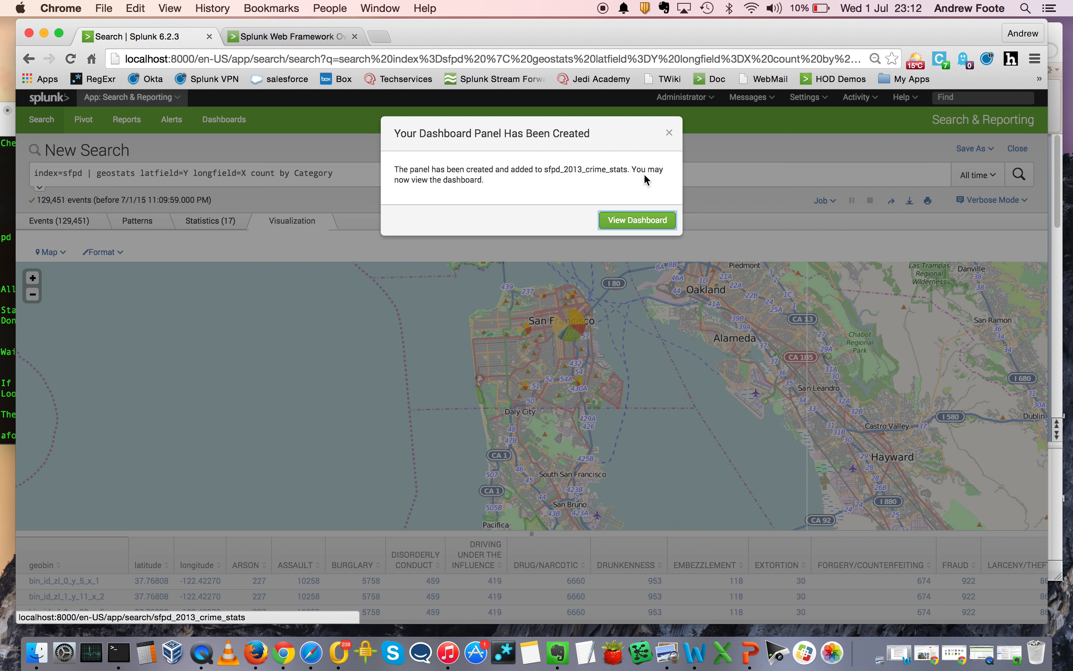
pyautogui.click(665, 219)
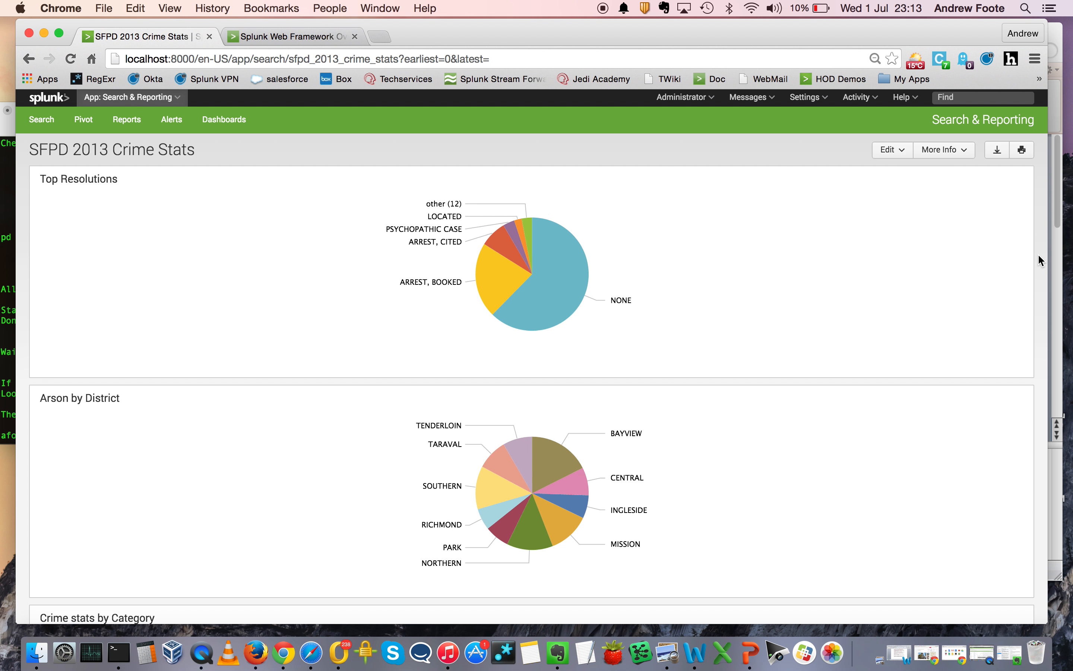
pyautogui.scroll(-6, 1038, 255)
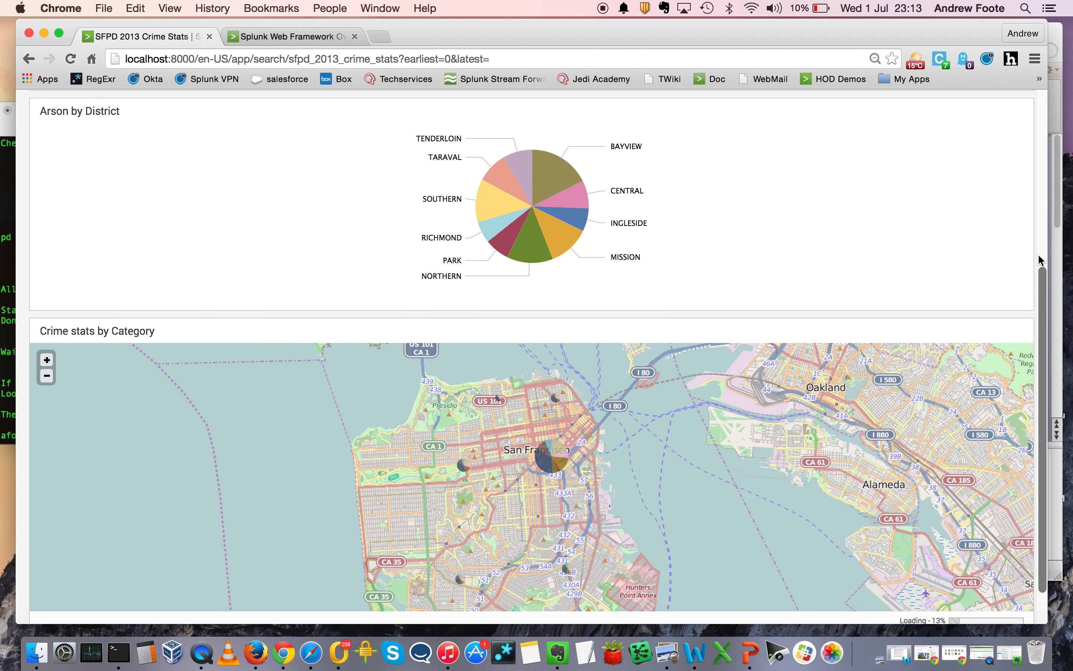
pyautogui.scroll(-1, 1038, 253)
pyautogui.scroll(8, 1038, 254)
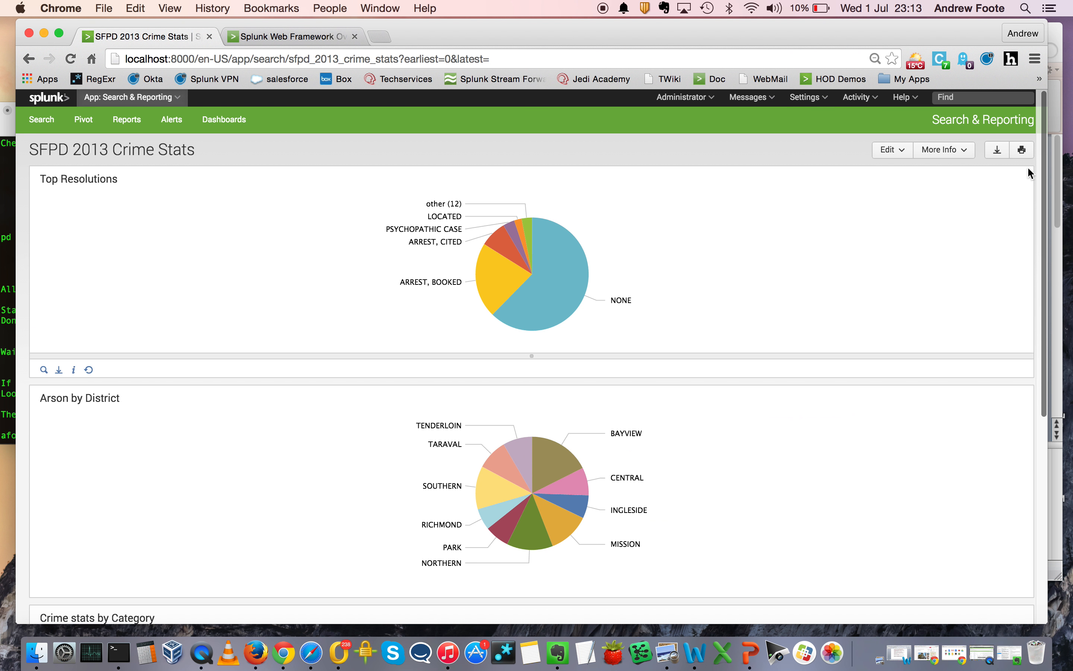
# - Rearrange the dashboard so the crime category map spans the first row, with Top Resolutions and Arson by District side by side beneath it
pyautogui.click(900, 153)
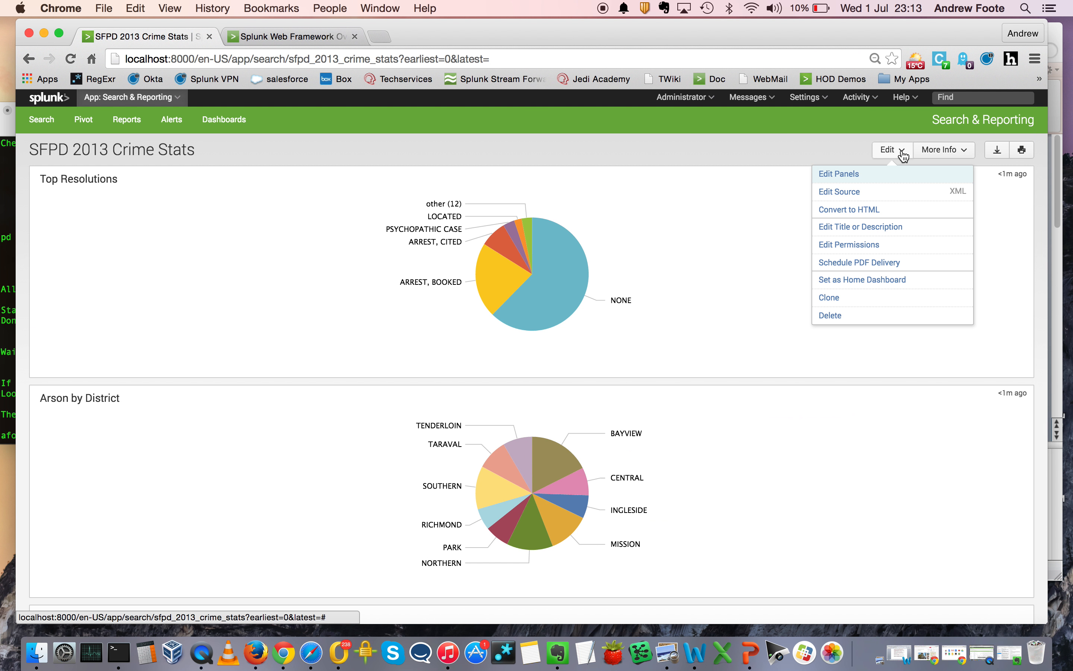
pyautogui.click(870, 179)
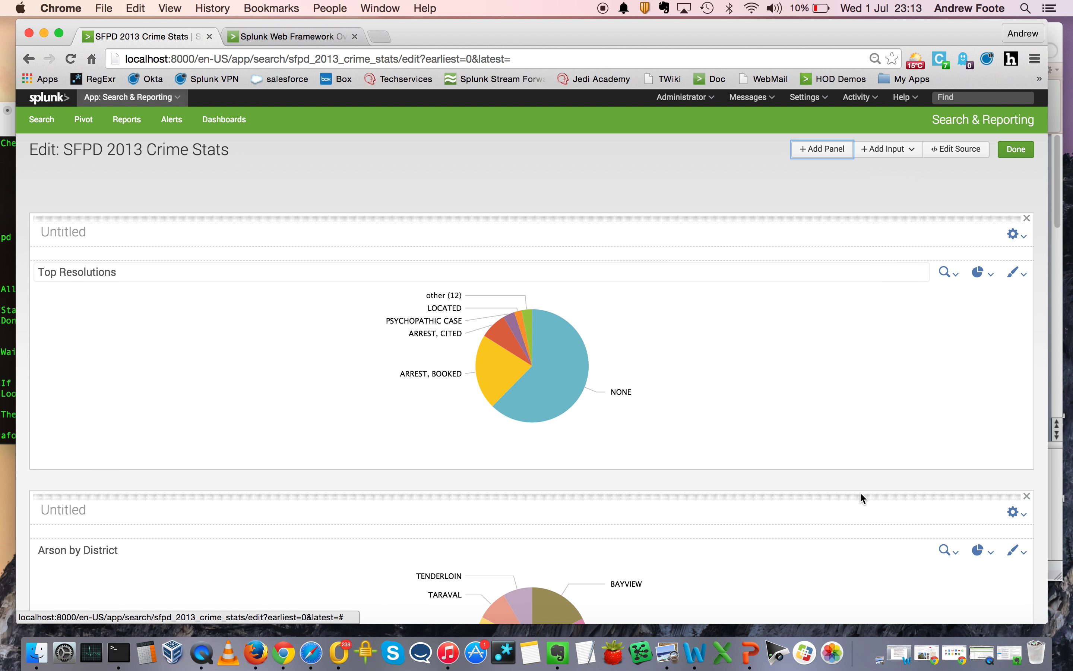
pyautogui.moveTo(860, 498); pyautogui.dragTo(775, 235)
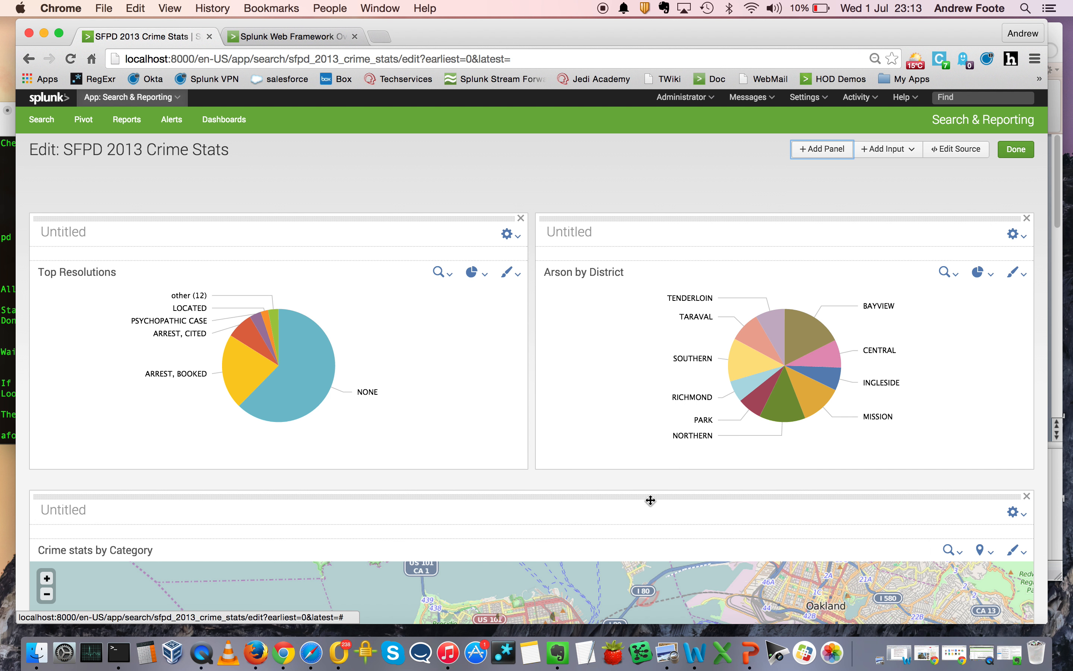
pyautogui.moveTo(649, 497); pyautogui.dragTo(549, 149)
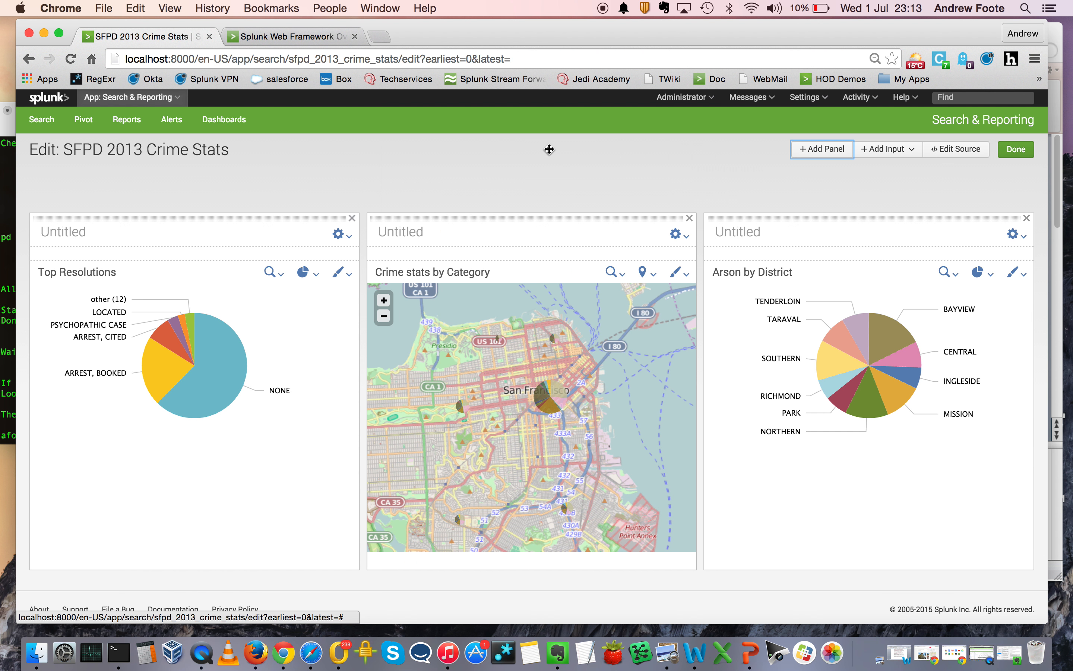
pyautogui.moveTo(540, 216); pyautogui.dragTo(531, 167)
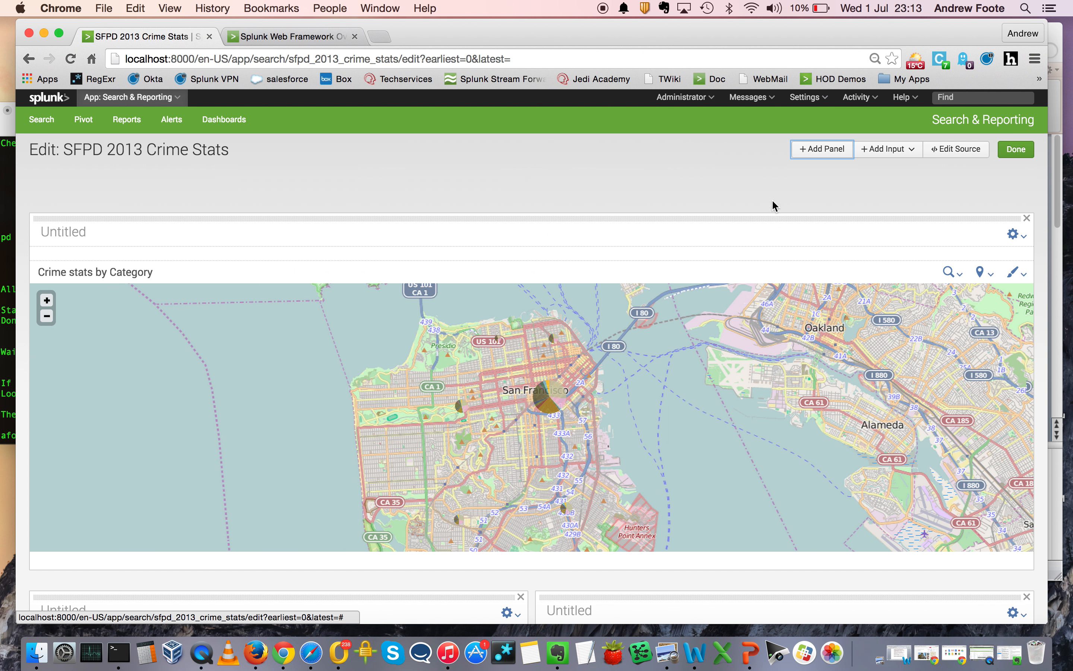
pyautogui.click(1017, 149)
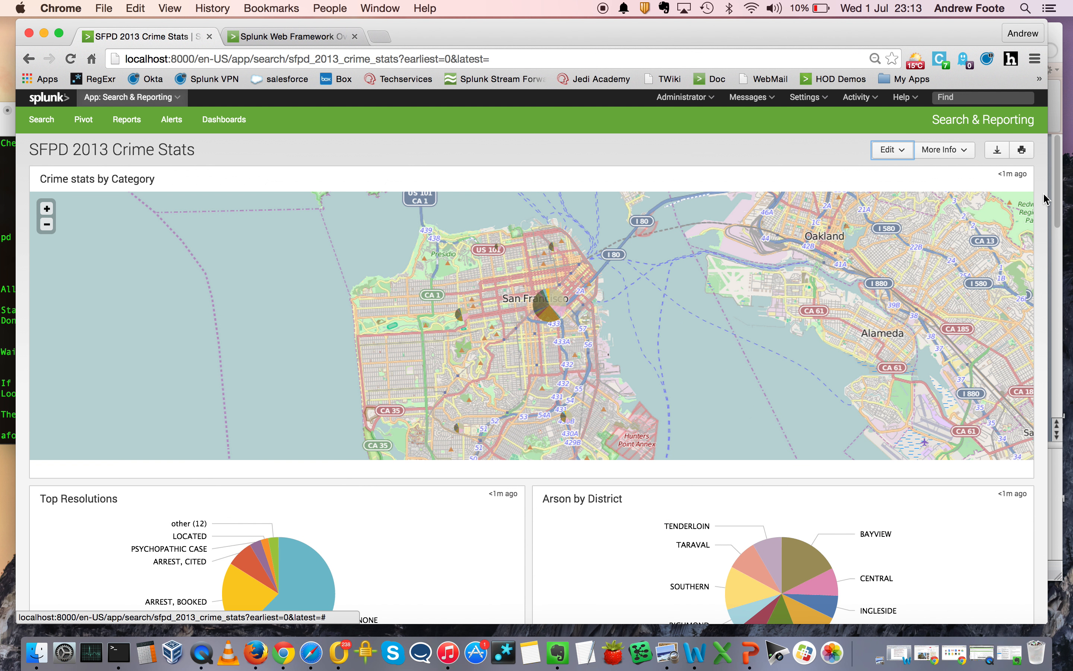
pyautogui.scroll(-5, 1045, 200)
pyautogui.scroll(3, 1044, 200)
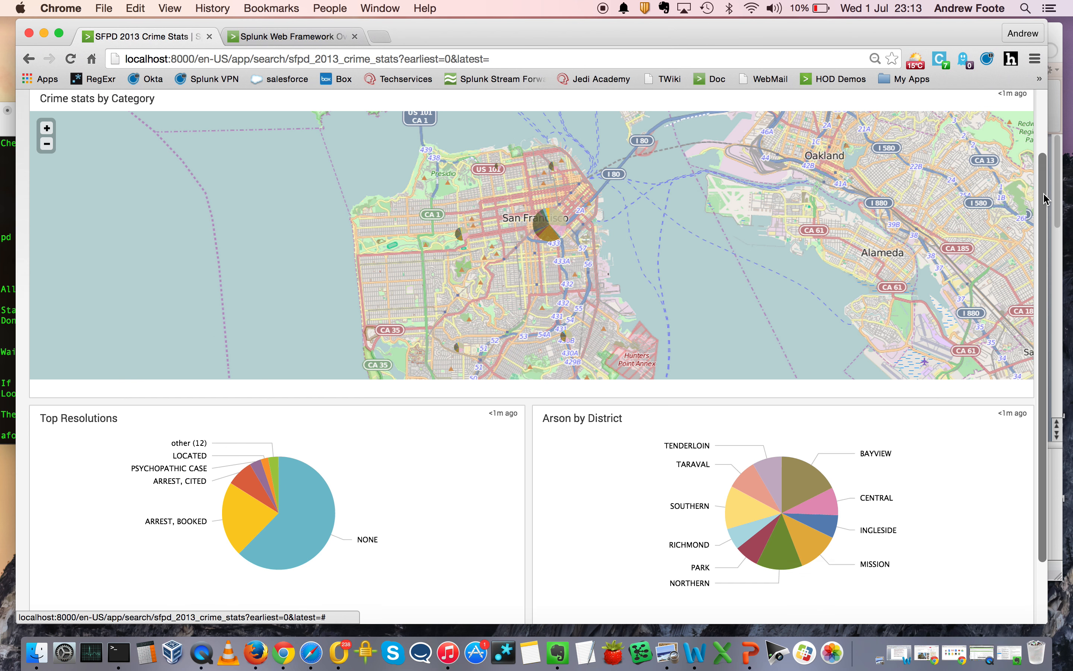
pyautogui.scroll(3, 1044, 200)
pyautogui.scroll(-5, 1044, 200)
pyautogui.scroll(5, 1044, 200)
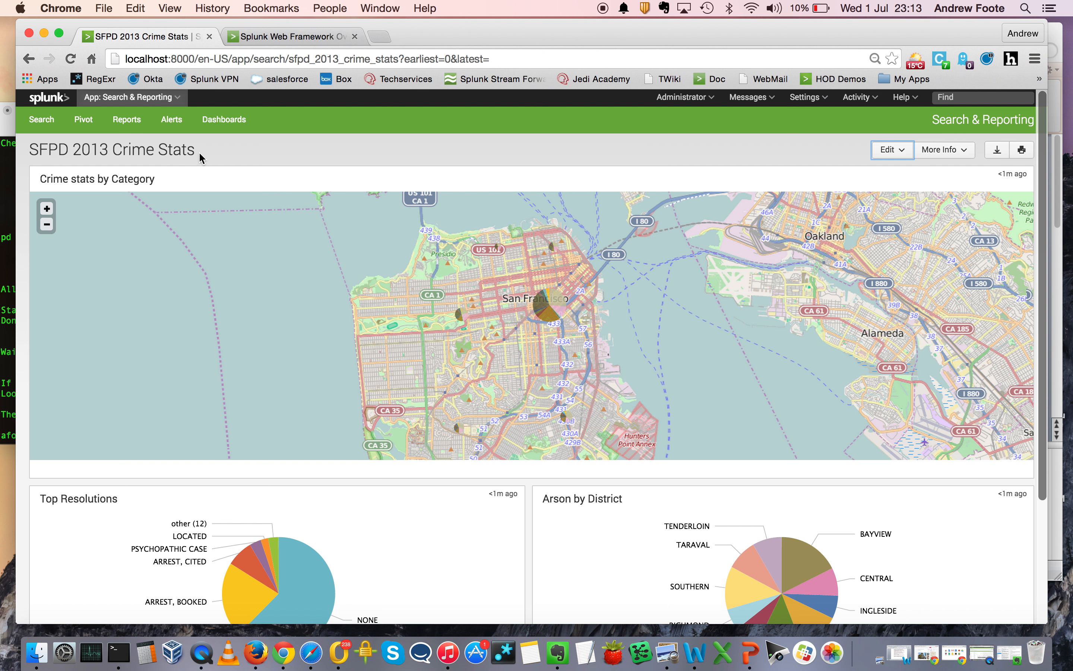
# - Run a new search for index=sfpd over all time
pyautogui.click(48, 122)
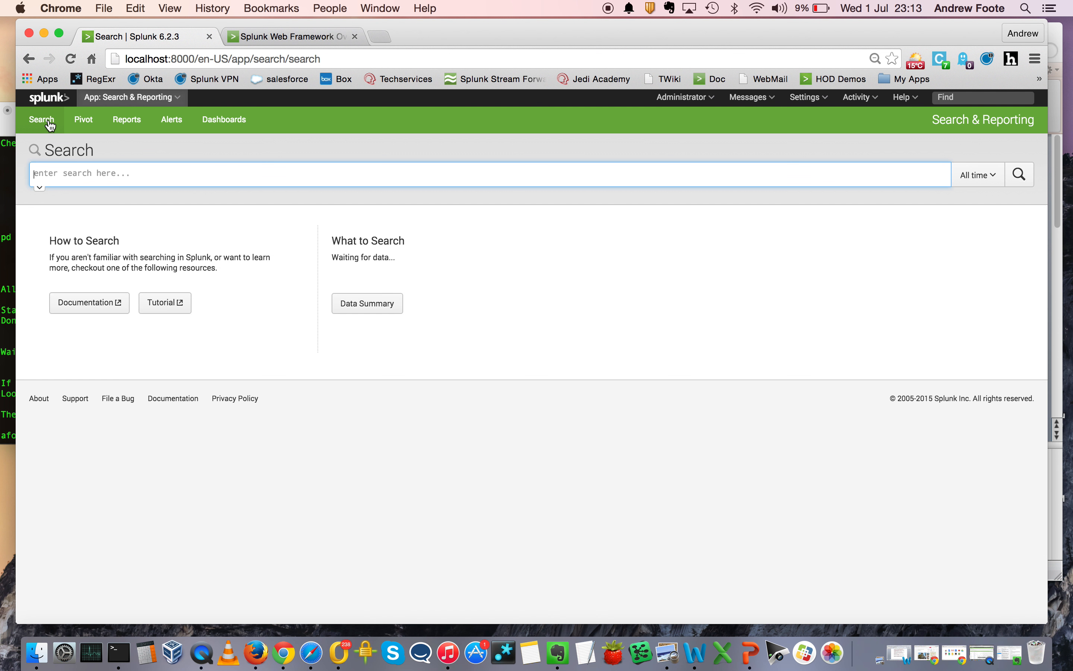
pyautogui.write('in')
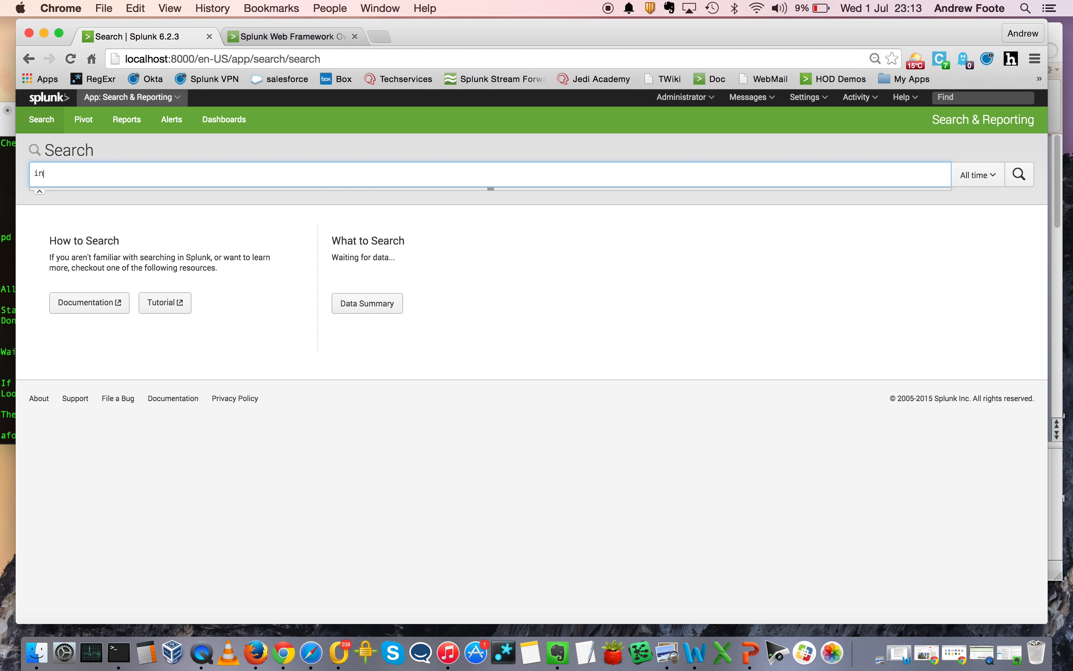
pyautogui.write('dex=sfpd')
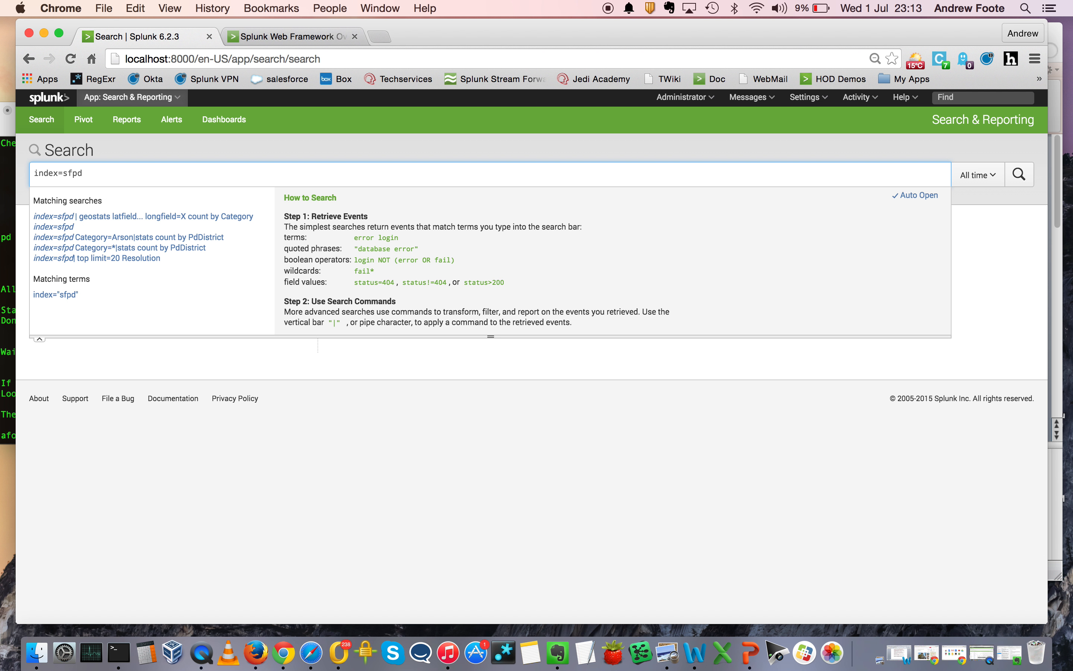
pyautogui.press('Return')
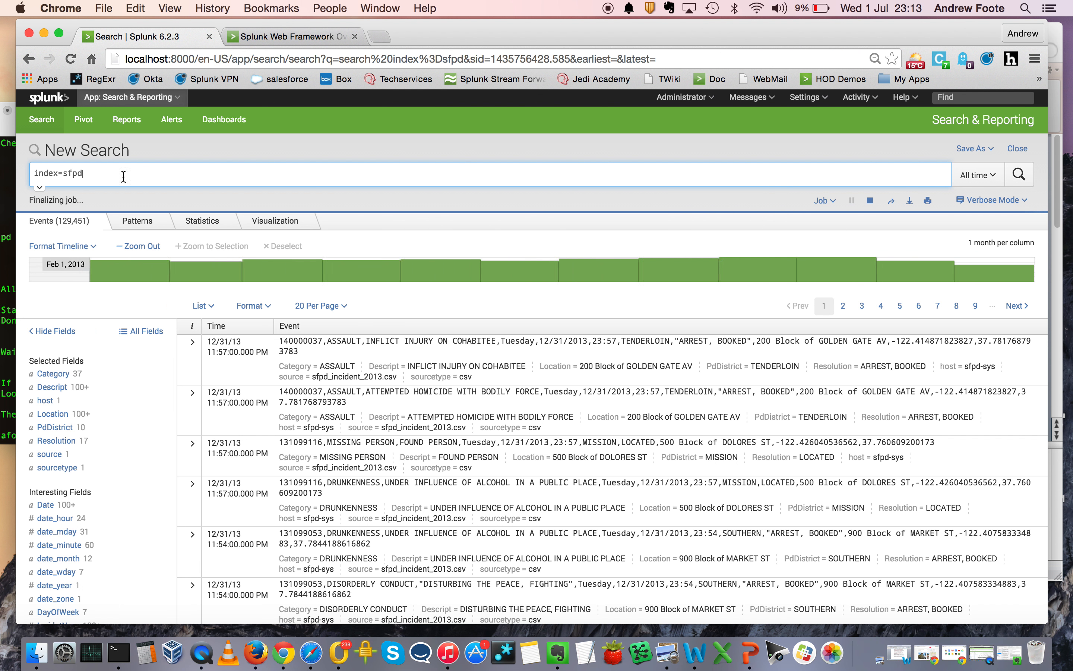
# - Create a pivot from the search results using all fields as the data model
pyautogui.click(270, 221)
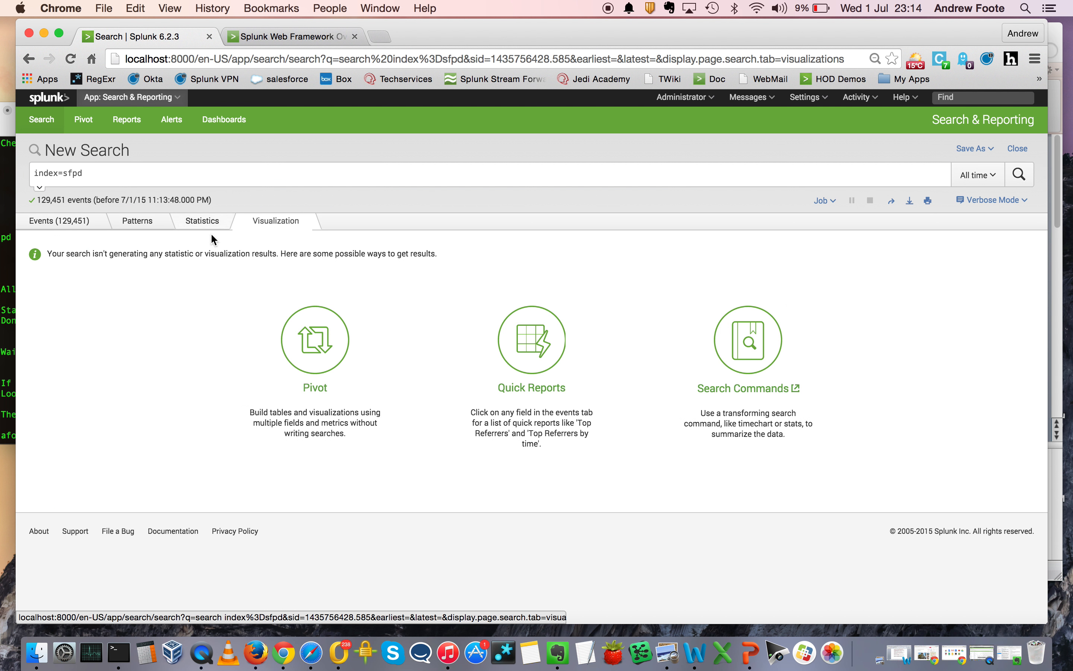
pyautogui.click(328, 337)
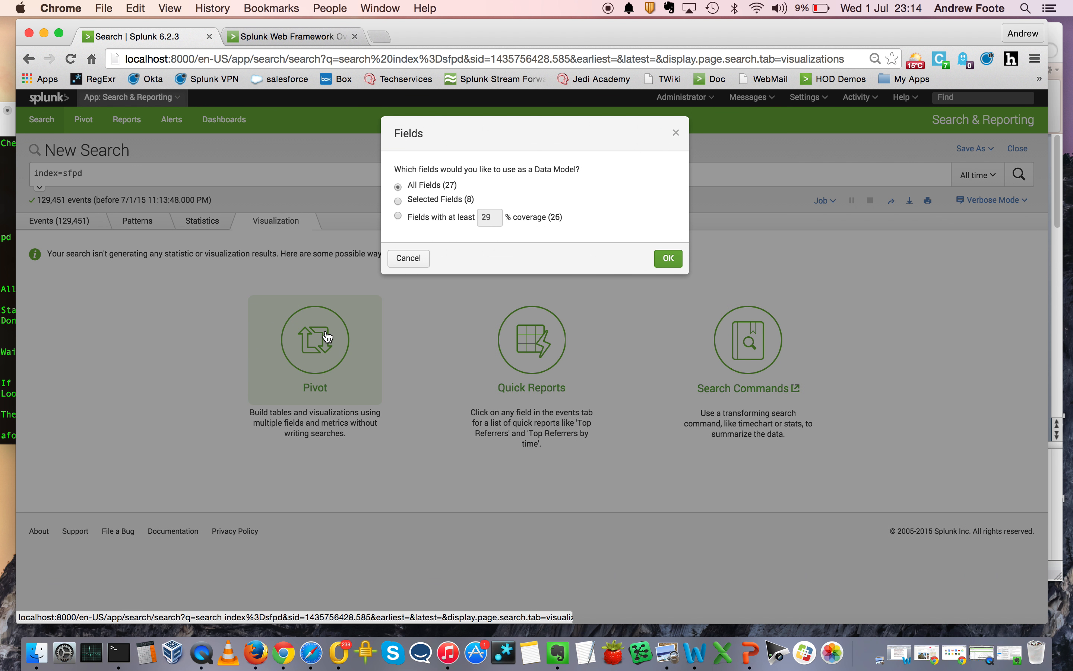
pyautogui.click(678, 258)
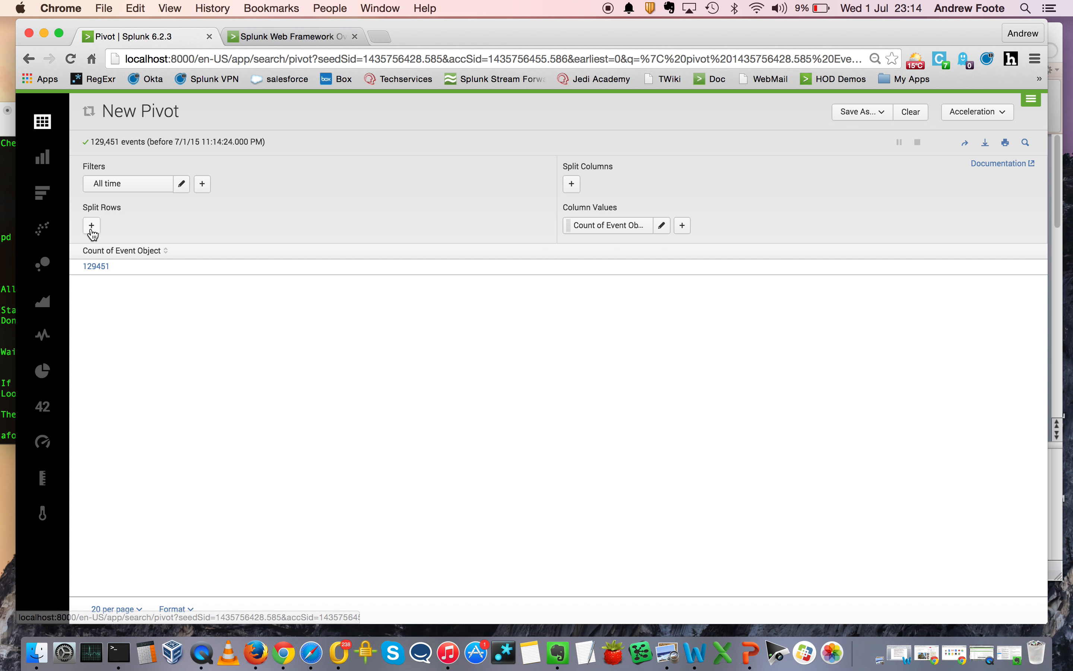
# - Split the pivot's rows by PdDistrict and its columns by DayOfWeek, keeping the default options
pyautogui.click(93, 227)
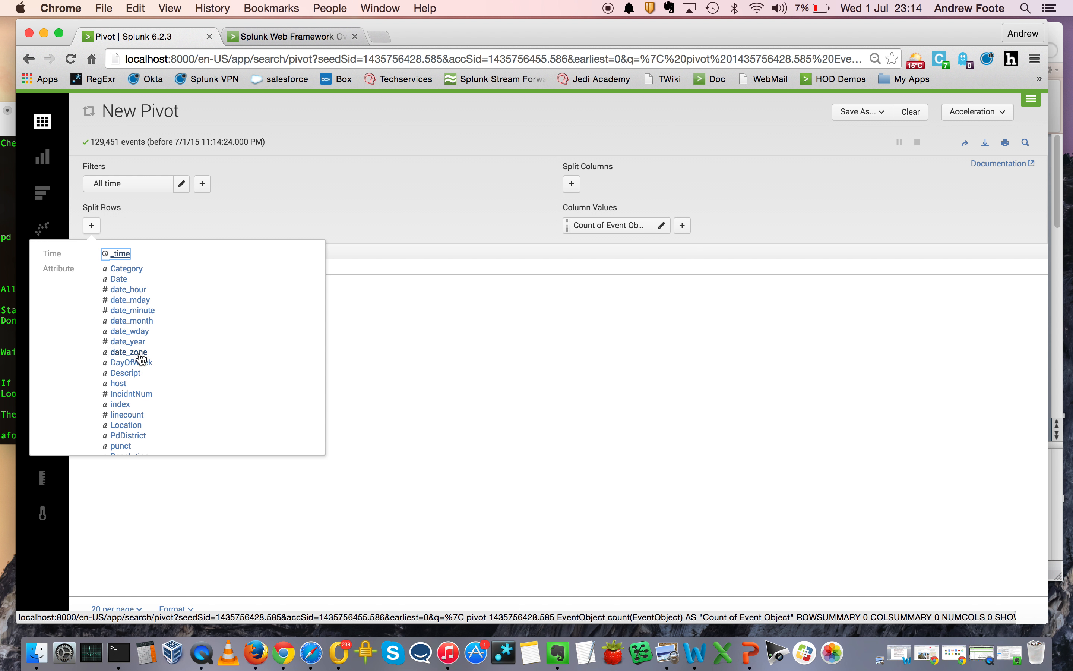
pyautogui.click(128, 436)
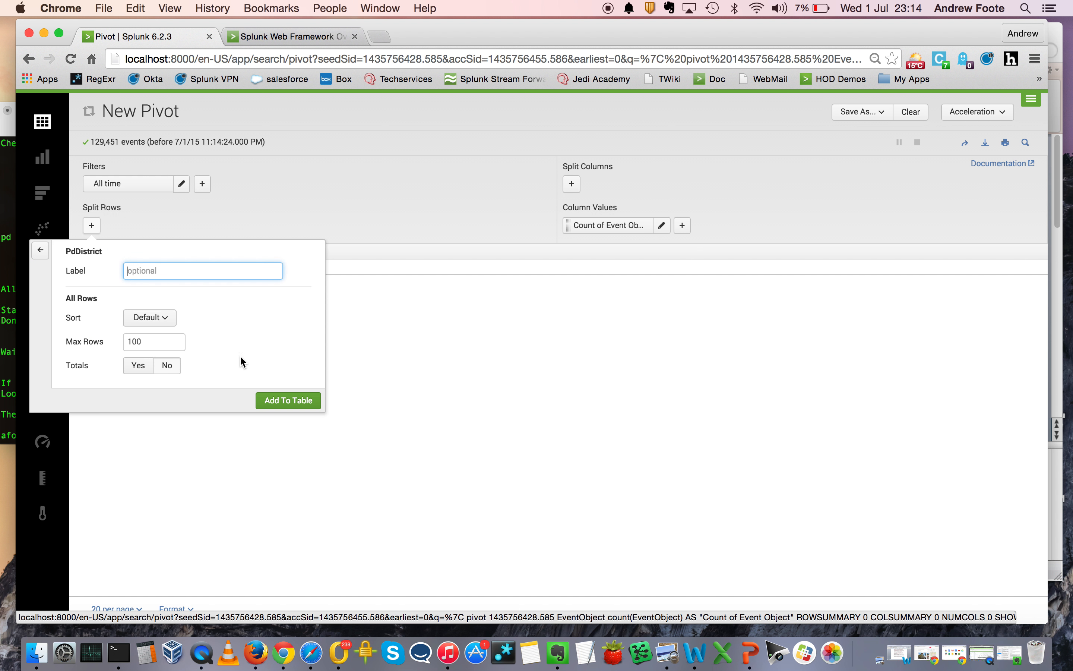
pyautogui.click(286, 400)
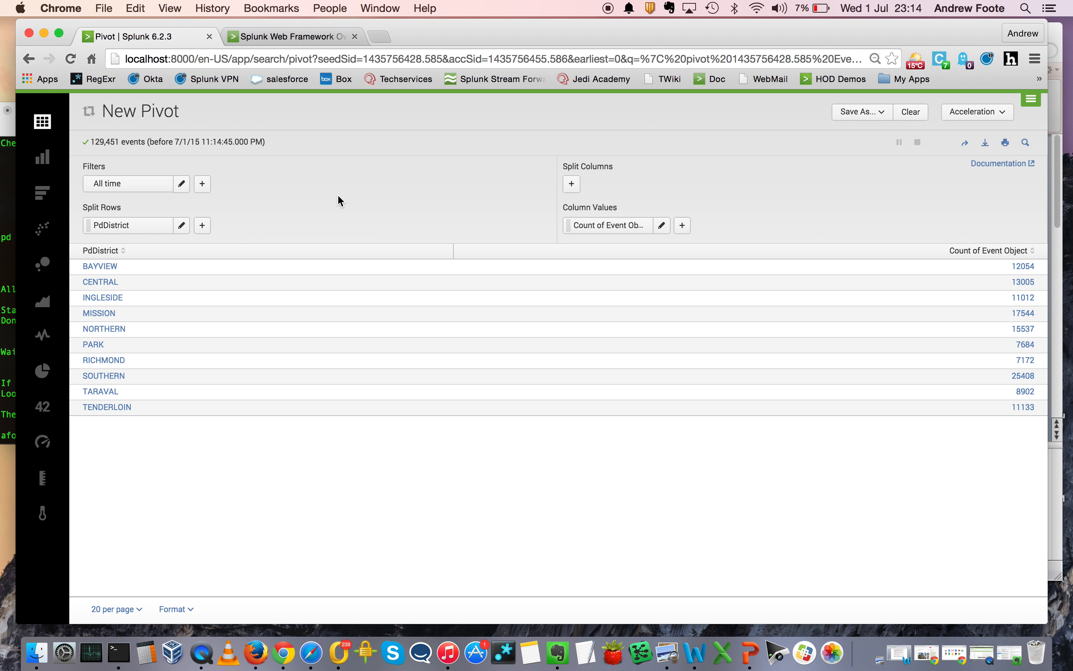
pyautogui.click(575, 186)
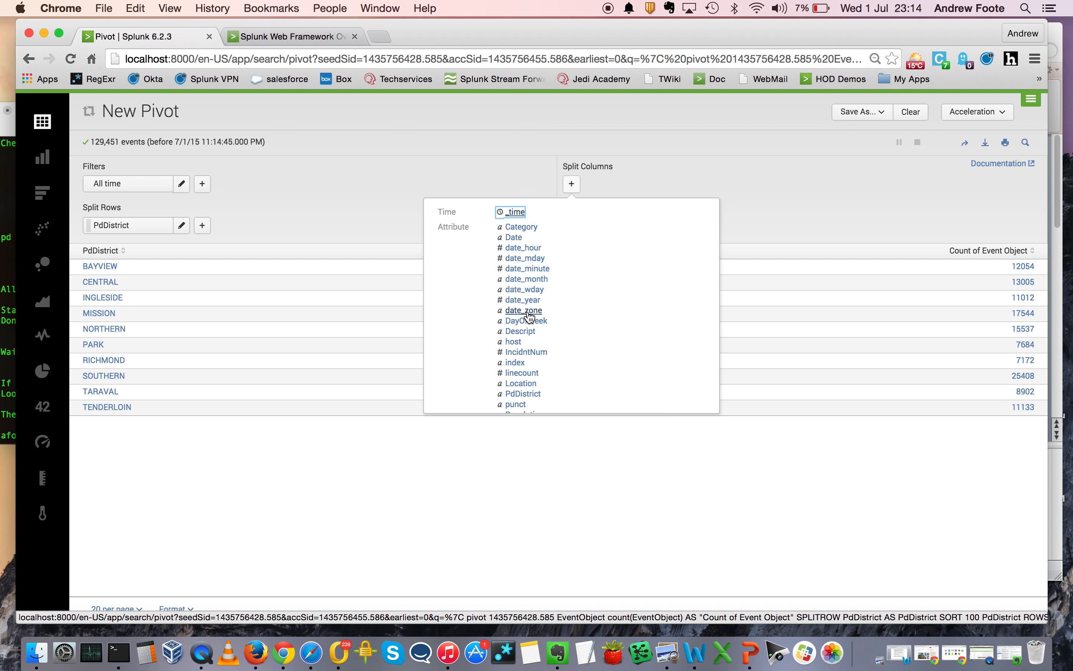
pyautogui.click(528, 321)
pyautogui.click(672, 312)
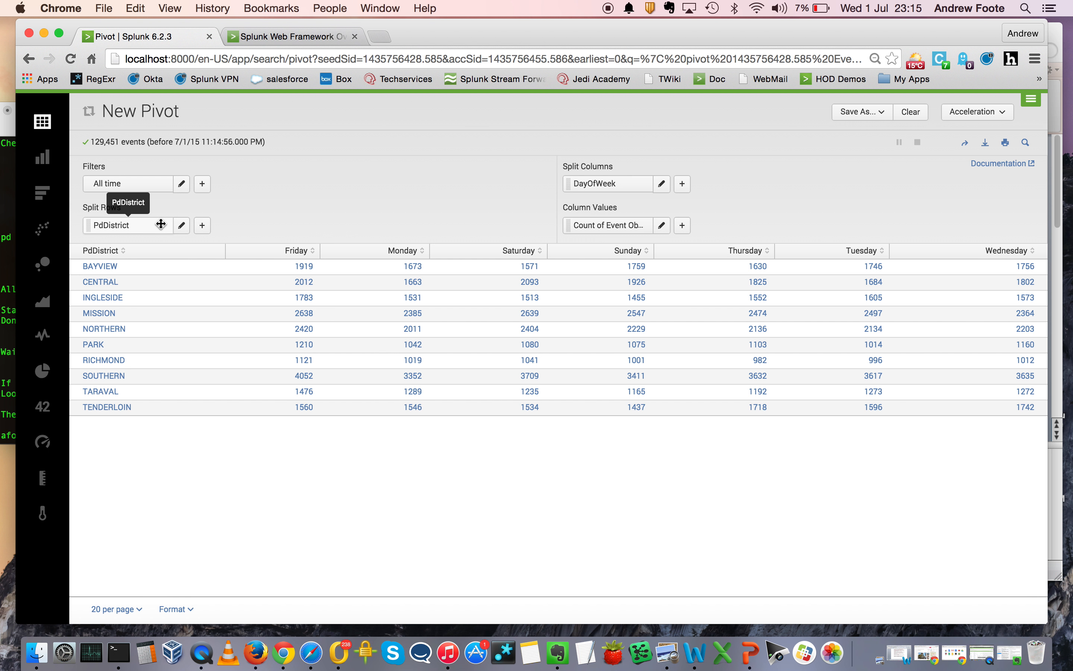
# - Swap the pivot's split fields so that DayOfWeek forms the rows and PdDistrict the columns
pyautogui.moveTo(161, 223); pyautogui.dragTo(740, 192)
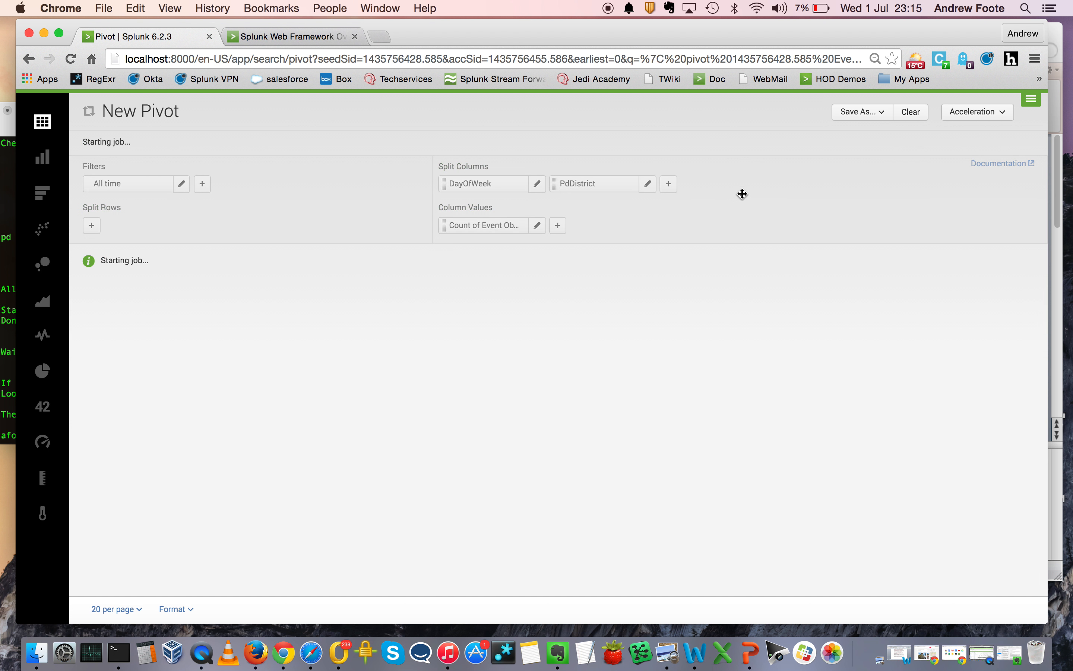
pyautogui.moveTo(507, 181); pyautogui.dragTo(351, 204)
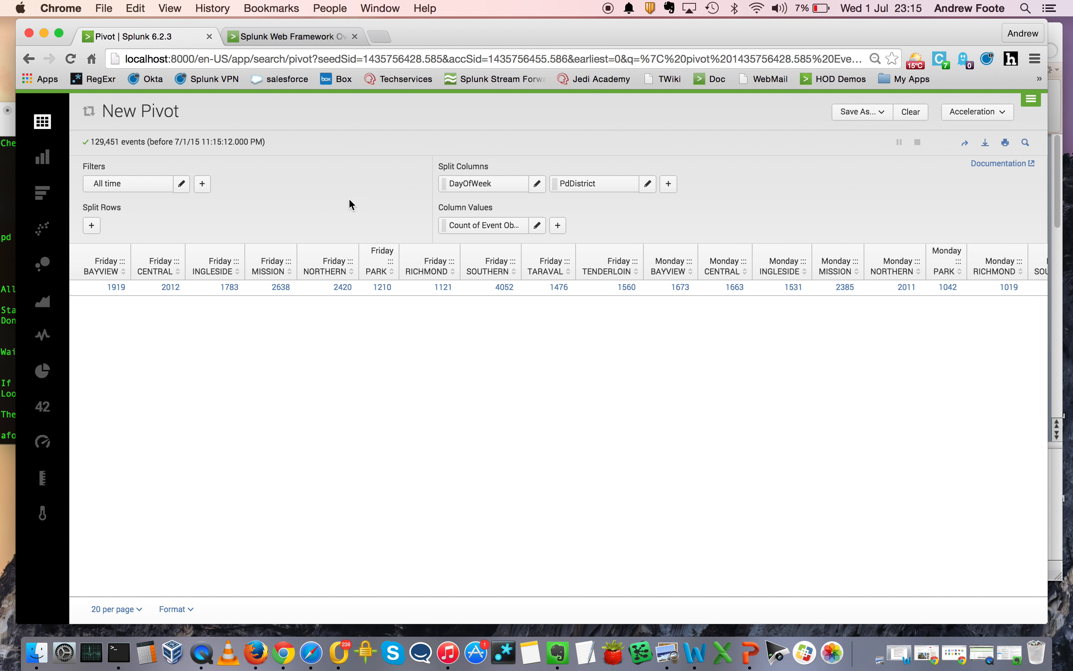
pyautogui.moveTo(474, 182); pyautogui.dragTo(272, 225)
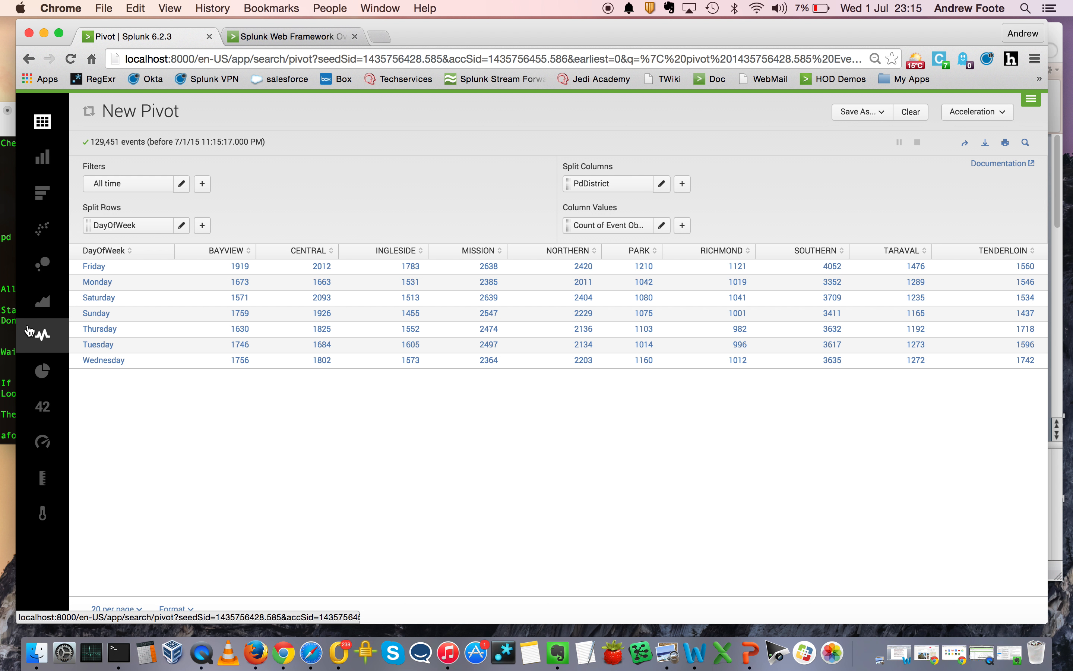
# - Display the pivot as a column chart, comparing it with the bar chart version
pyautogui.click(52, 158)
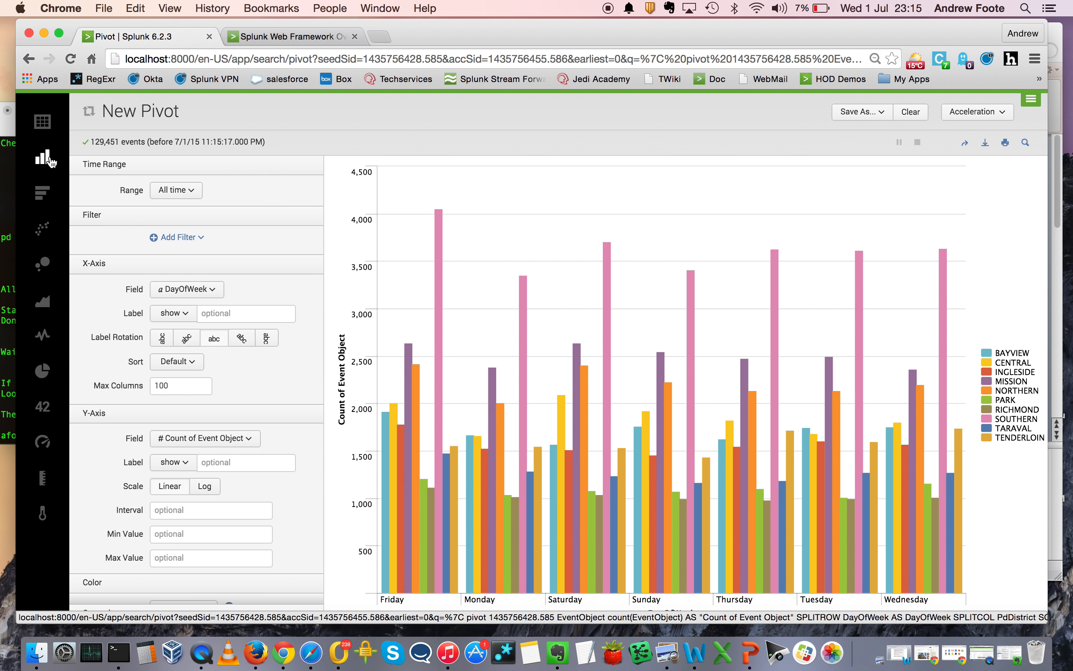
pyautogui.click(44, 191)
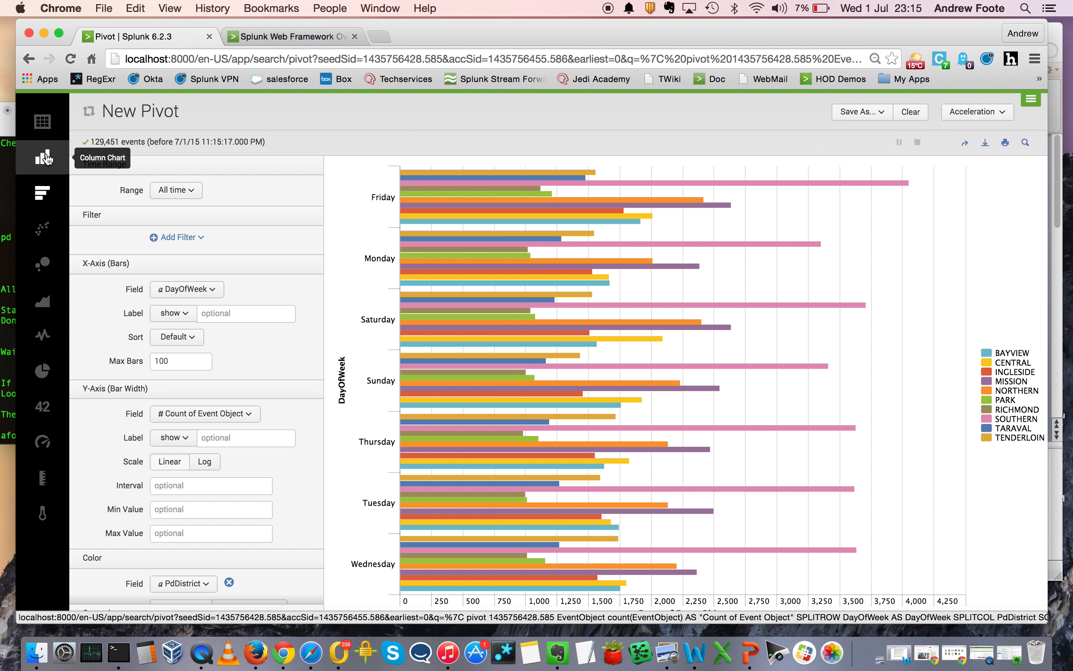
pyautogui.click(49, 158)
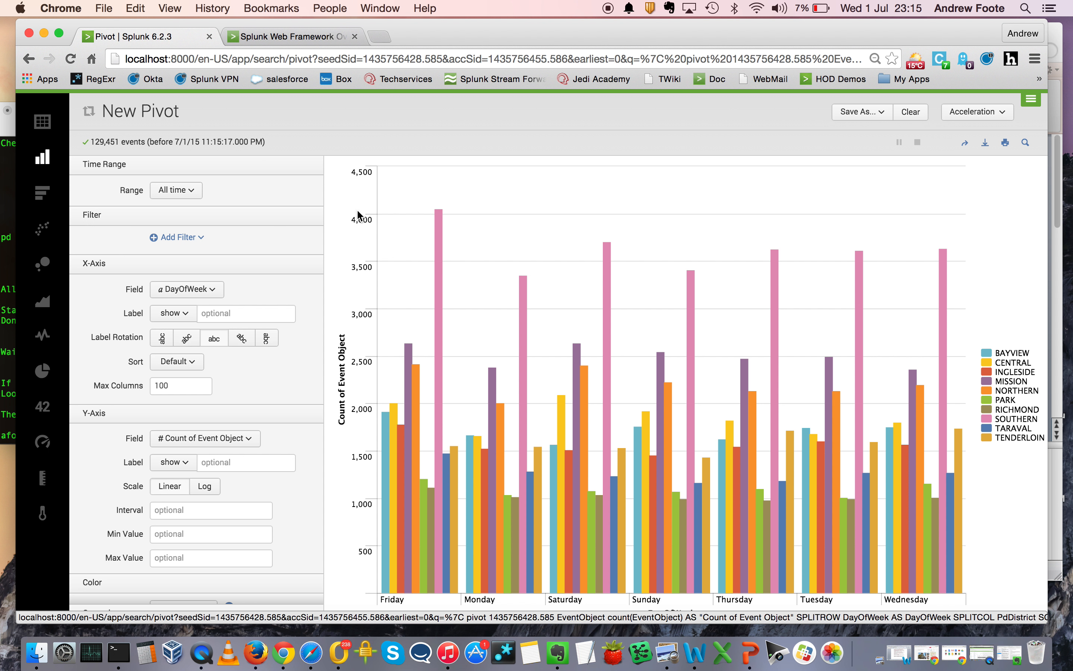
# - Set the column chart's stack mode to stacked so the districts are stacked within each weekday
pyautogui.scroll(-5, 257, 377)
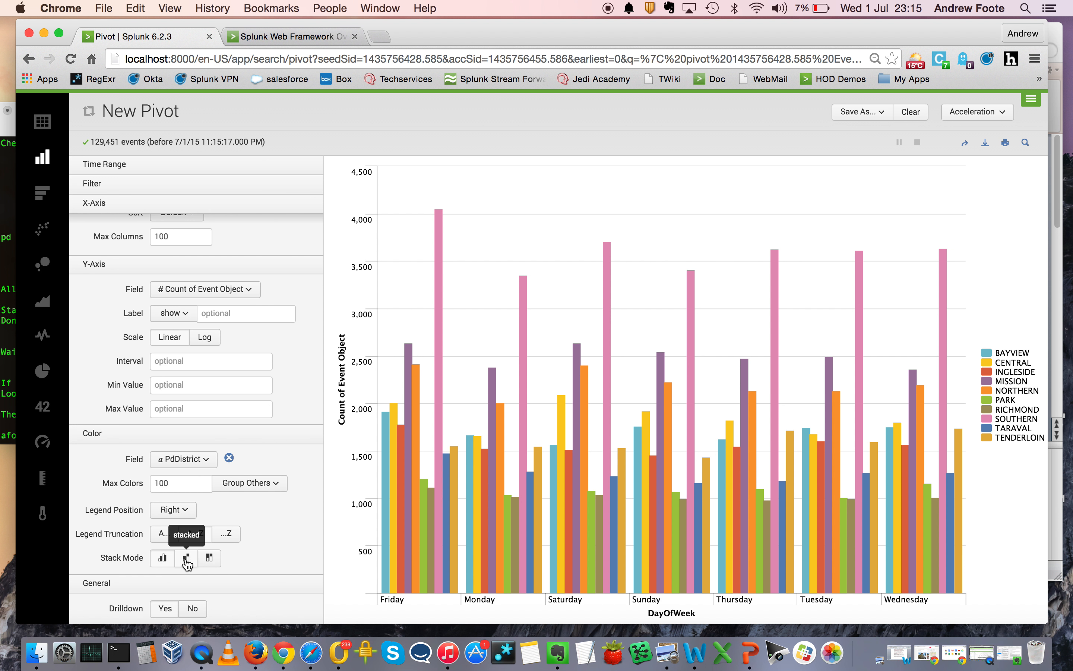
pyautogui.click(187, 558)
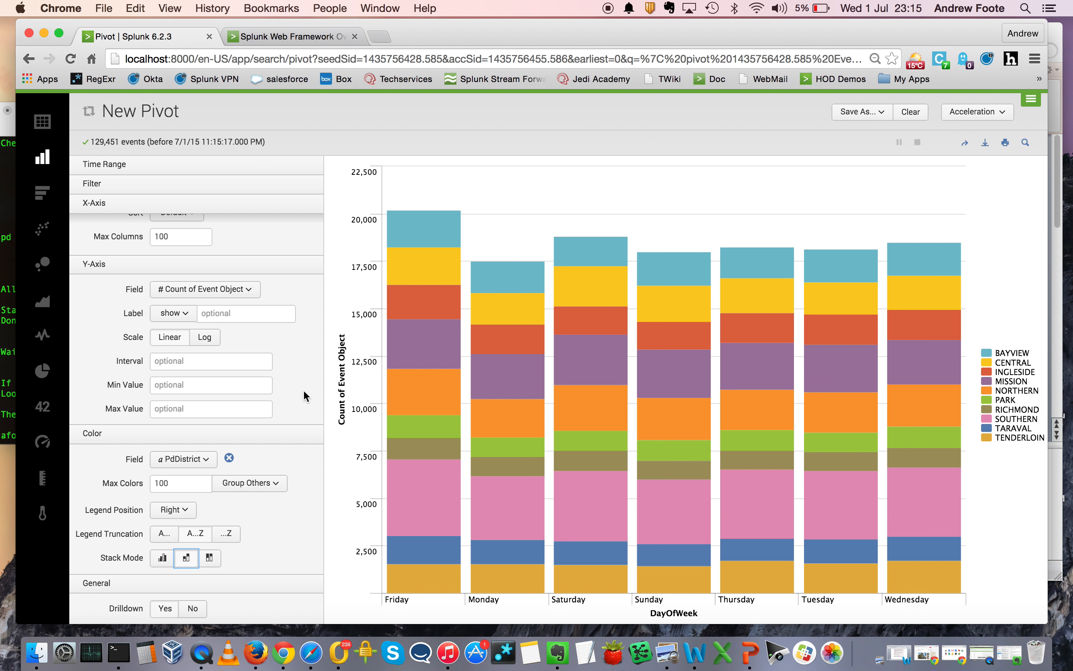
pyautogui.scroll(5, 298, 361)
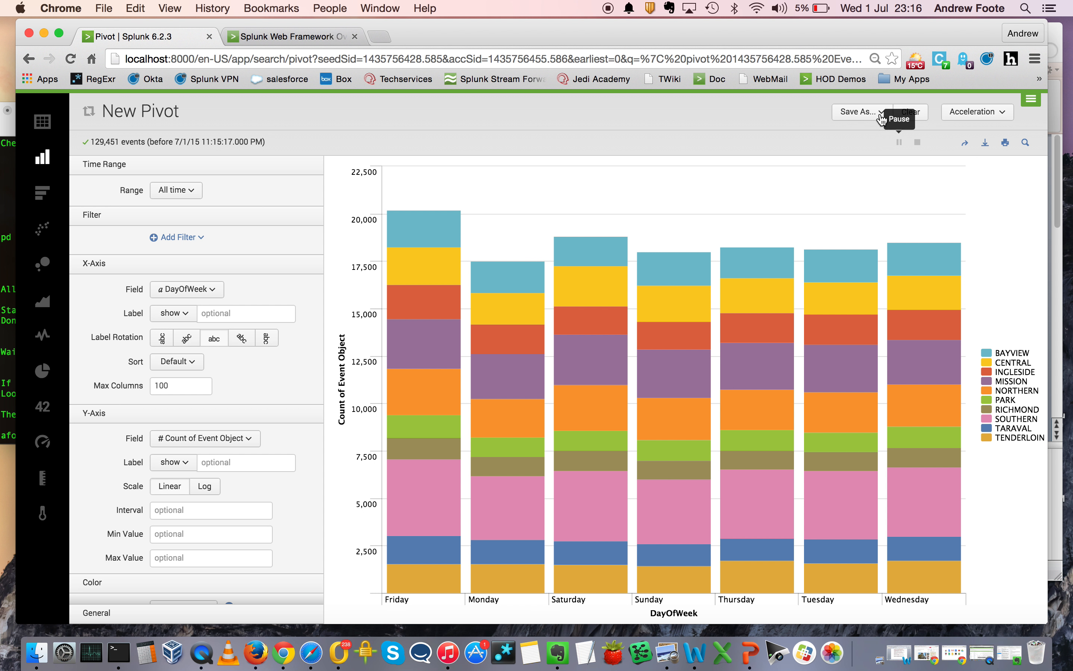
# - Save the pivot to the existing SFPD 2013 Crime Stats dashboard as panel "Crime Stats Per Region By Day", with data model title CrimeStats
pyautogui.click(864, 112)
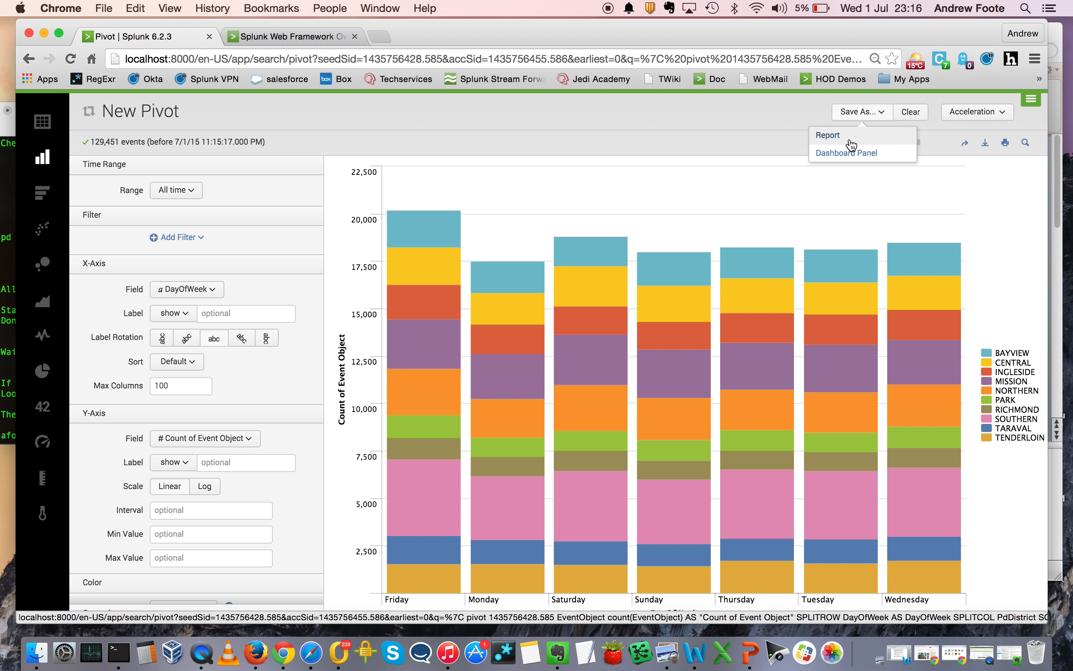
pyautogui.click(848, 153)
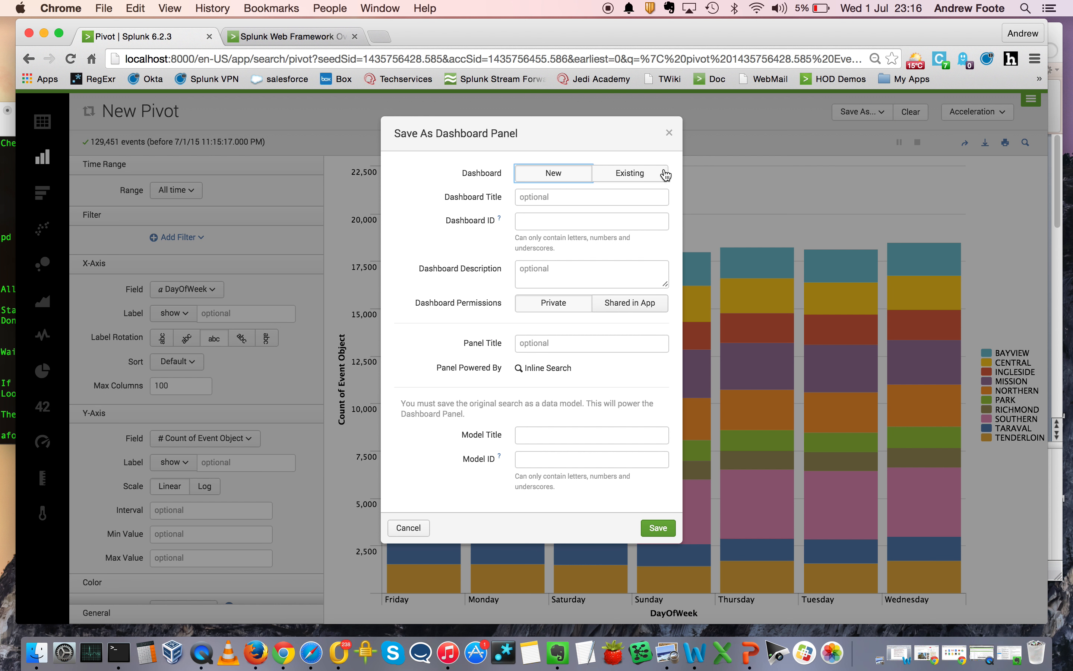
pyautogui.click(632, 173)
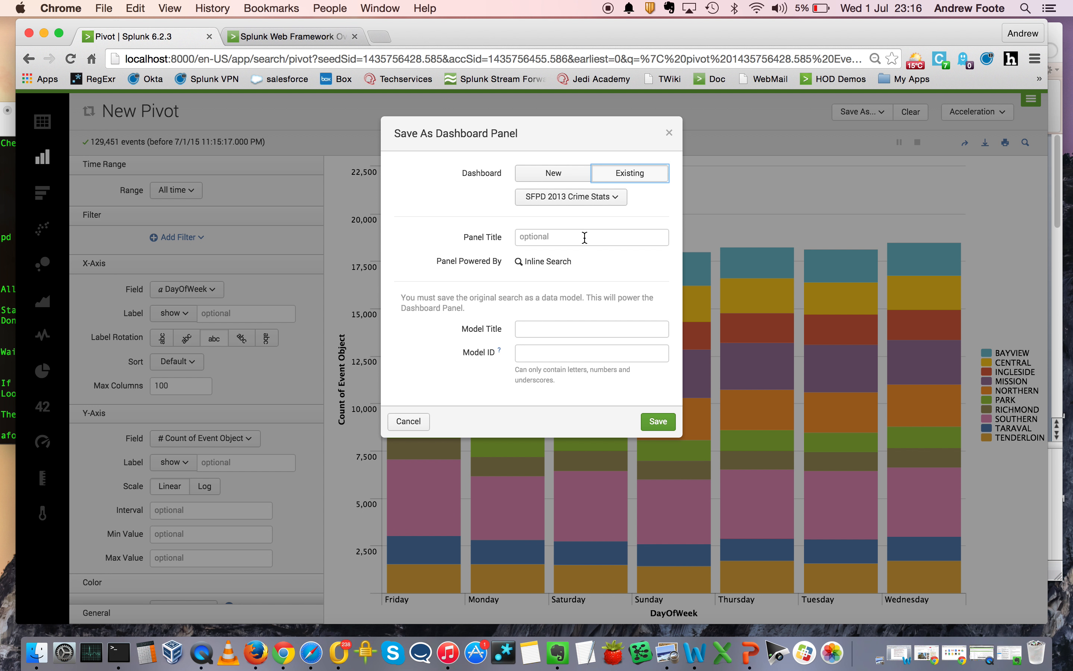
pyautogui.click(584, 238)
pyautogui.write('Crime Stats Per Region By Day')
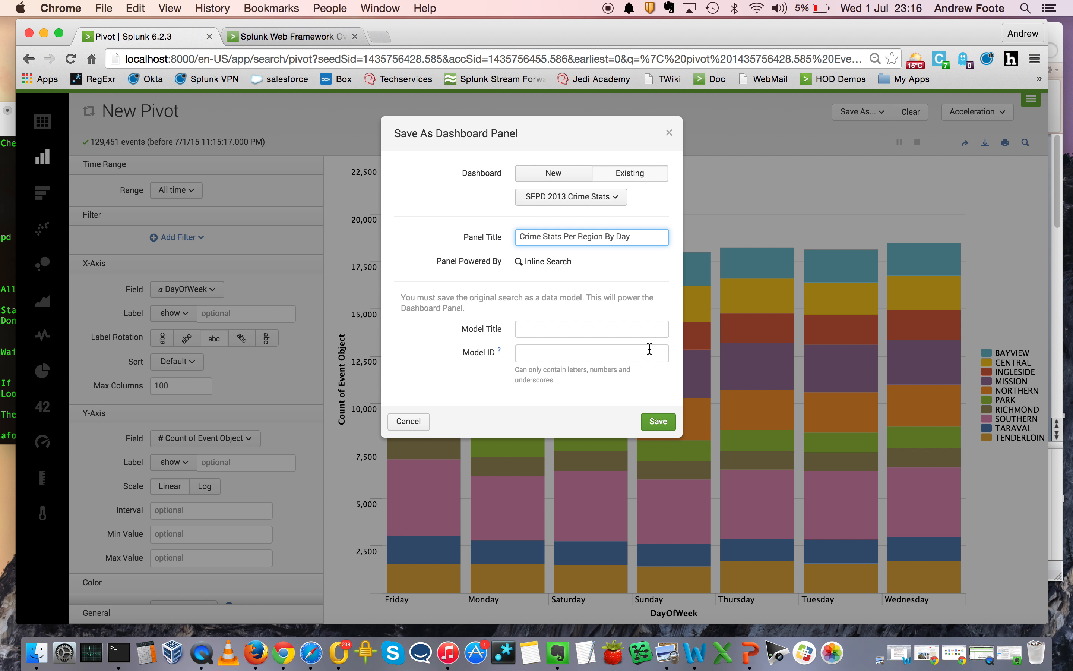
pyautogui.click(631, 330)
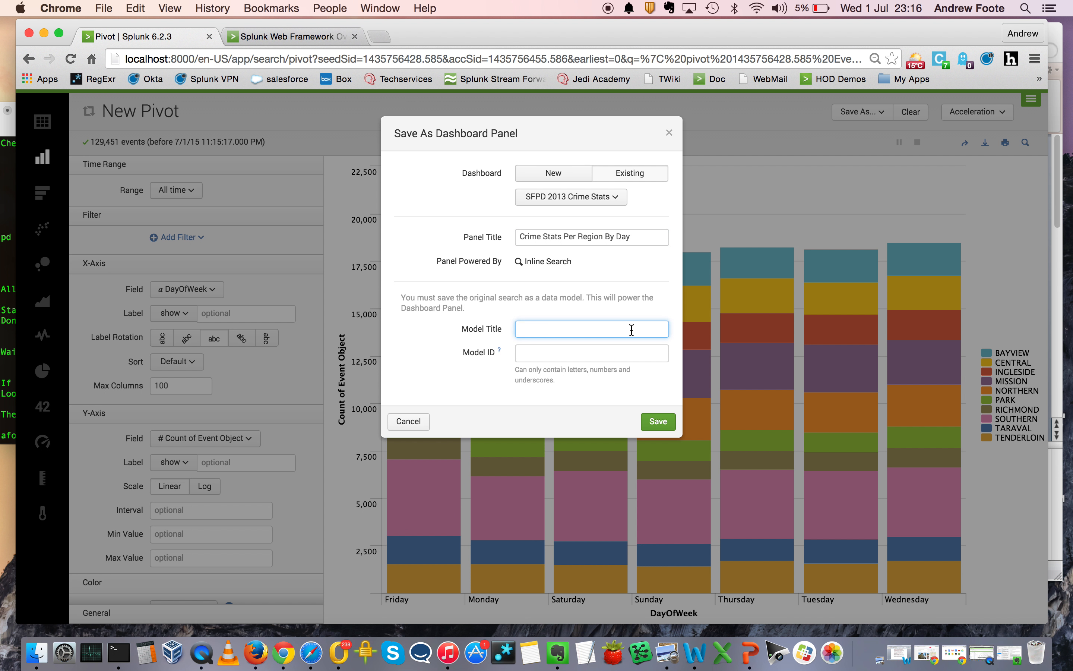
pyautogui.write('CrimeStats')
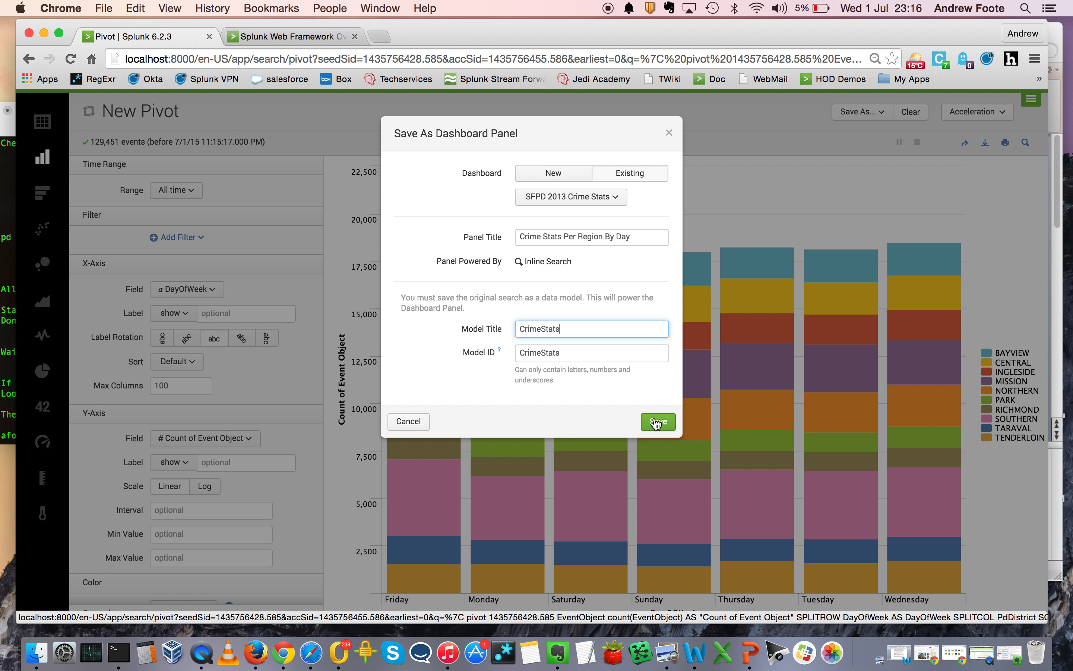
pyautogui.click(656, 422)
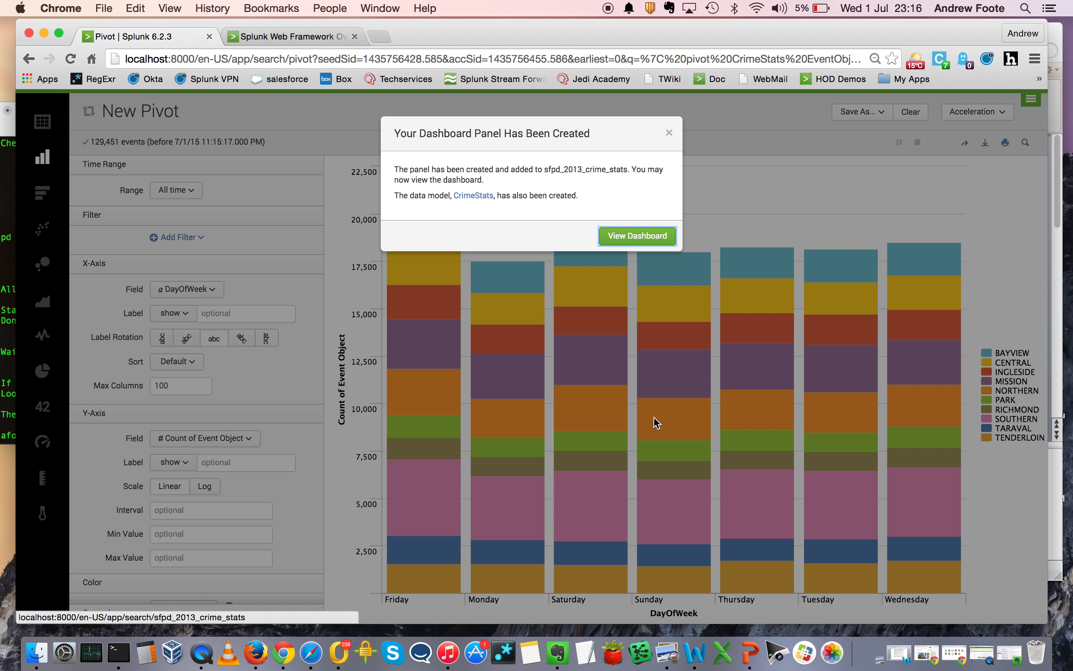
# - Open the SFPD 2013 Crime Stats dashboard and review all its panels, dismissing the low battery notification
pyautogui.click(638, 242)
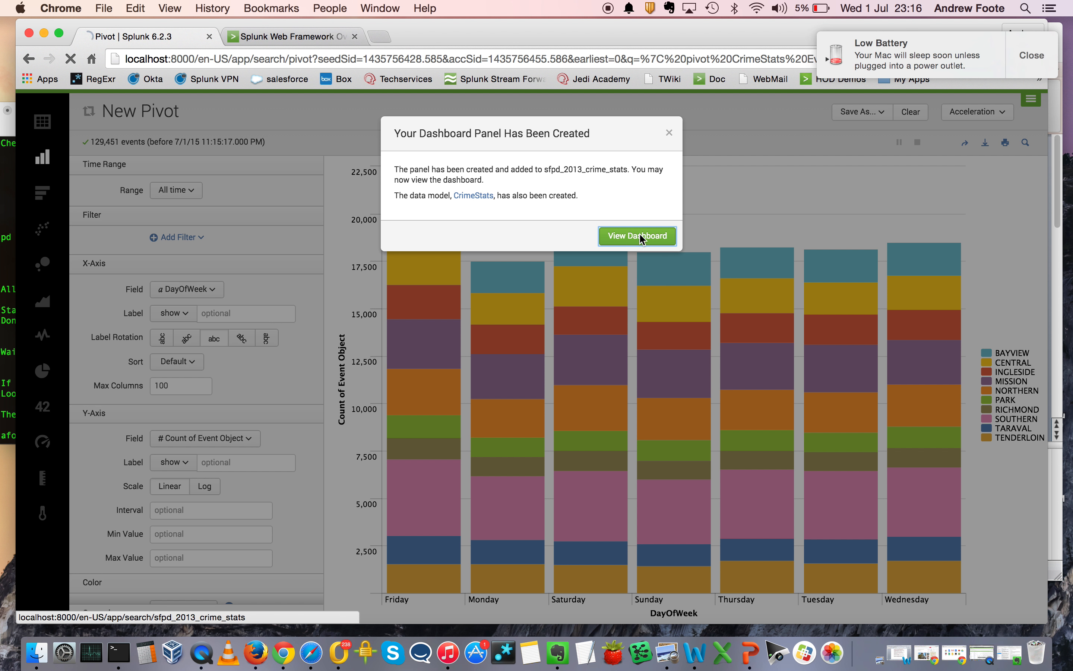
pyautogui.click(1036, 57)
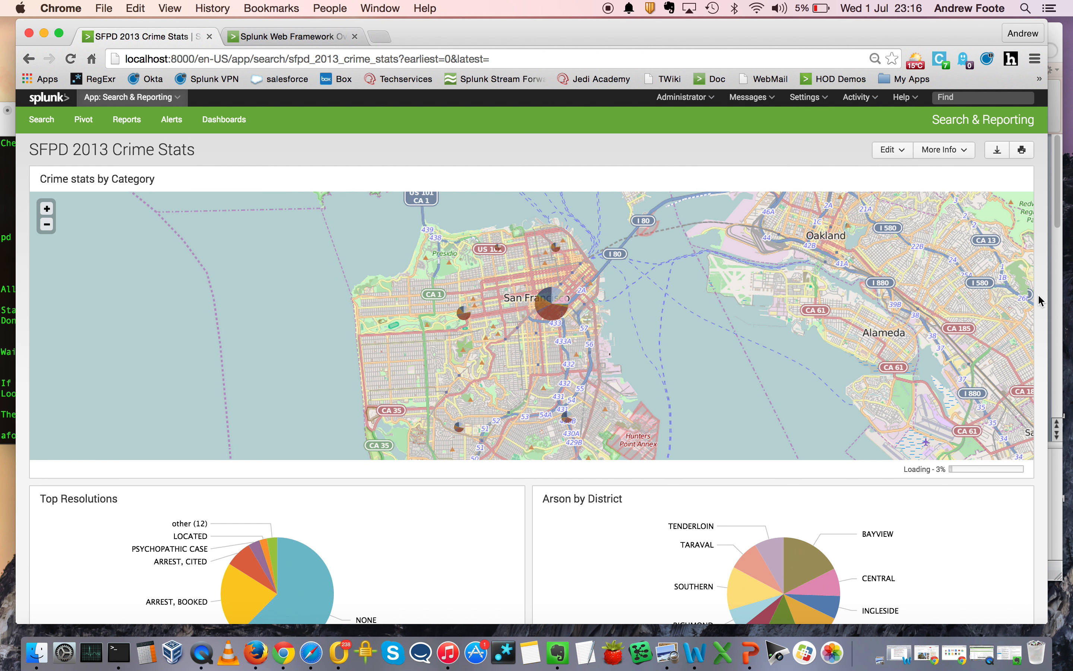
pyautogui.scroll(-10, 1040, 300)
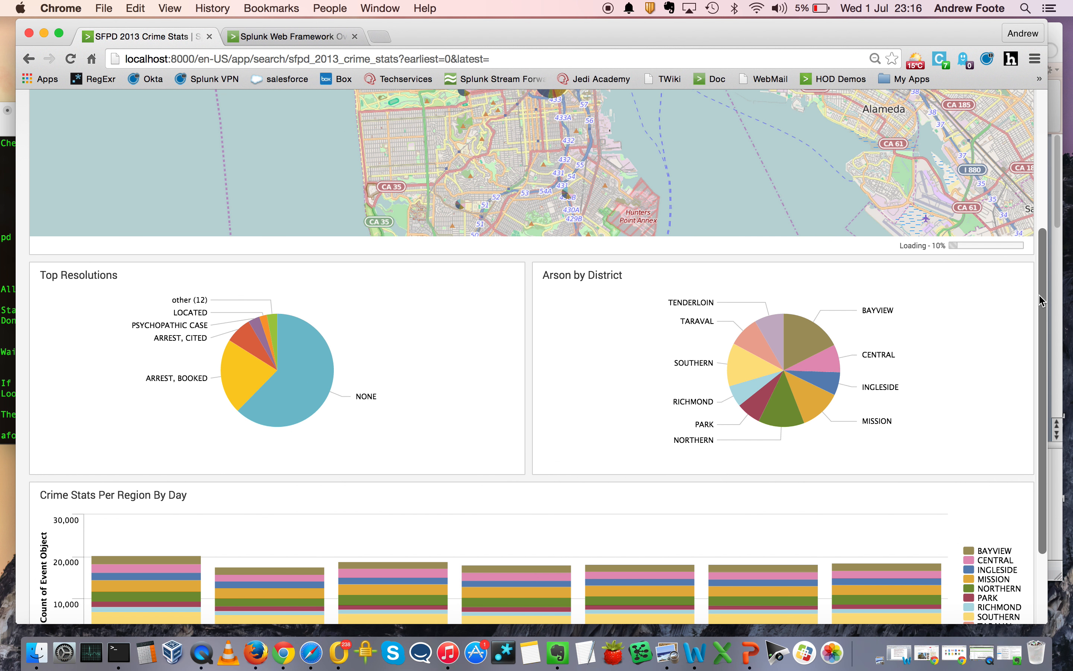
pyautogui.scroll(-5, 1041, 300)
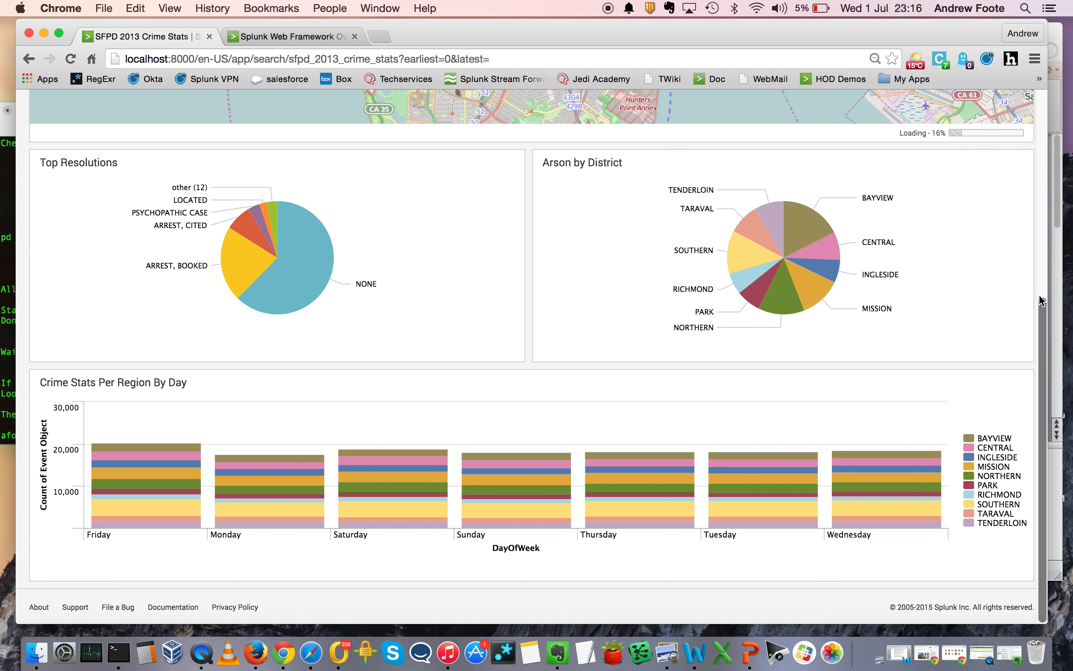
pyautogui.scroll(15, 1041, 301)
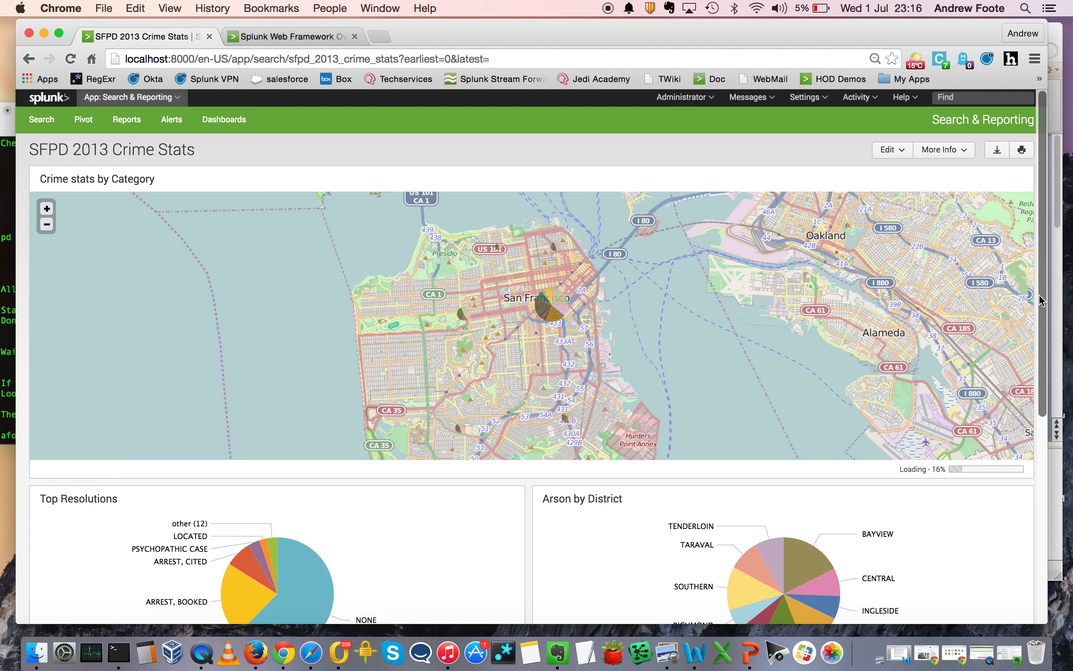
pyautogui.scroll(-15, 1041, 300)
pyautogui.scroll(15, 1041, 301)
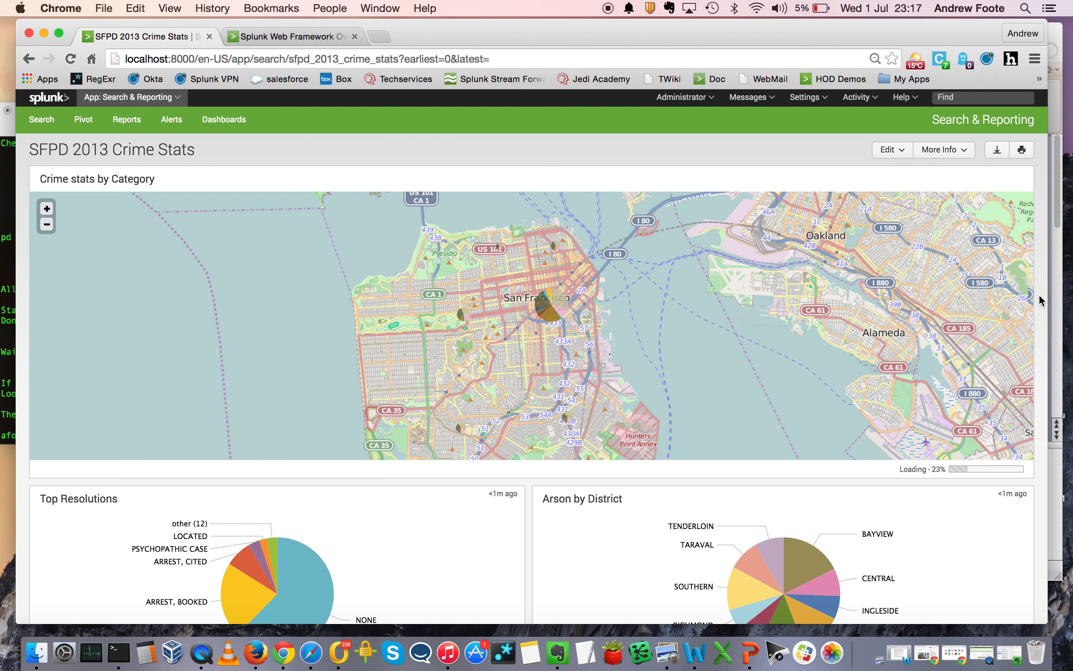
# - Switch to the Microsoft PowerPoint presentation and advance to the References slide
pyautogui.press('super+Tab')
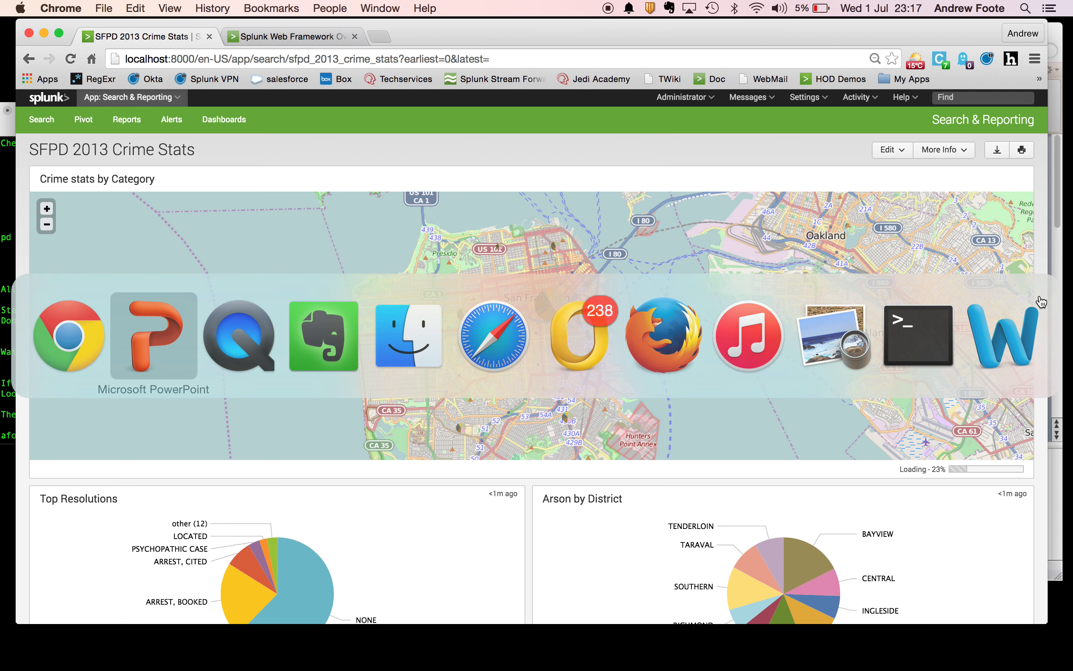
pyautogui.press('Right')
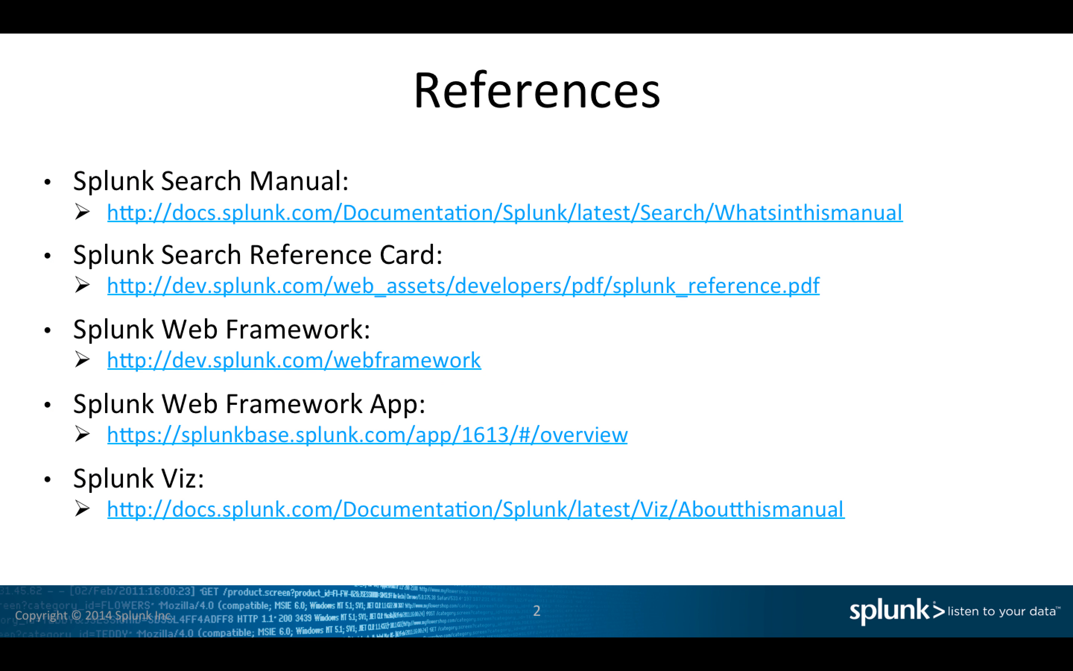